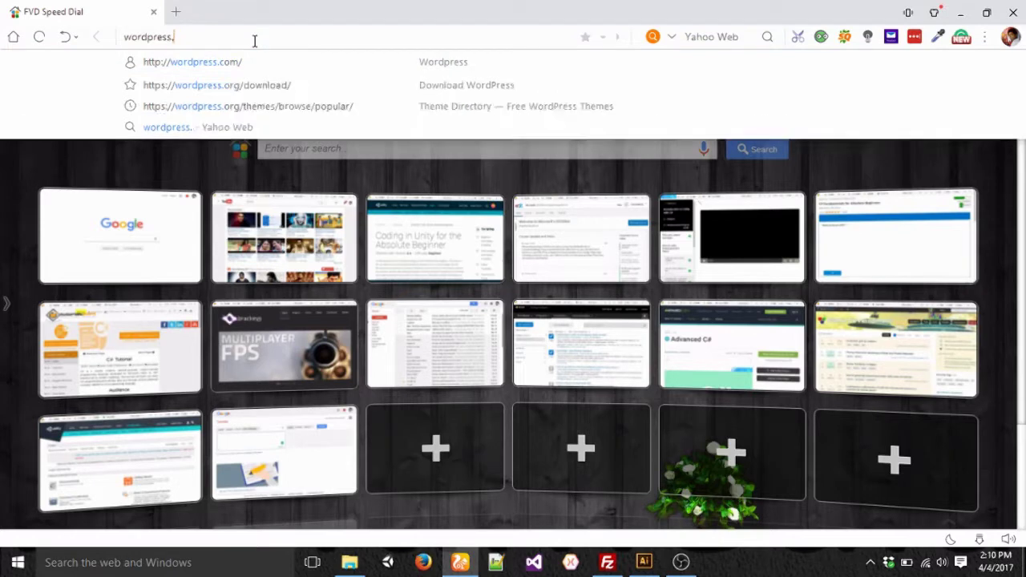
Open the wordpress.org website and look over its homepage.
text(org)
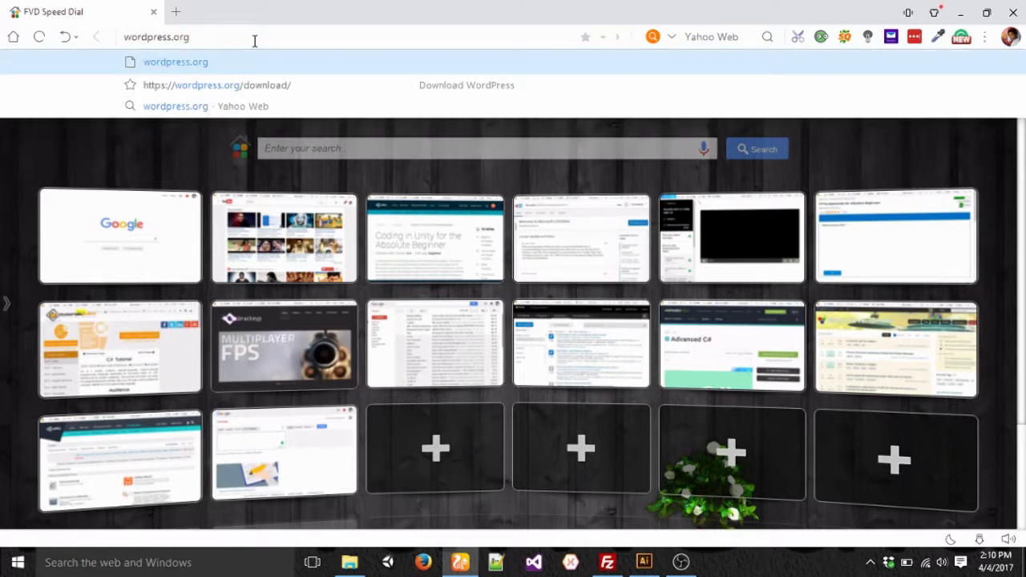
key(Return)
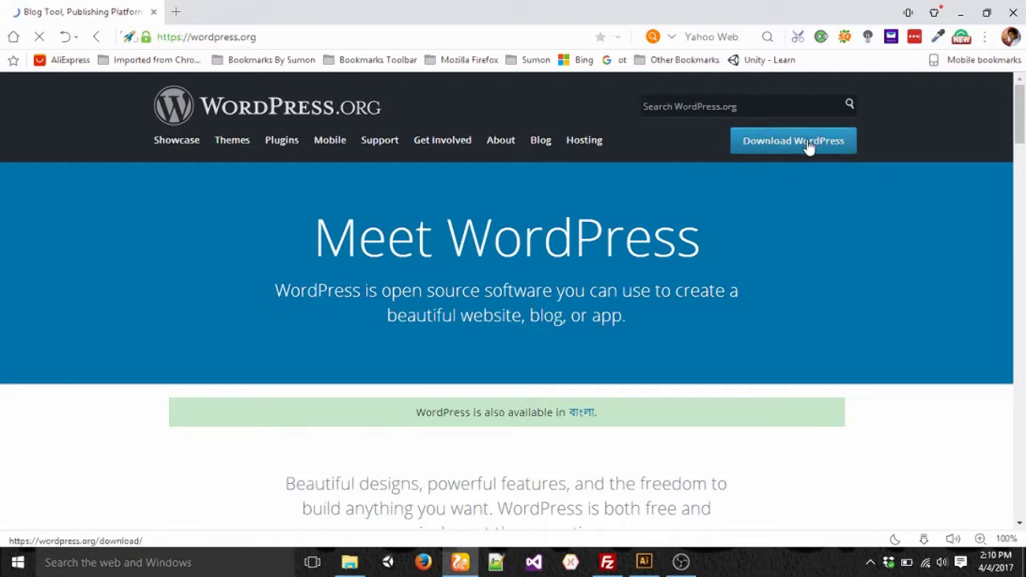
scroll(795, 275, down, 1)
scroll(795, 274, down, 2)
scroll(794, 278, up, 3)
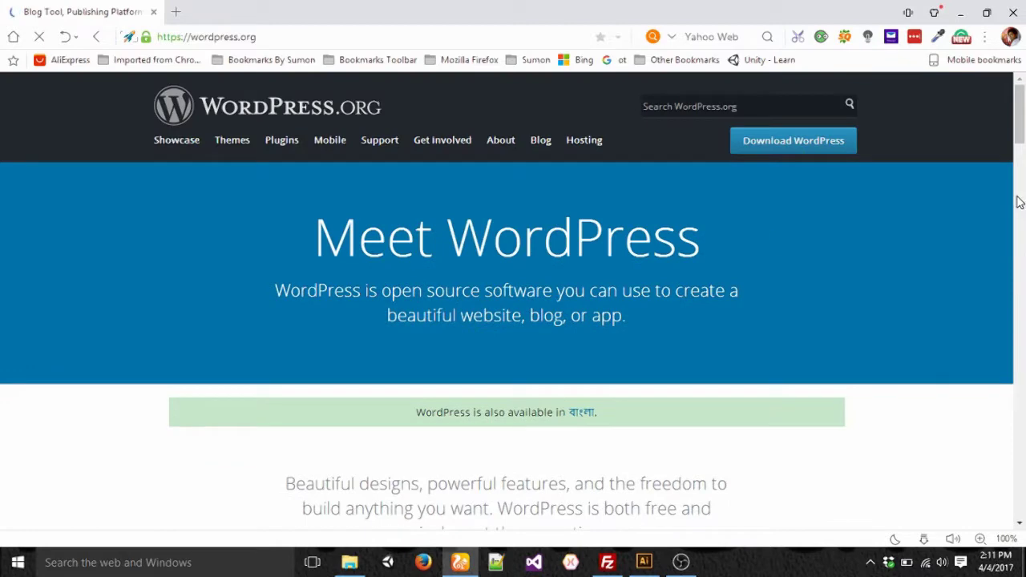
scroll(930, 265, down, 7)
scroll(930, 265, up, 7)
Go to the Download WordPress page on wordpress.org.
click(796, 142)
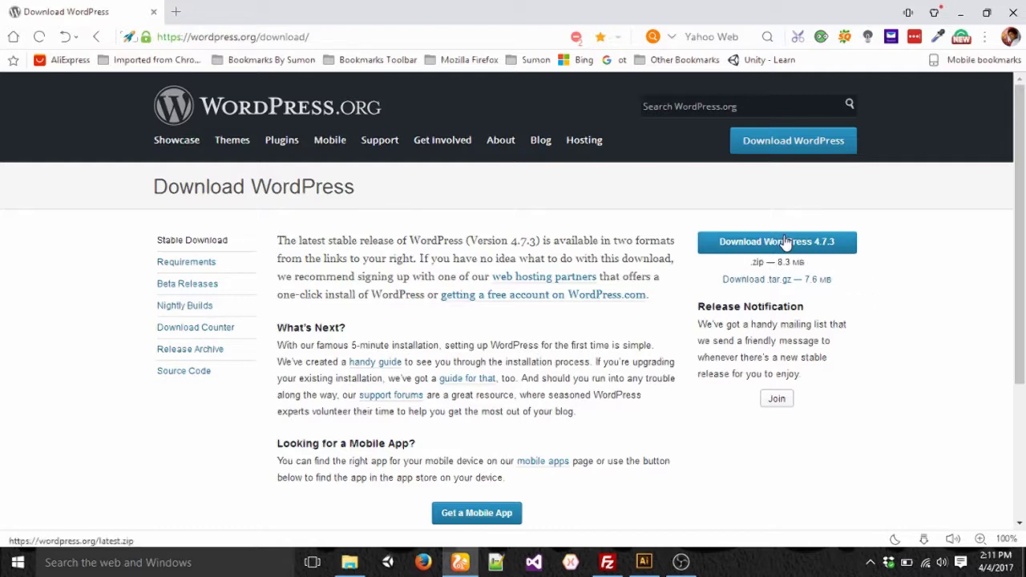
scroll(1023, 152, down, 2)
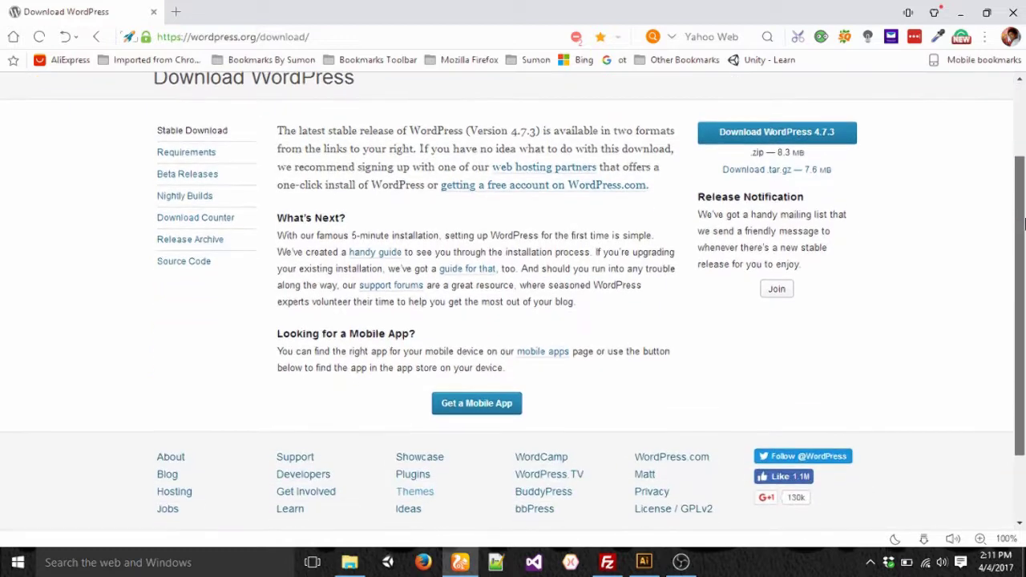
scroll(1023, 176, up, 2)
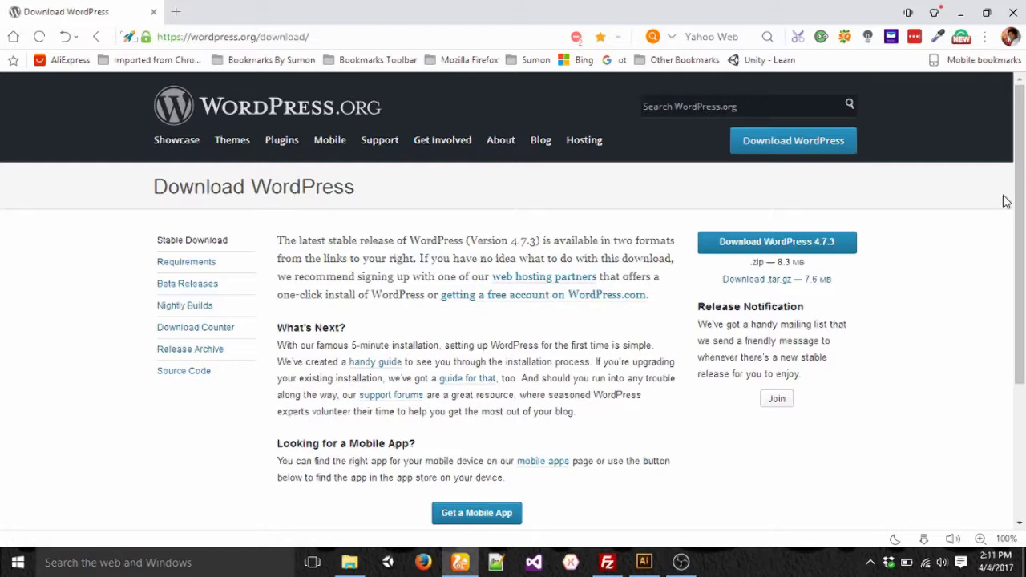
scroll(1017, 193, down, 1)
scroll(1023, 196, up, 1)
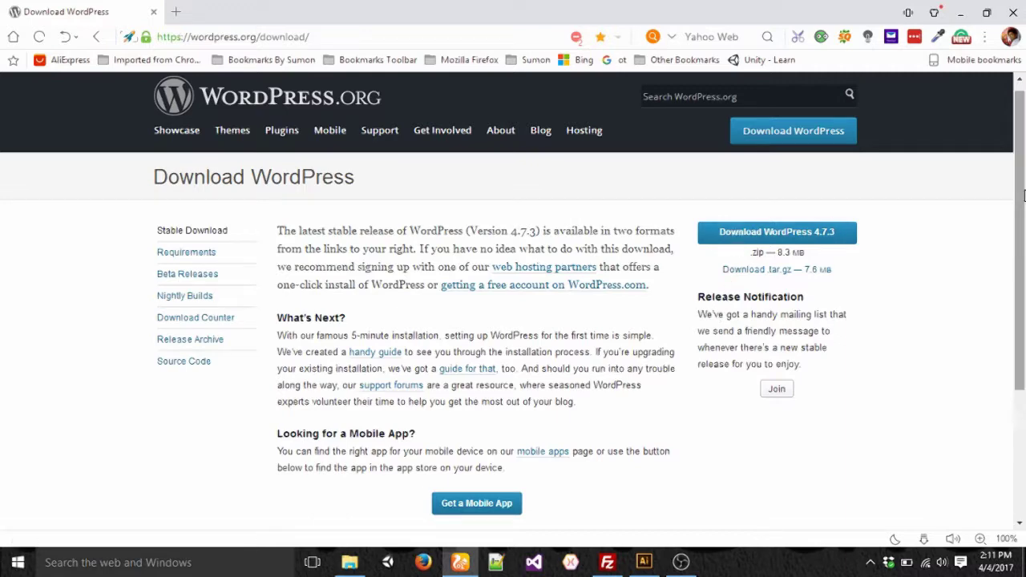
drag(1023, 196, 1022, 199)
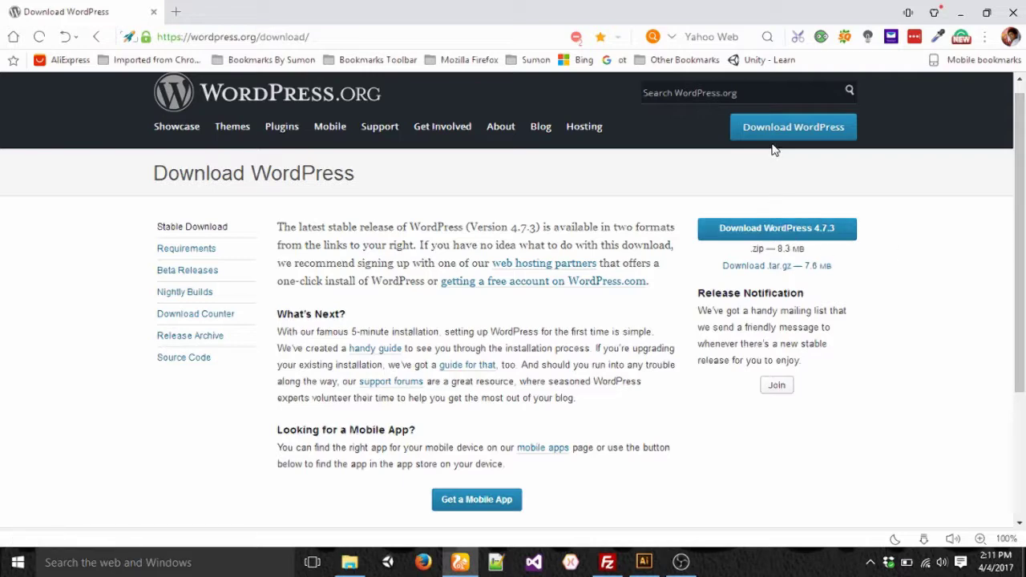
mouse_move(1022, 160)
mouse_down()
mouse_move(1021, 205)
mouse_move(1022, 152)
mouse_up()
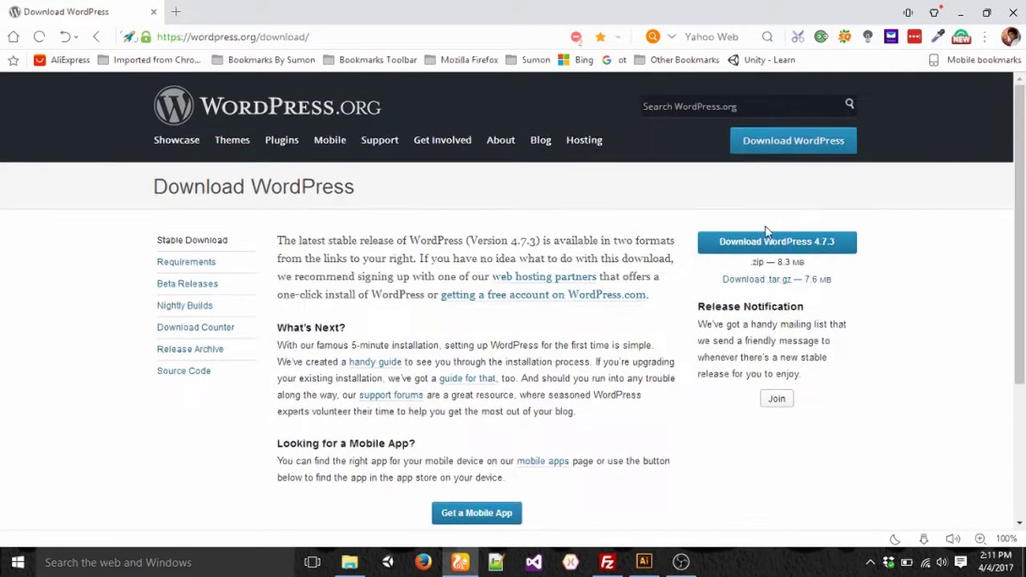
Start the WordPress 4.7.3 download, cancel it, and open a new Speed Dial tab.
click(767, 244)
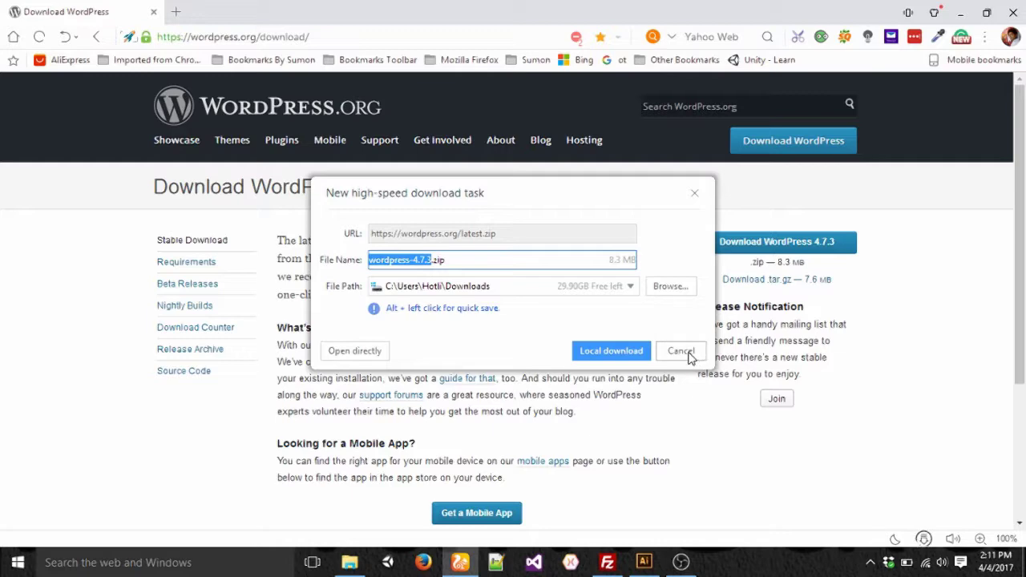
click(680, 351)
scroll(199, 187, down, 2)
scroll(199, 187, up, 2)
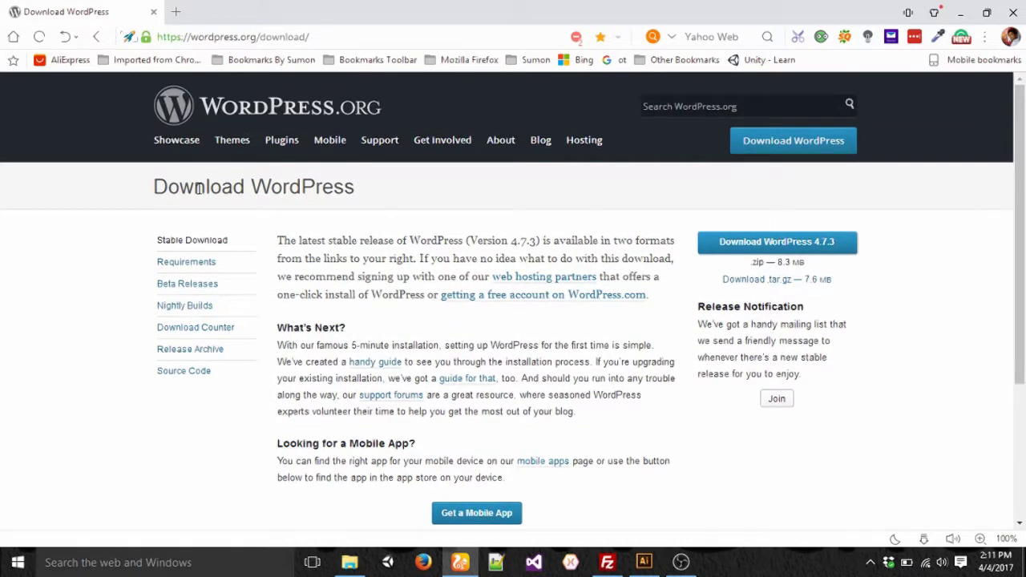
click(176, 12)
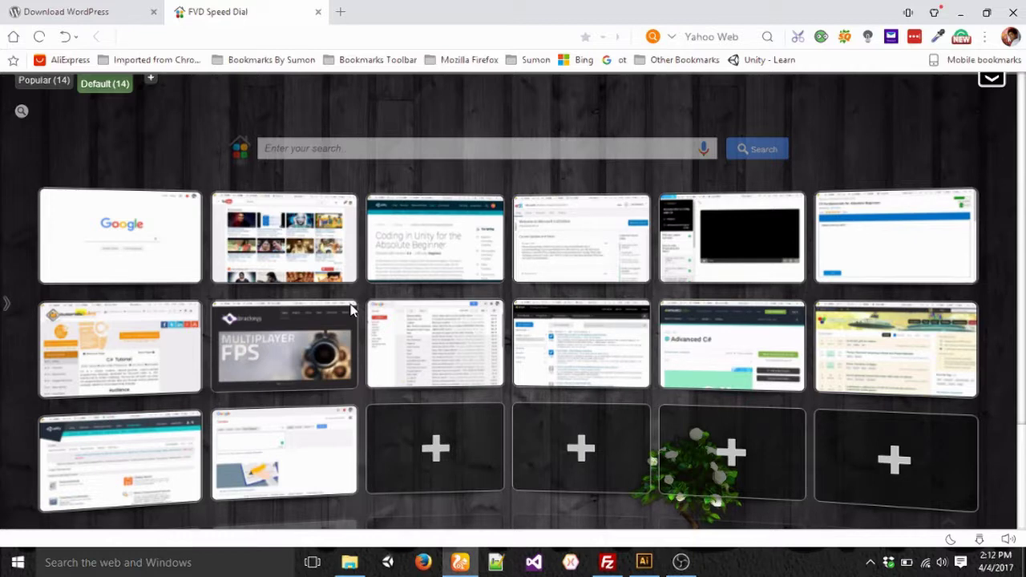
Search the web for 'file zila' and open the FileZilla official site.
click(181, 37)
text(fi)
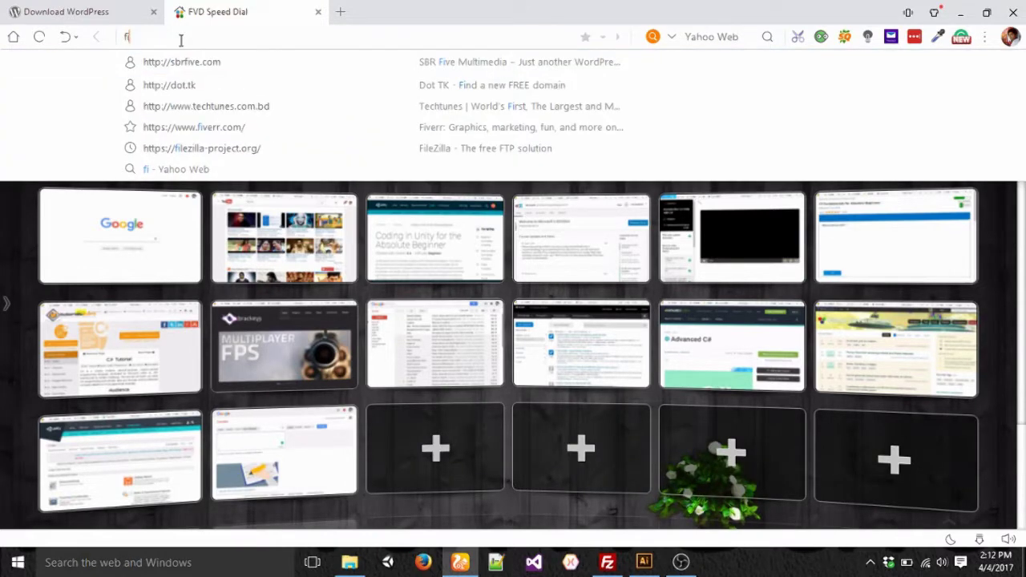
text(le zi)
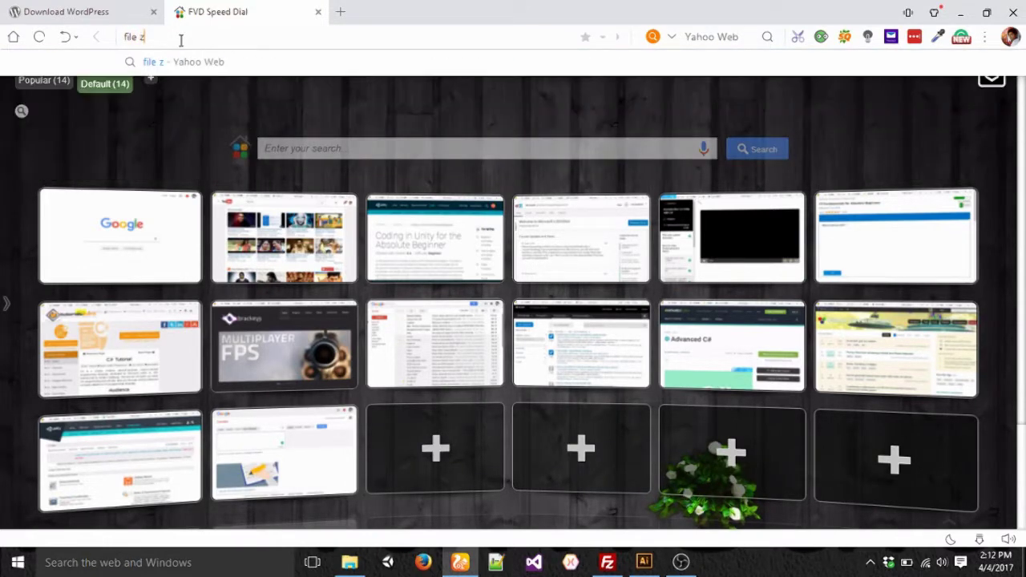
text(la)
key(Return)
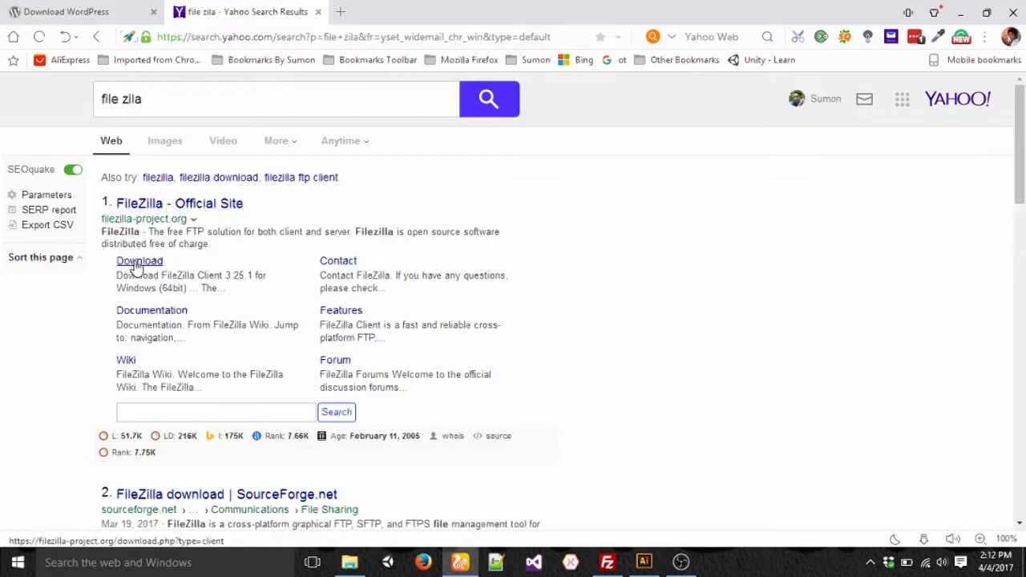
click(152, 206)
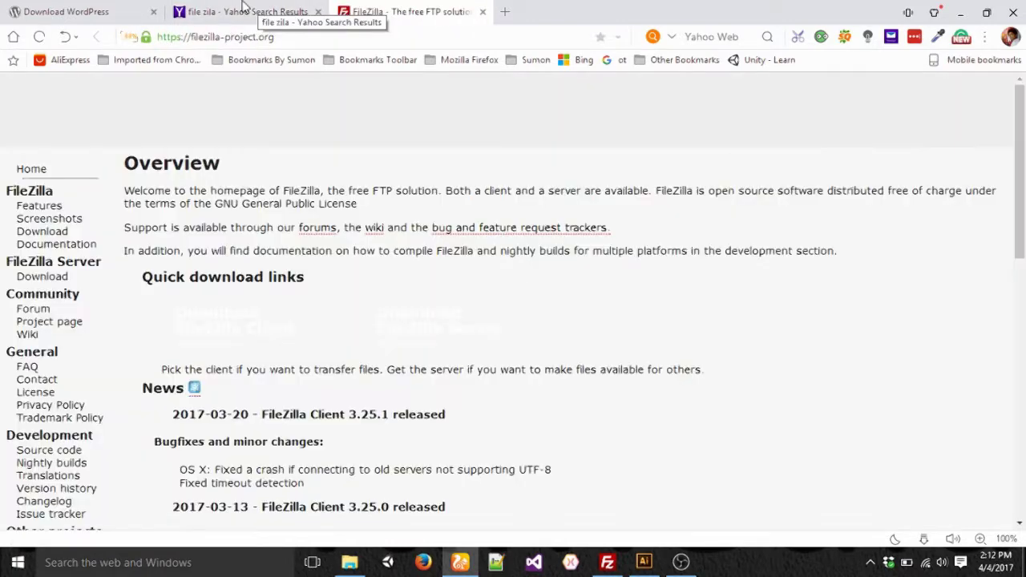
scroll(355, 274, down, 2)
scroll(345, 284, up, 2)
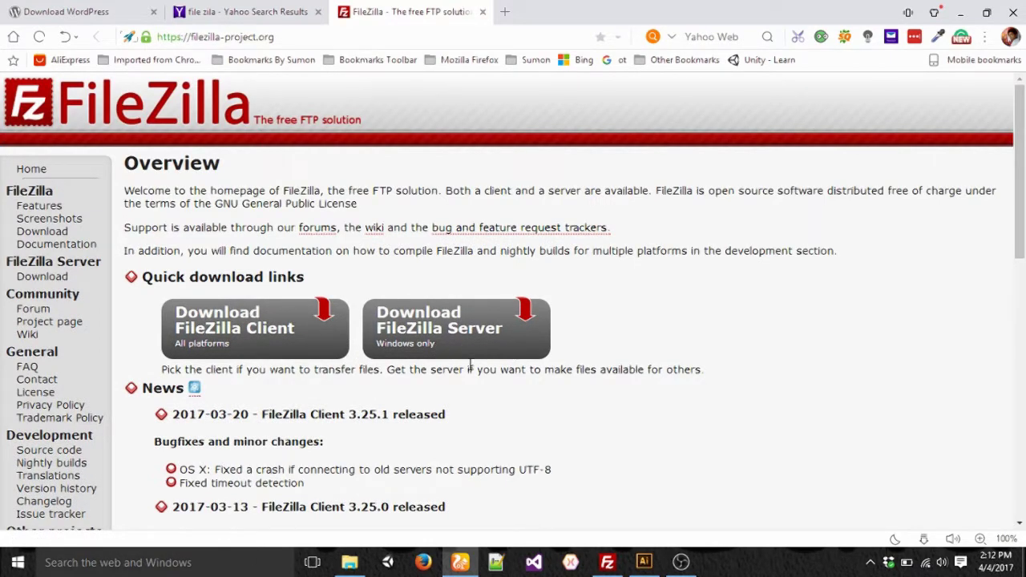
Request the FileZilla Client download page, briefly checking the installed FileZilla app.
click(271, 335)
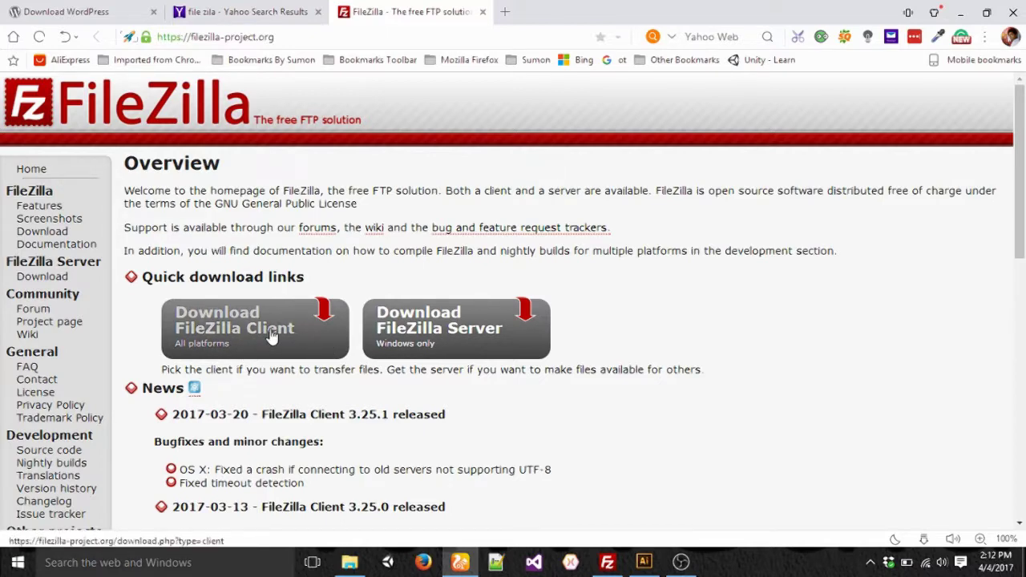
scroll(271, 335, down, 2)
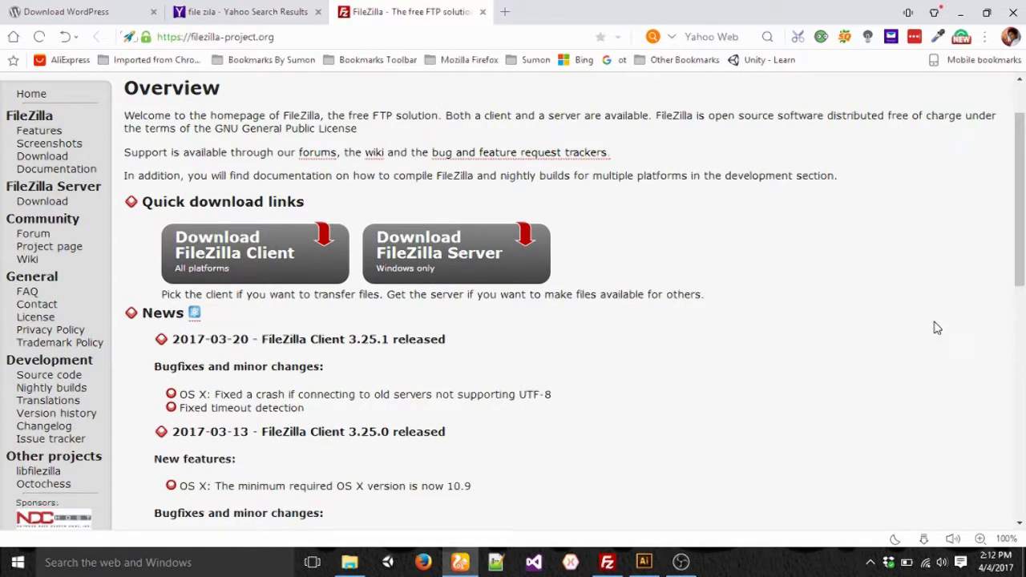
scroll(1005, 213, down, 3)
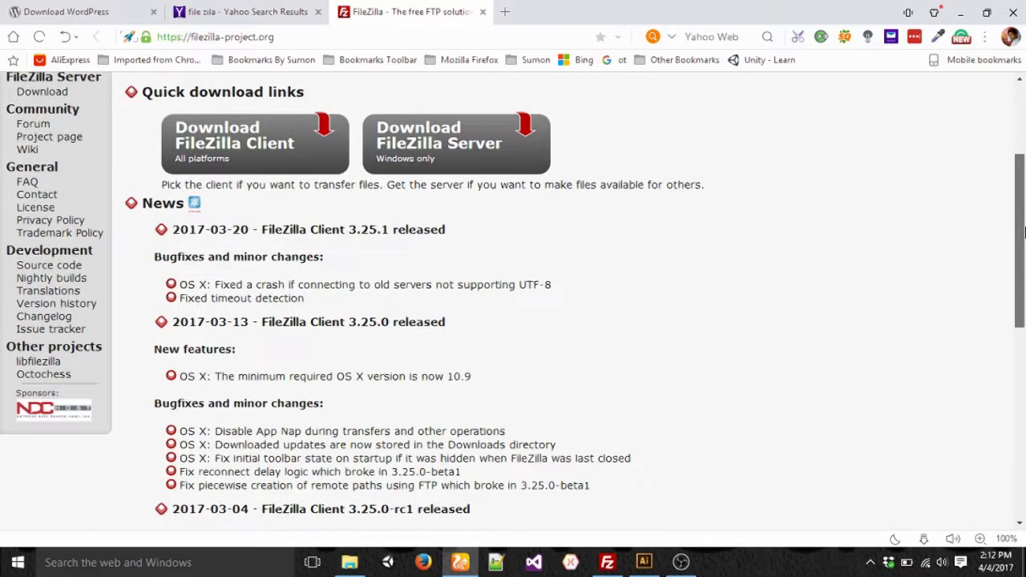
scroll(419, 311, up, 5)
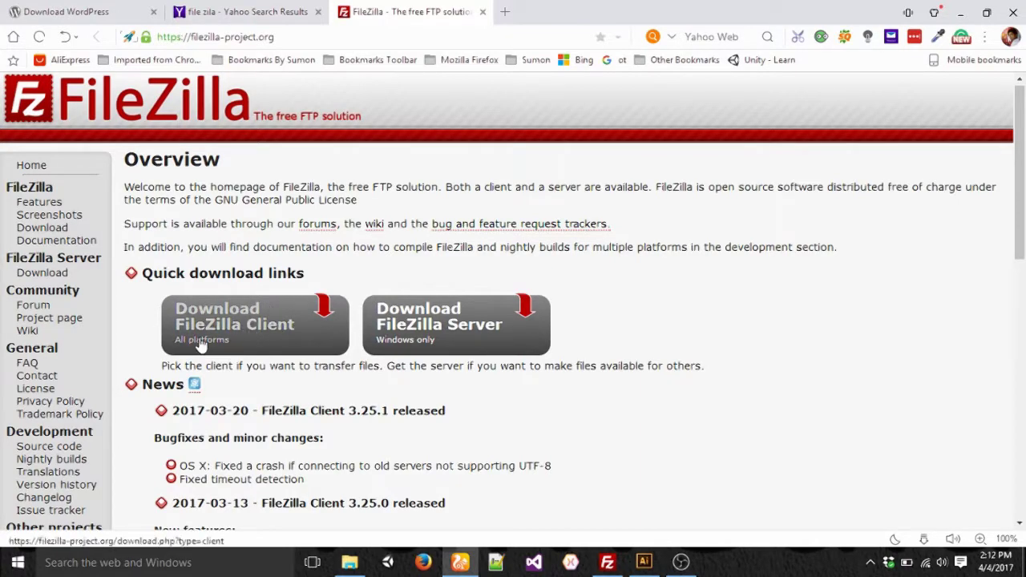
click(608, 563)
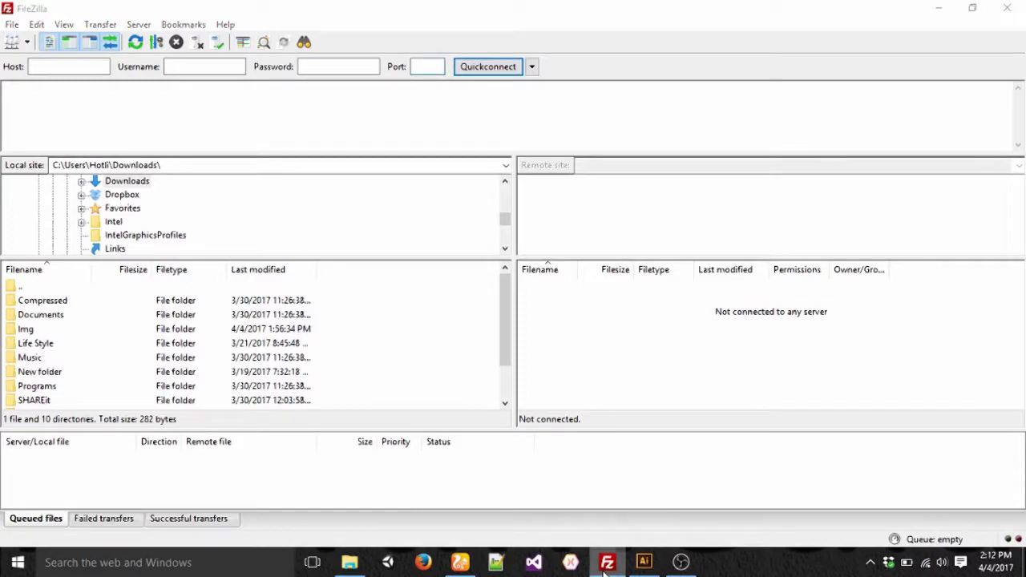
click(607, 564)
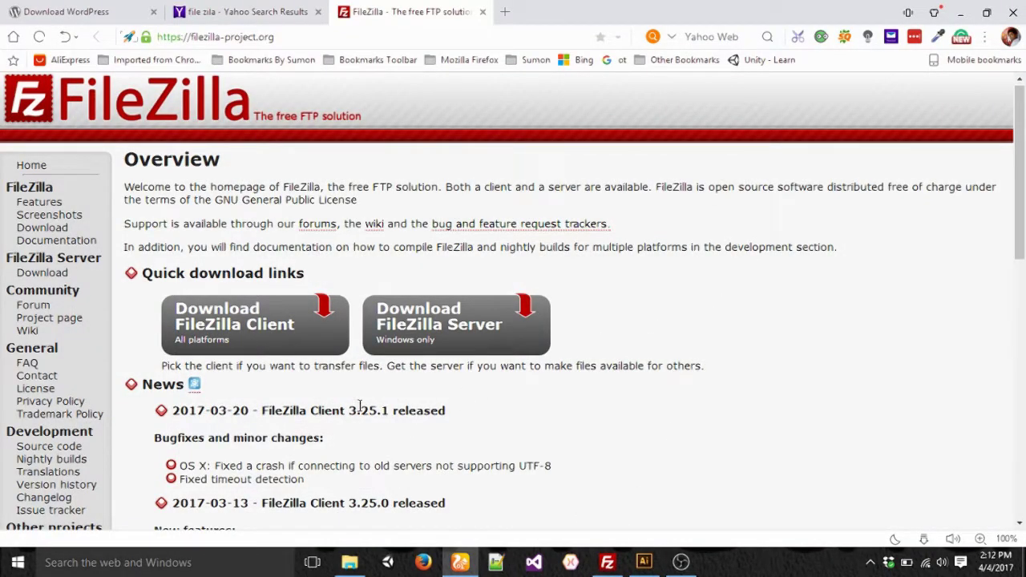
Open the FileZilla Client for Windows (64bit) download page listing version 3.25.1.
scroll(1019, 176, down, 1)
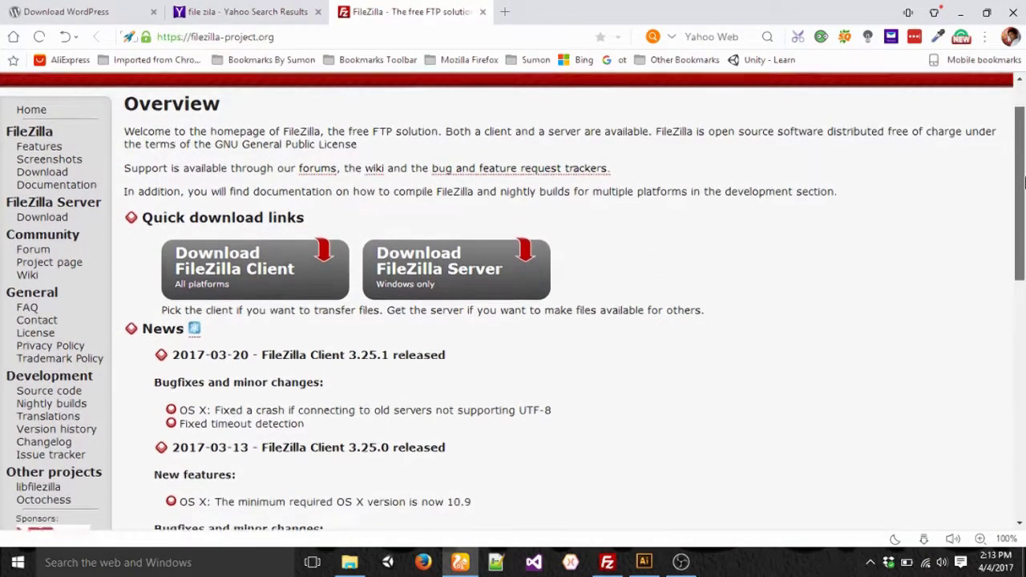
scroll(1022, 182, up, 1)
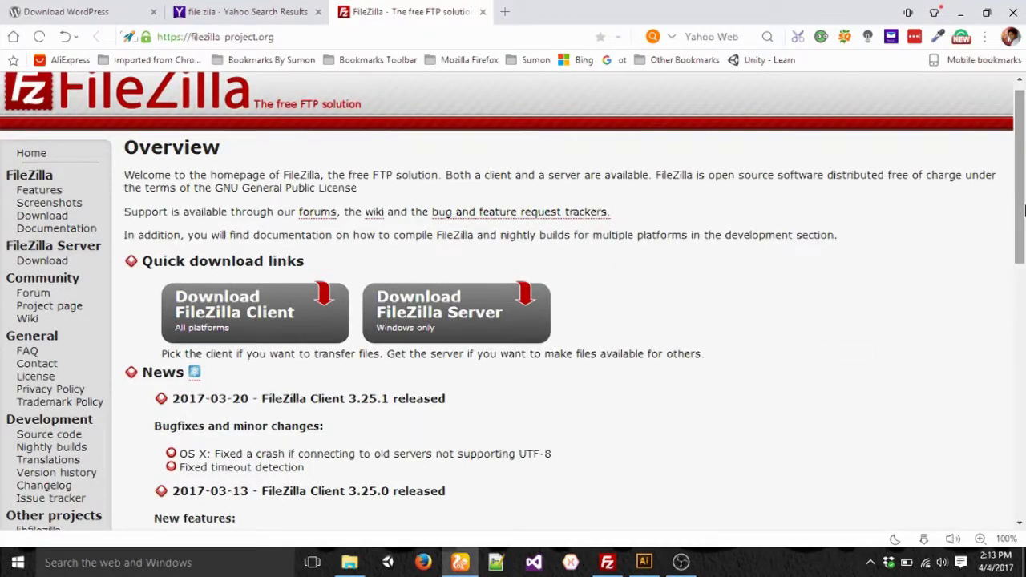
scroll(1023, 192, down, 5)
scroll(561, 304, up, 4)
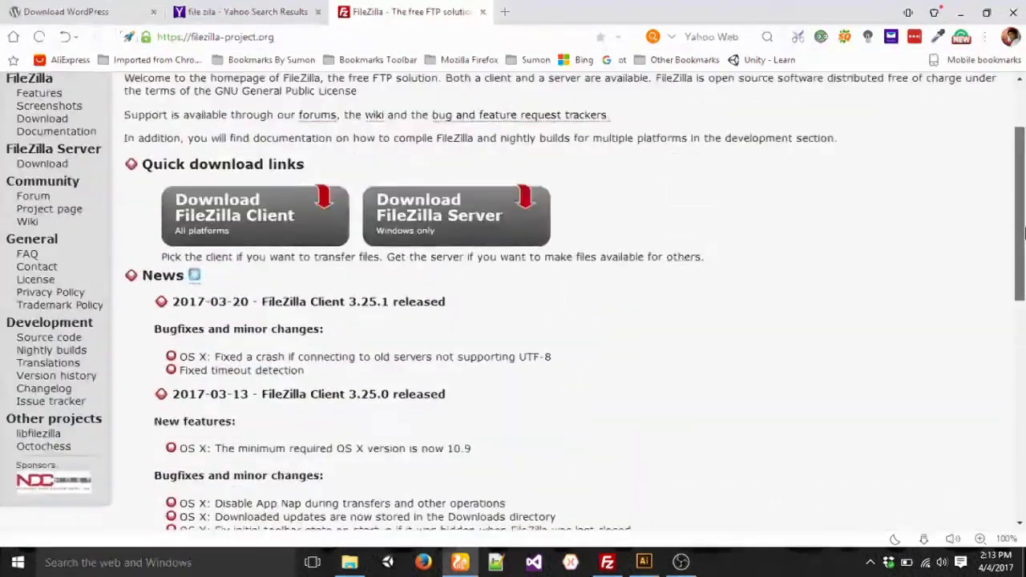
scroll(368, 284, down, 1)
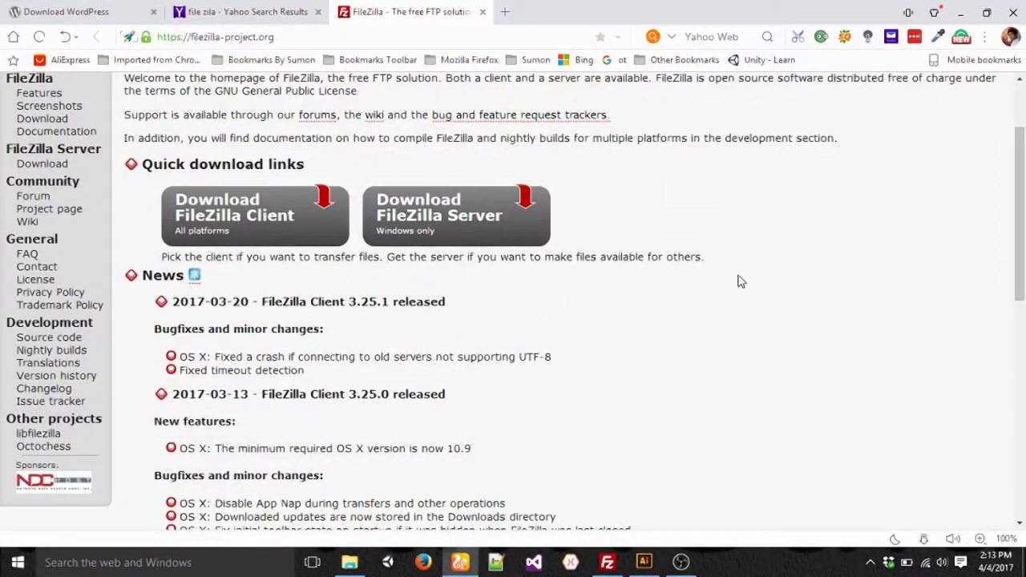
scroll(1022, 244, down, 4)
scroll(1023, 245, up, 5)
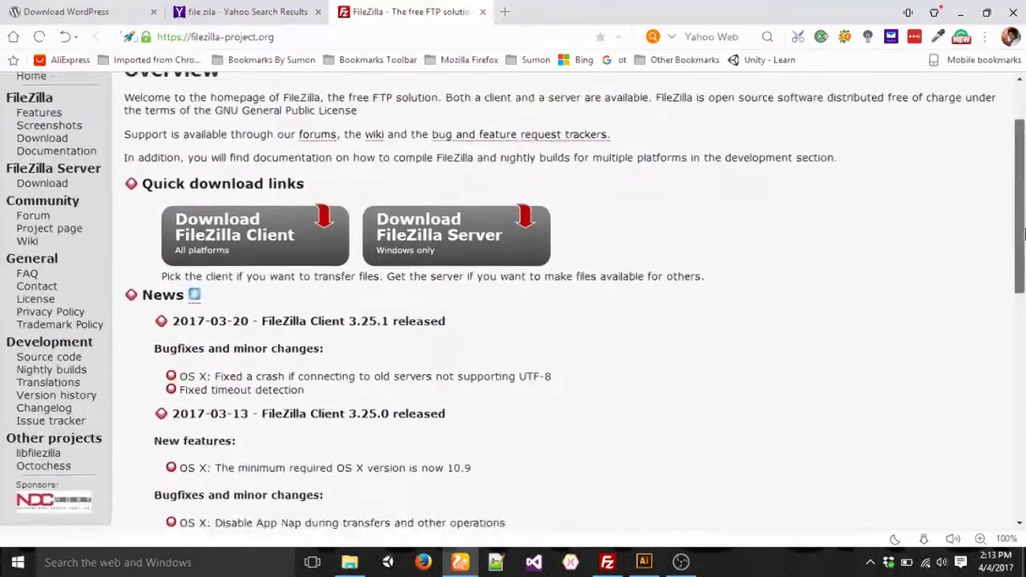
click(251, 243)
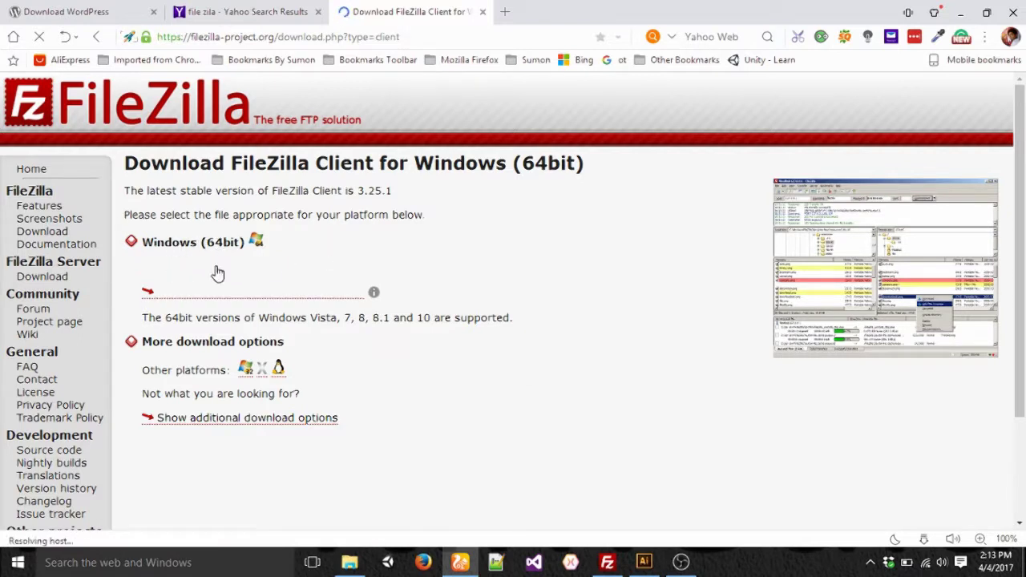
Reload the FileZilla download page from the address bar.
scroll(250, 316, down, 1)
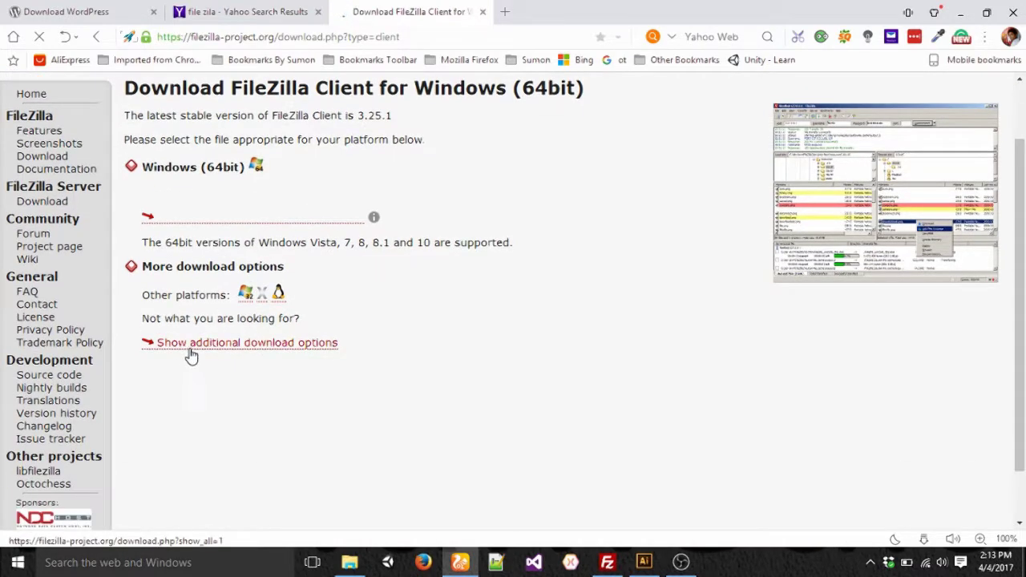
scroll(362, 325, up, 1)
scroll(609, 397, down, 1)
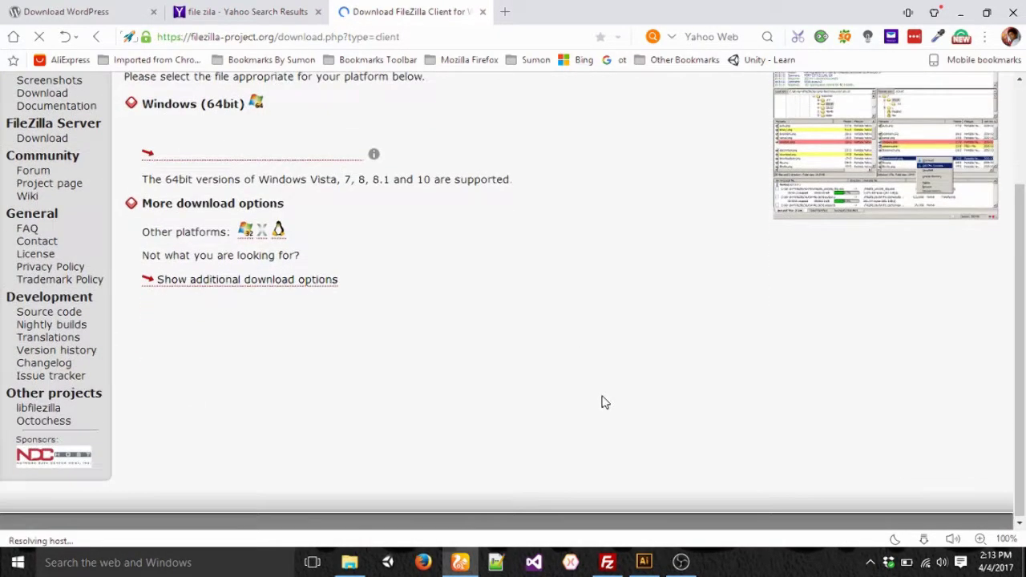
scroll(597, 406, up, 1)
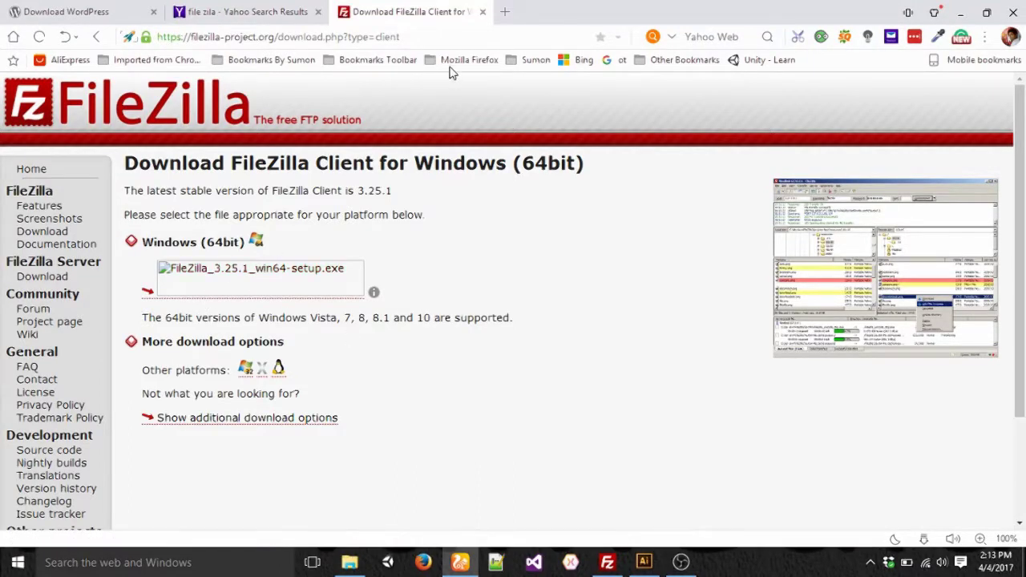
click(426, 35)
key(Return)
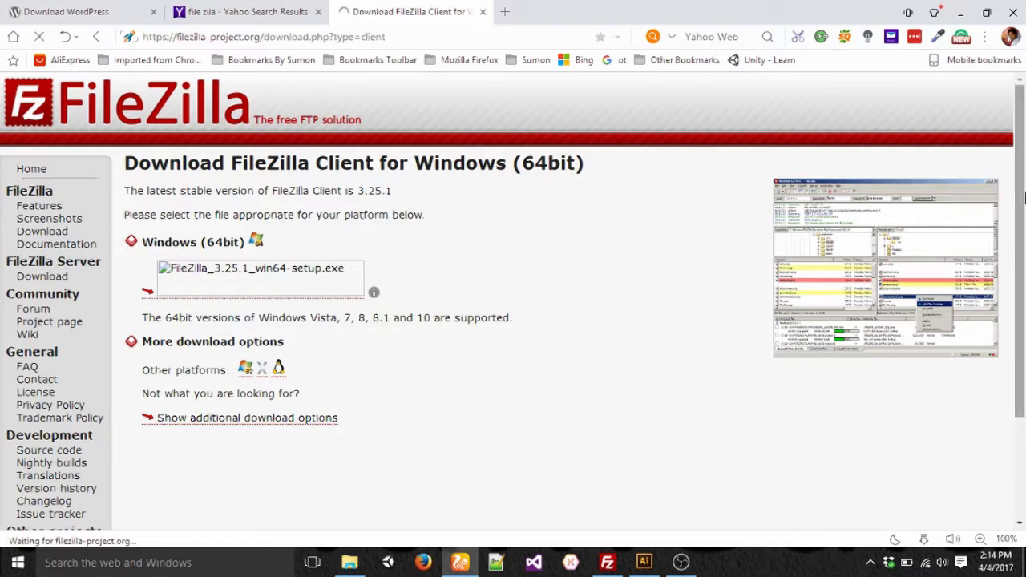
drag(1021, 256, 1023, 188)
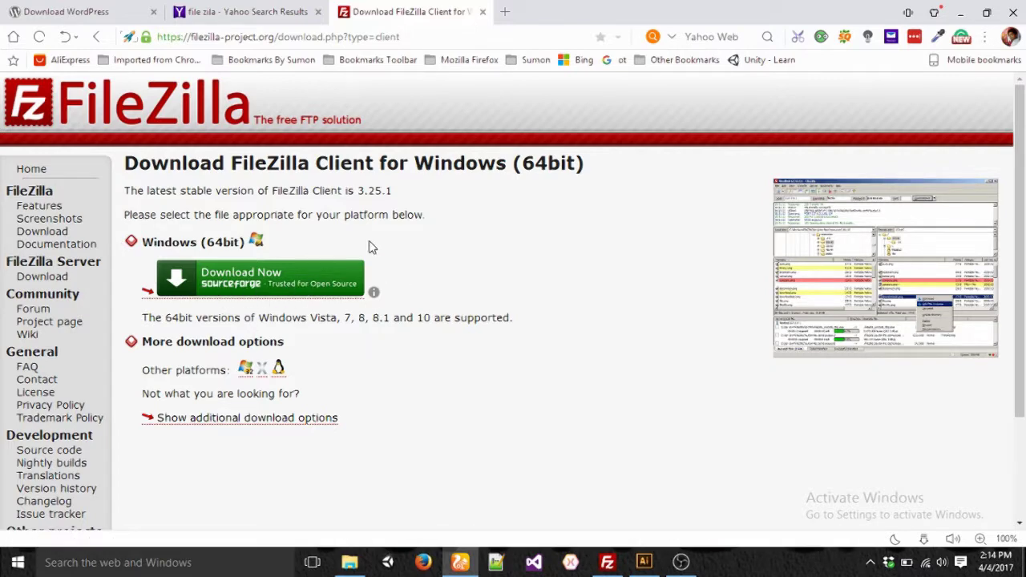
Close the FileZilla and WordPress download tabs and minimize UC Browser.
click(86, 5)
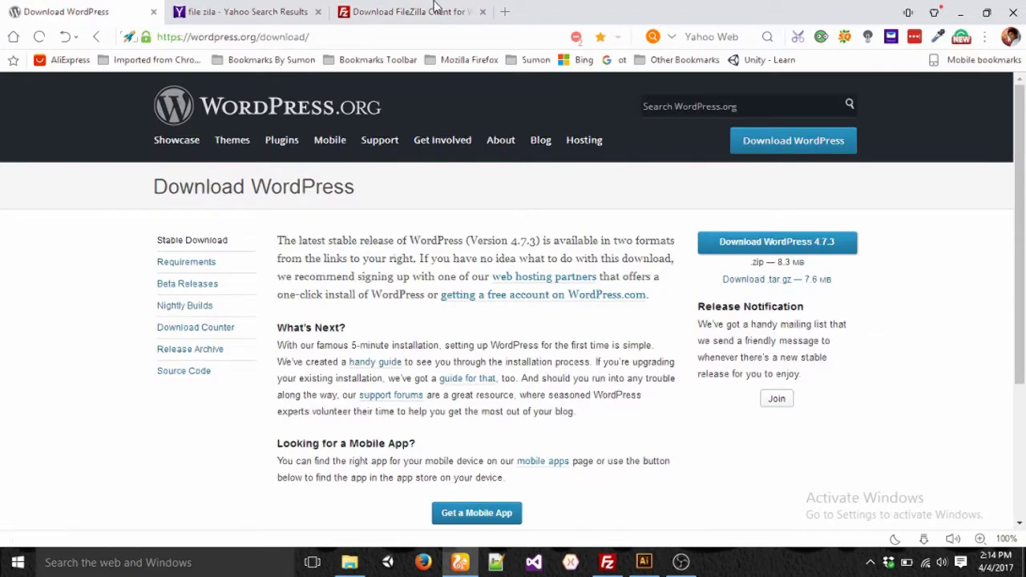
click(410, 10)
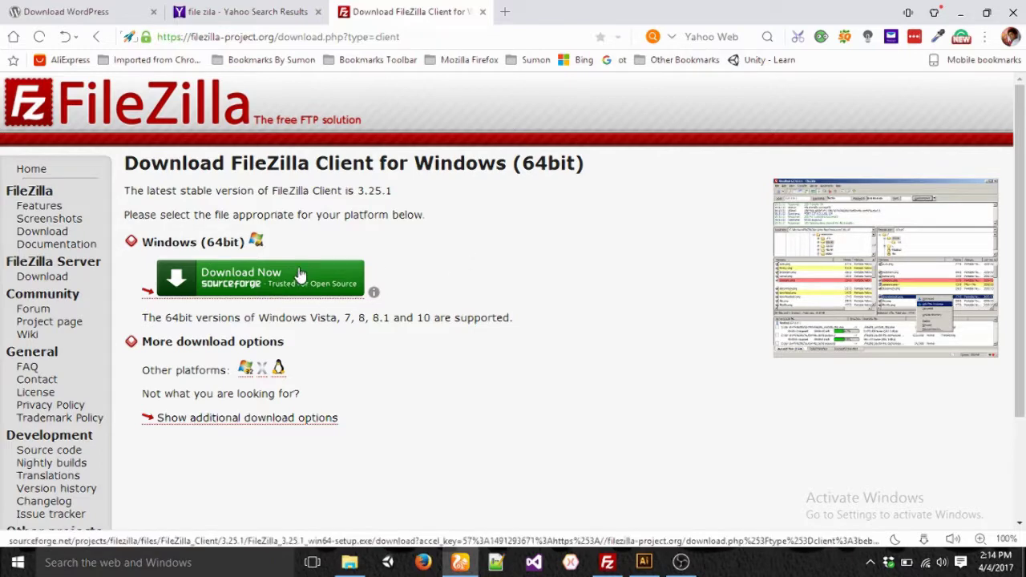
click(480, 12)
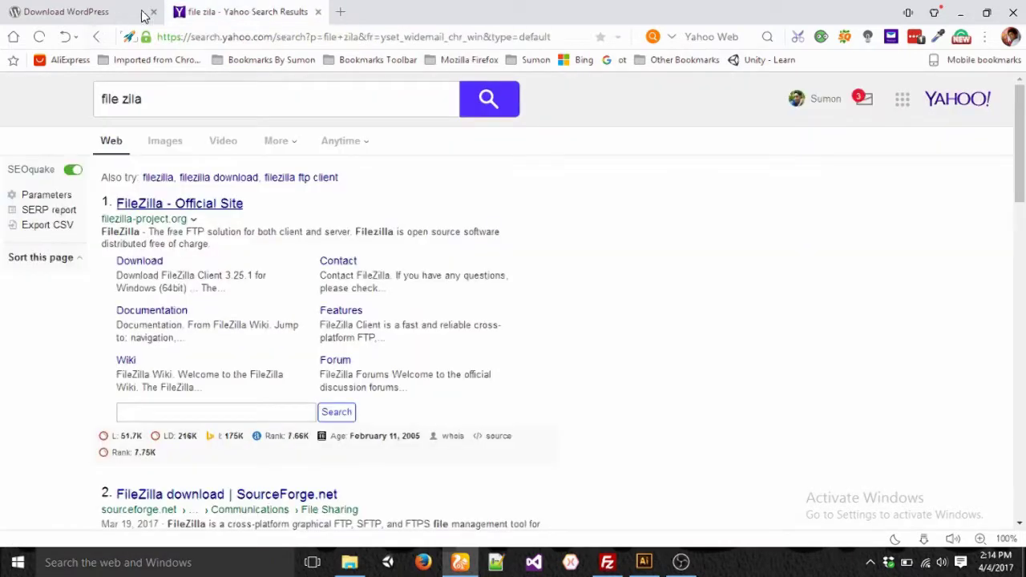
click(153, 11)
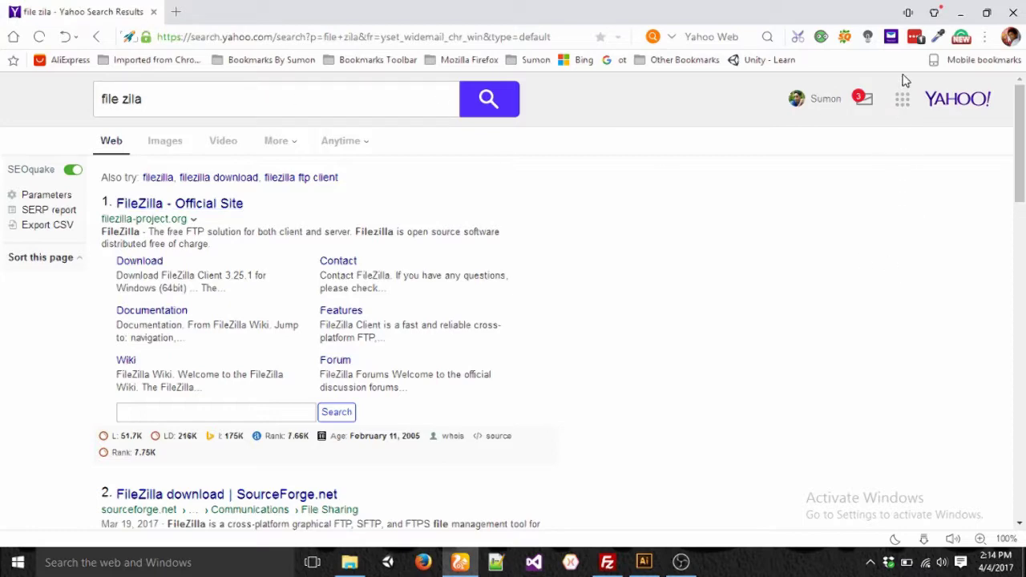
click(960, 13)
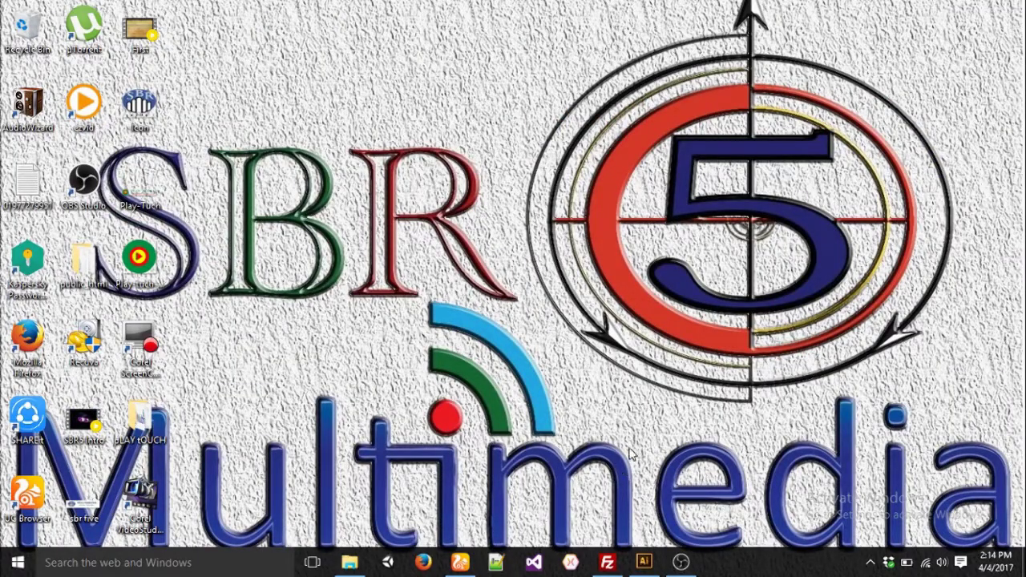
click(350, 562)
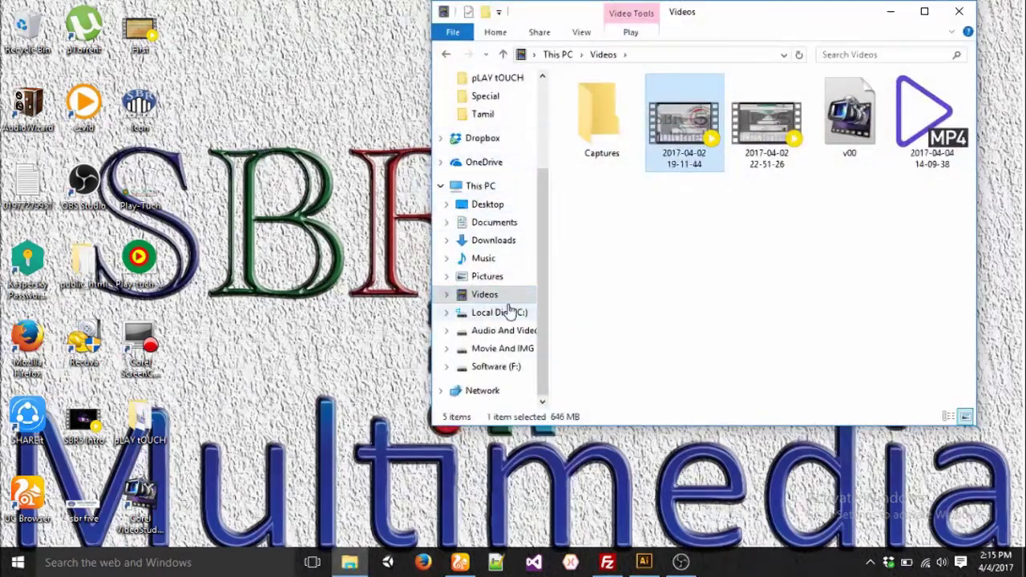
click(500, 244)
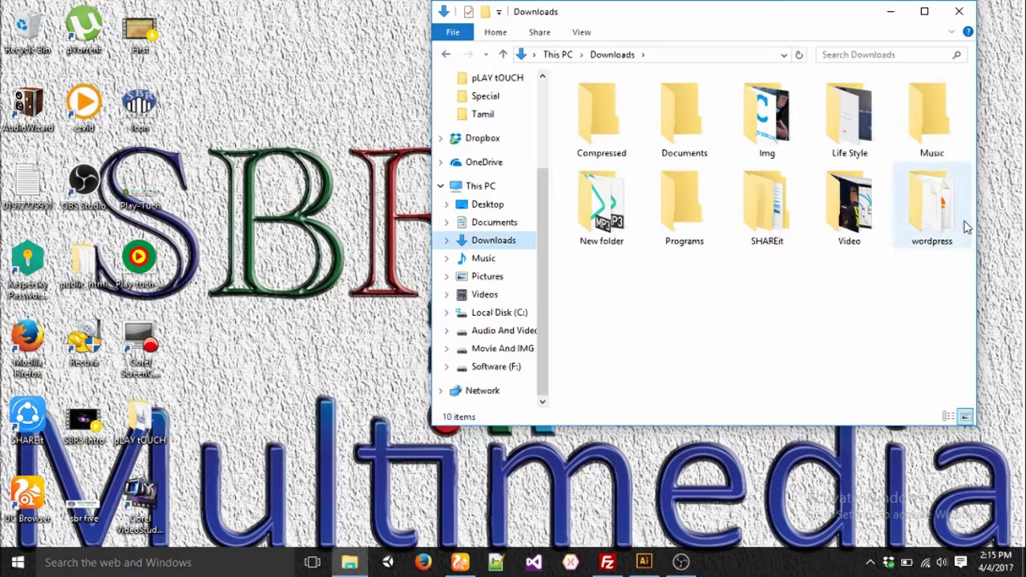
click(929, 226)
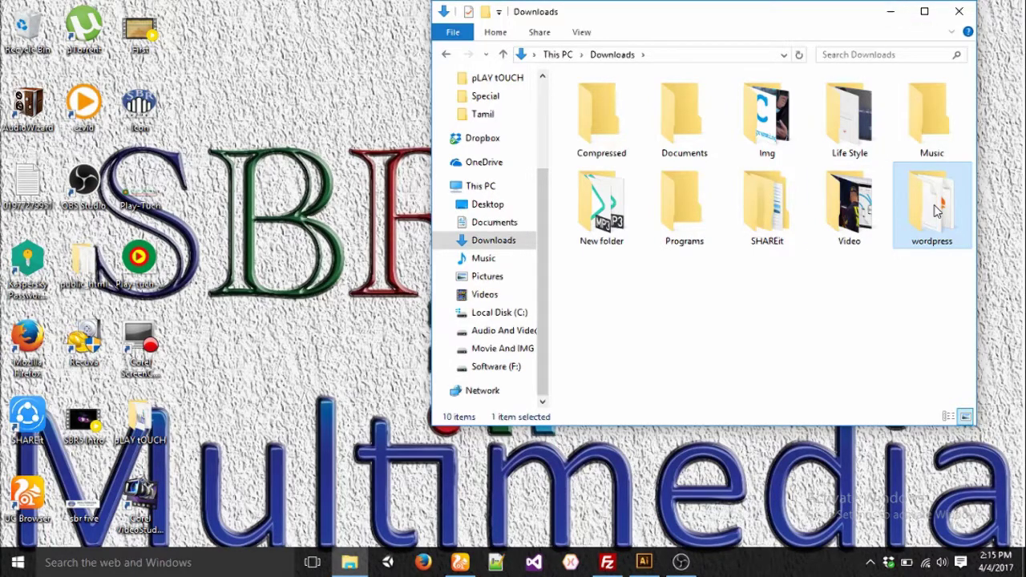
click(888, 20)
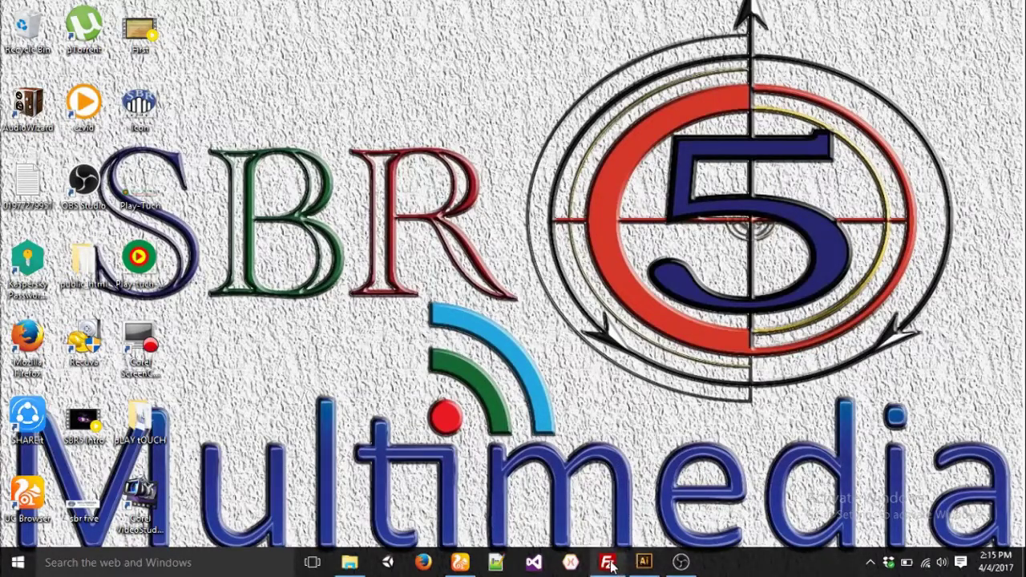
Bring up FileZilla from the taskbar, showing the local Downloads folder.
click(655, 517)
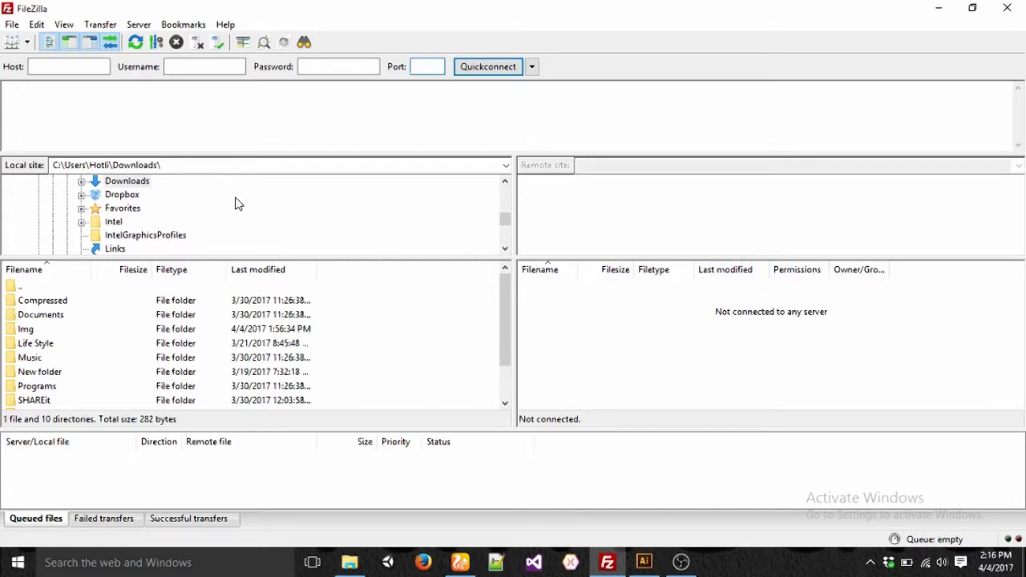
click(48, 71)
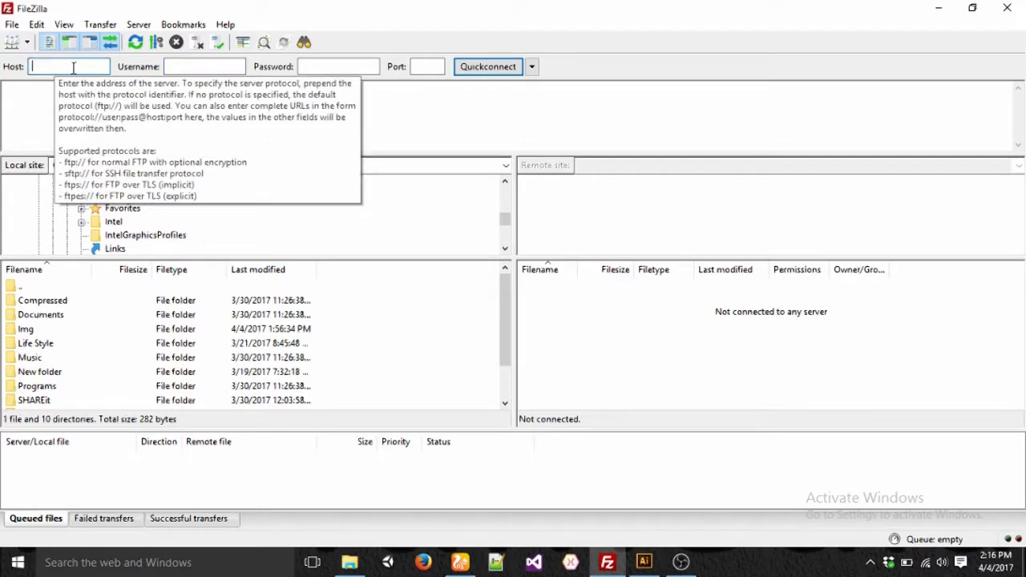
click(185, 65)
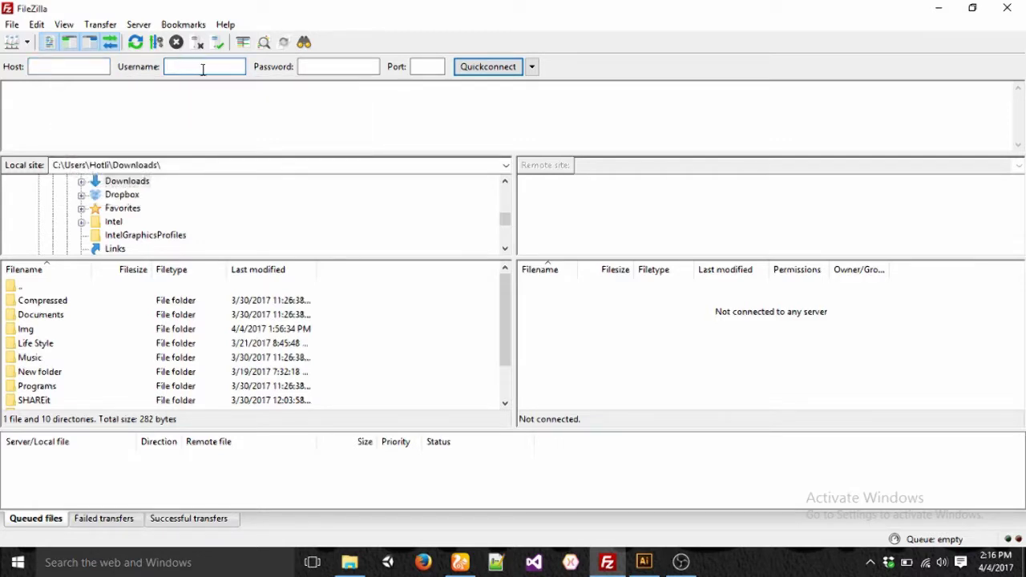
click(334, 65)
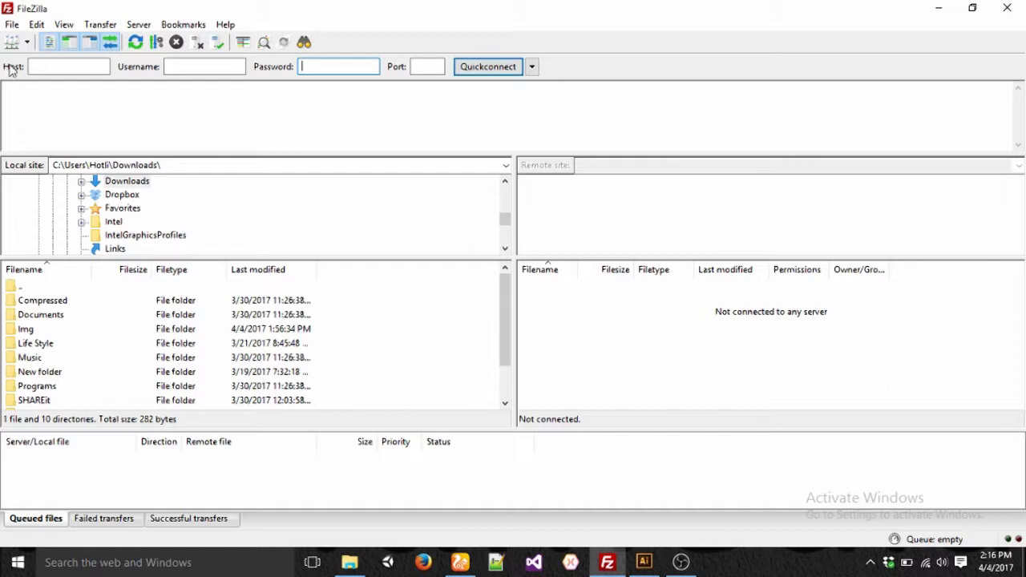
click(22, 42)
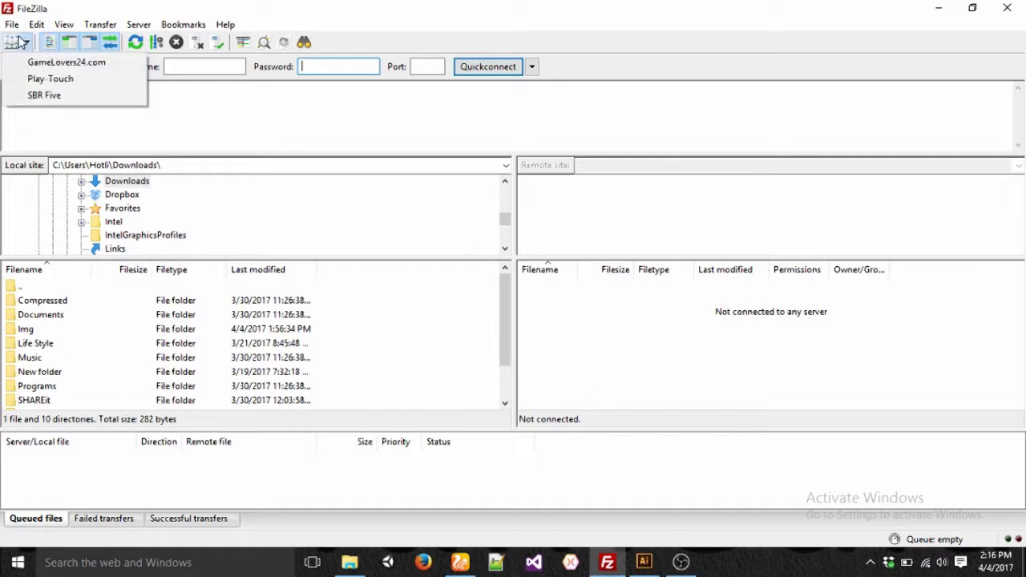
click(66, 92)
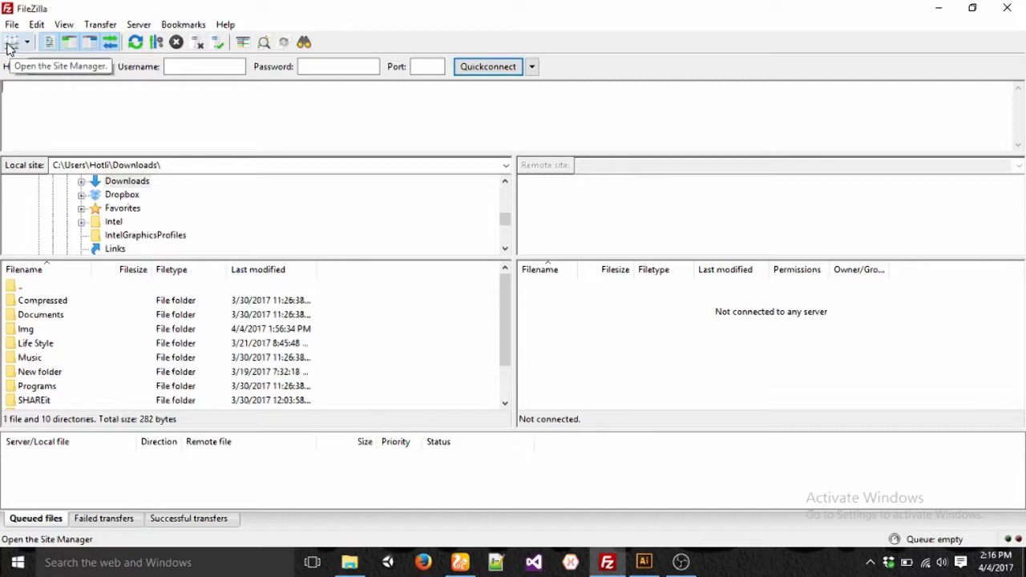
Review the saved Play-Touch, GameLovers24.com and SBR Five sites in Site Manager.
click(12, 44)
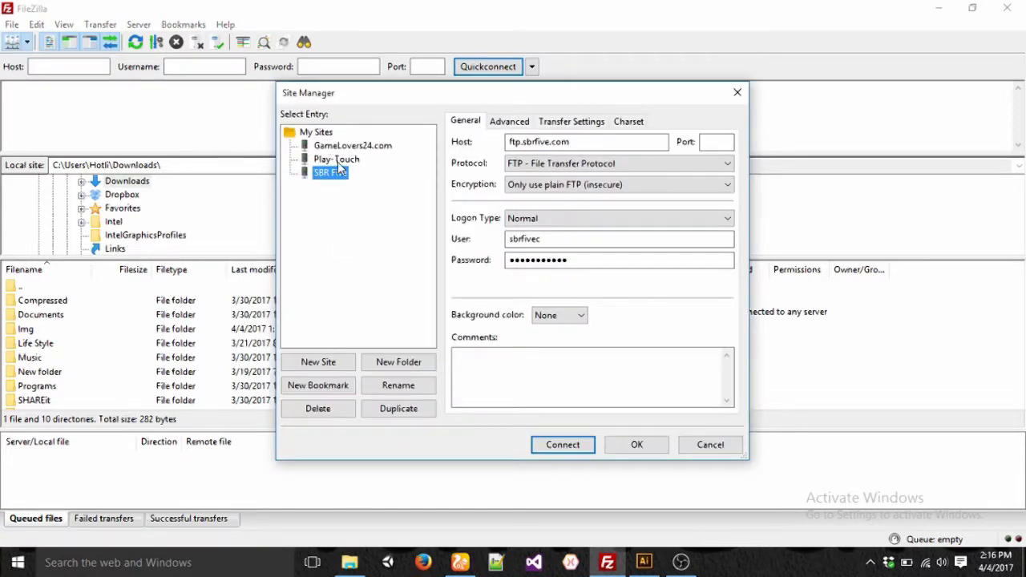
click(339, 159)
click(341, 146)
click(338, 164)
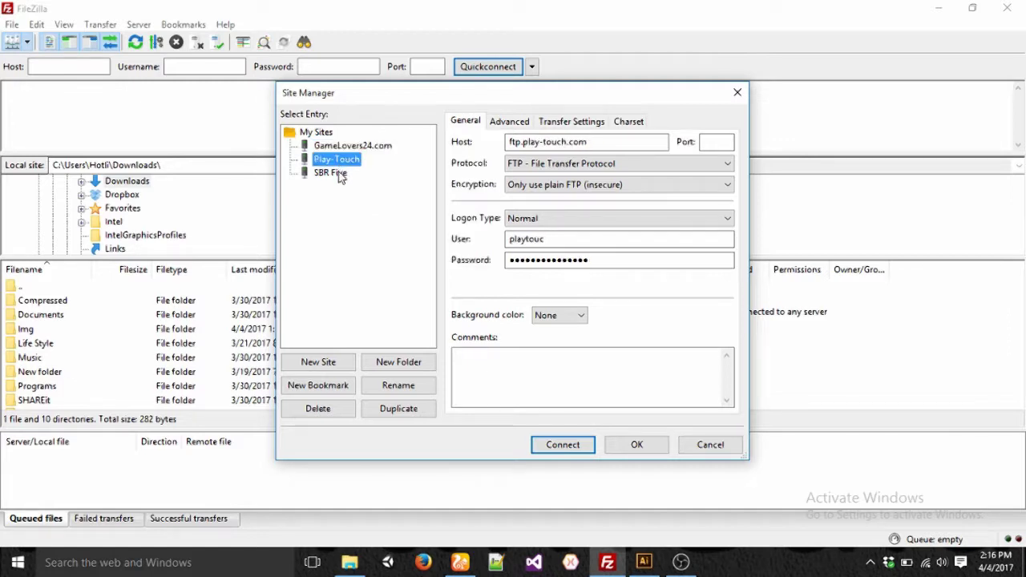
click(335, 176)
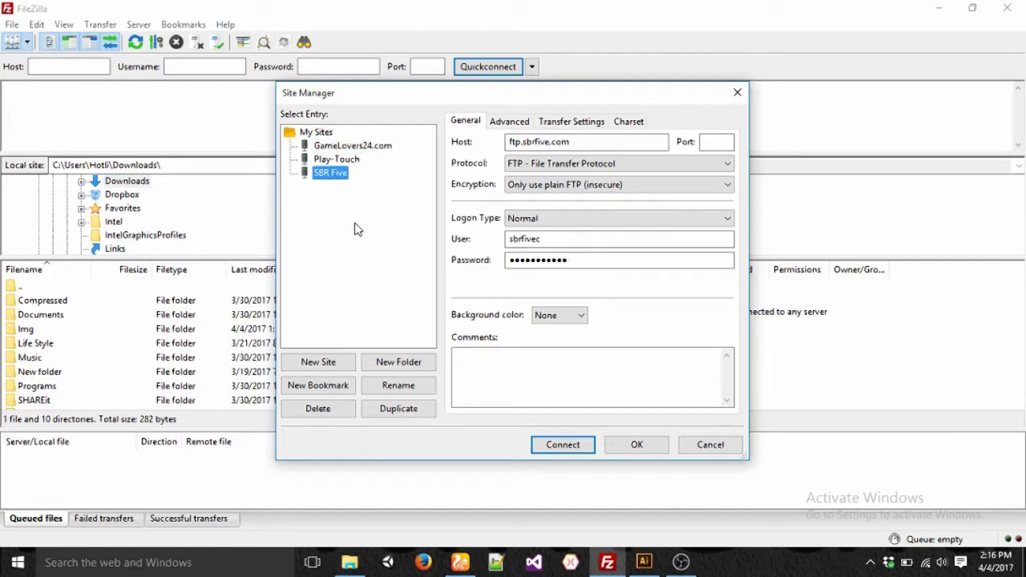
Add a New site entry with plain FTP, Normal logon, and cleared user and password.
click(323, 368)
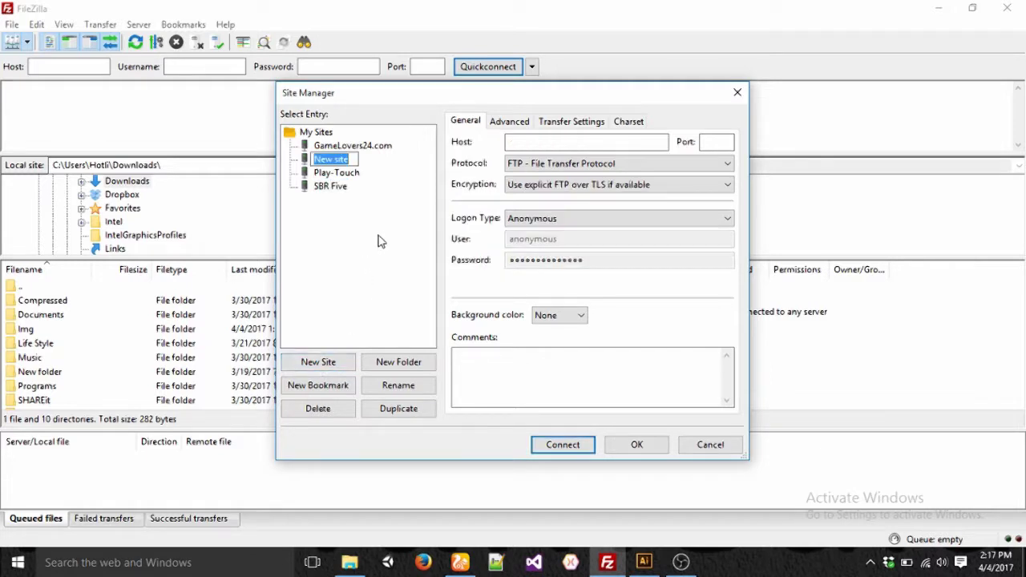
click(398, 203)
click(562, 142)
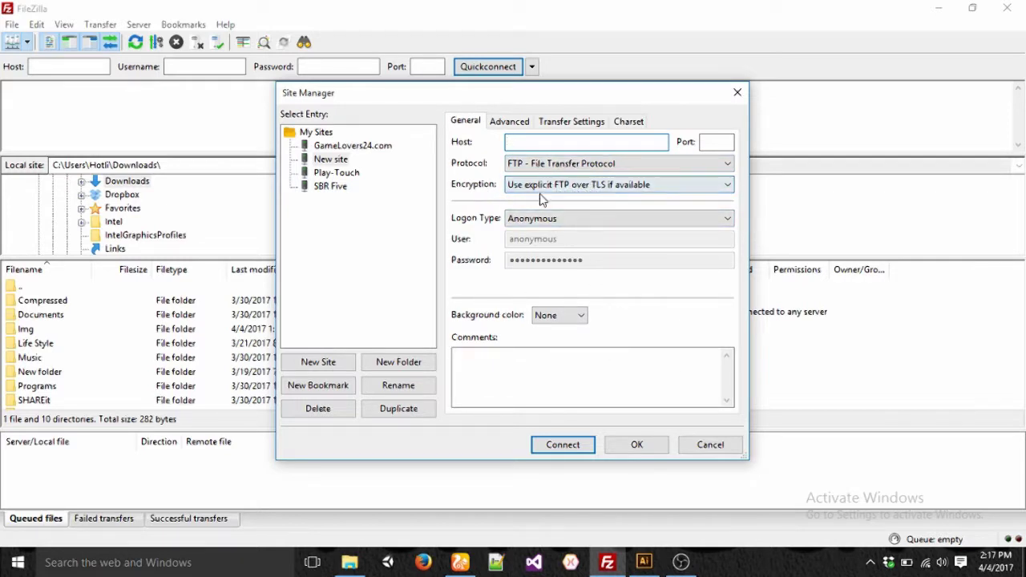
click(657, 191)
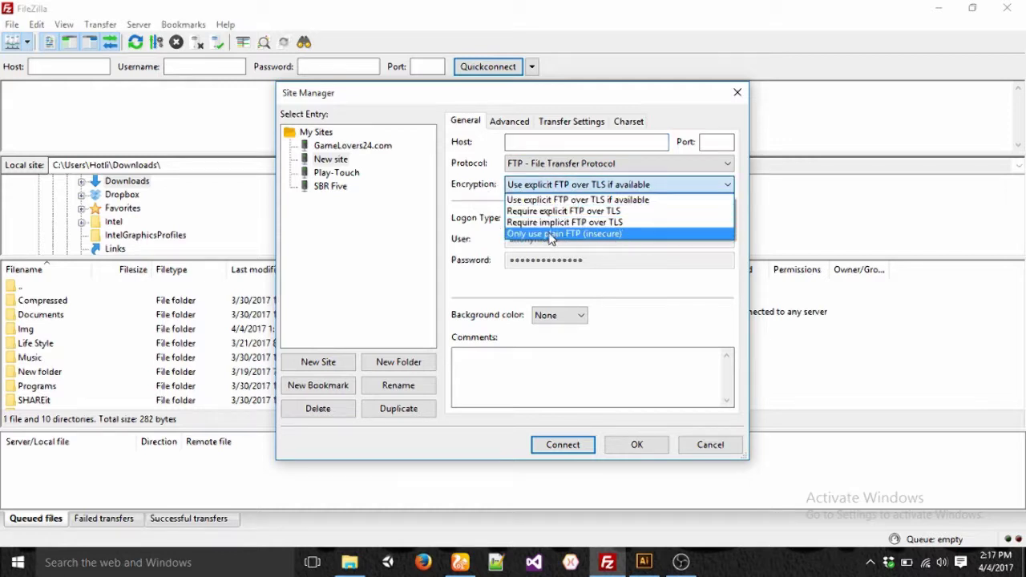
click(631, 237)
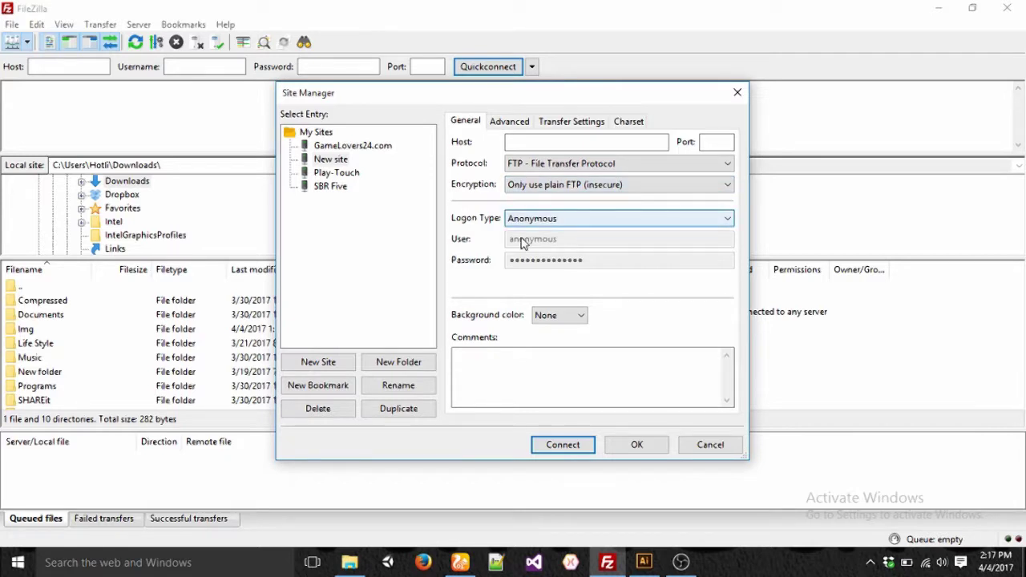
click(530, 142)
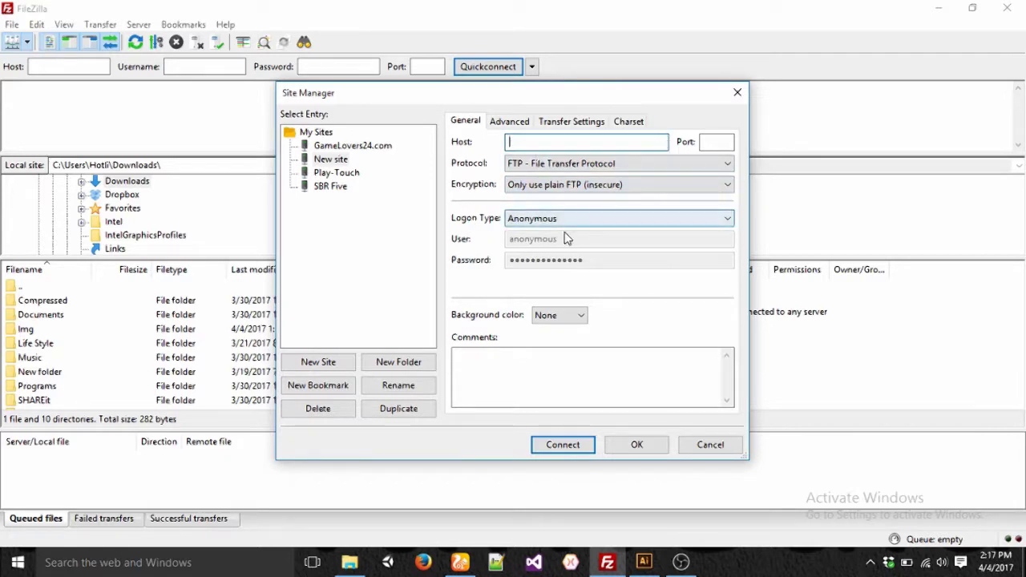
click(511, 220)
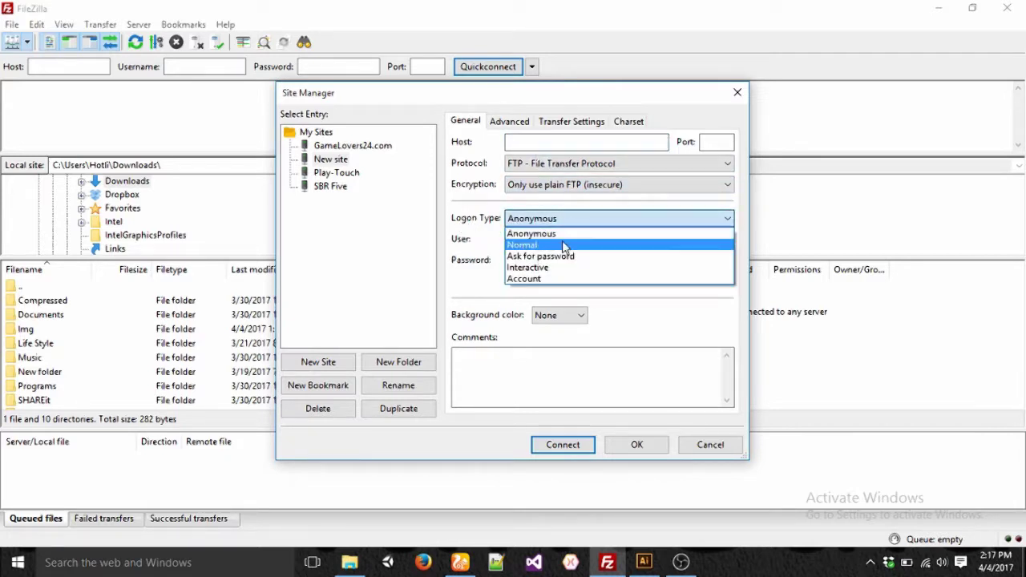
click(560, 242)
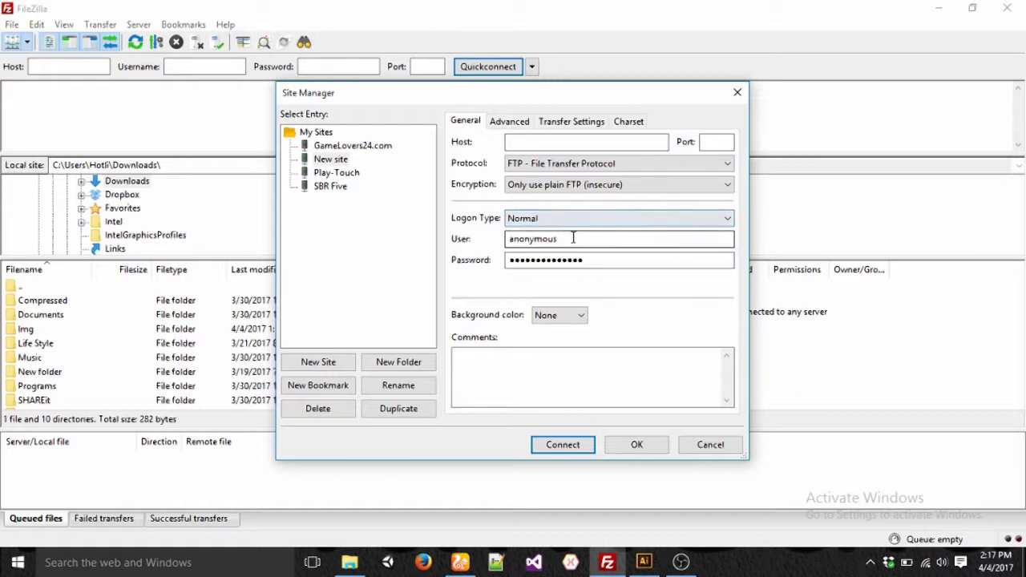
drag(571, 238, 483, 246)
key(BackSpace)
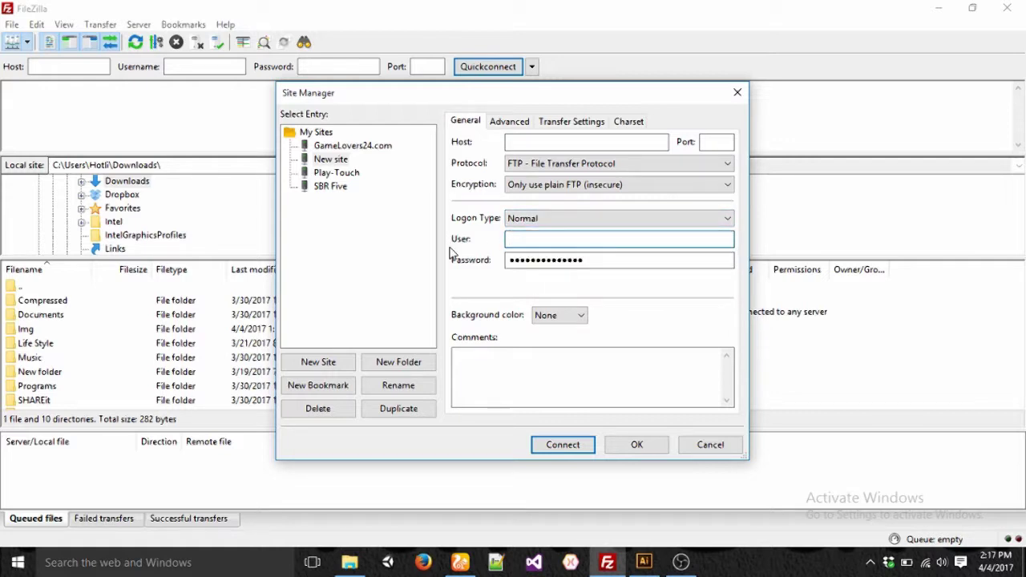
drag(591, 264, 303, 270)
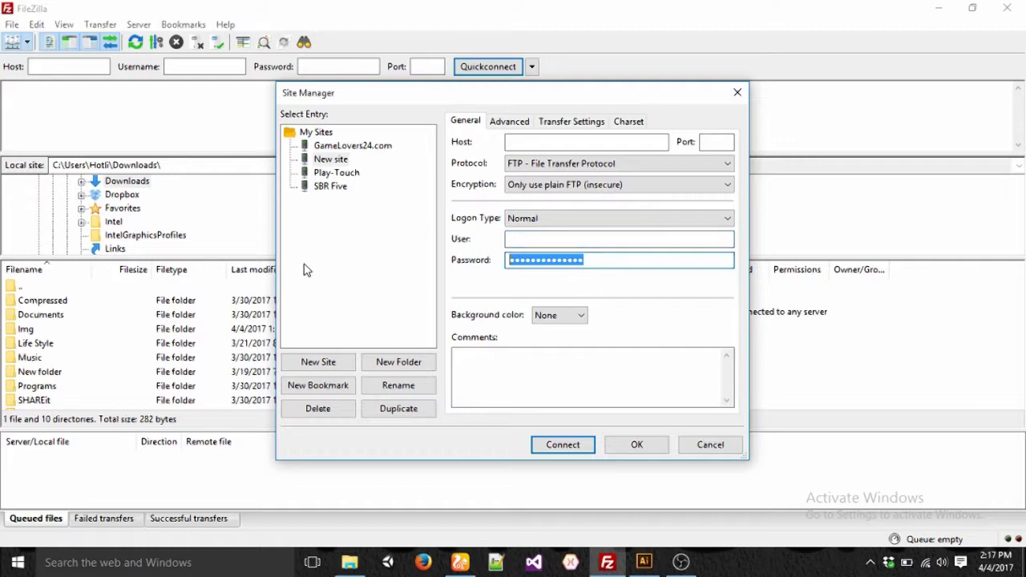
key(BackSpace)
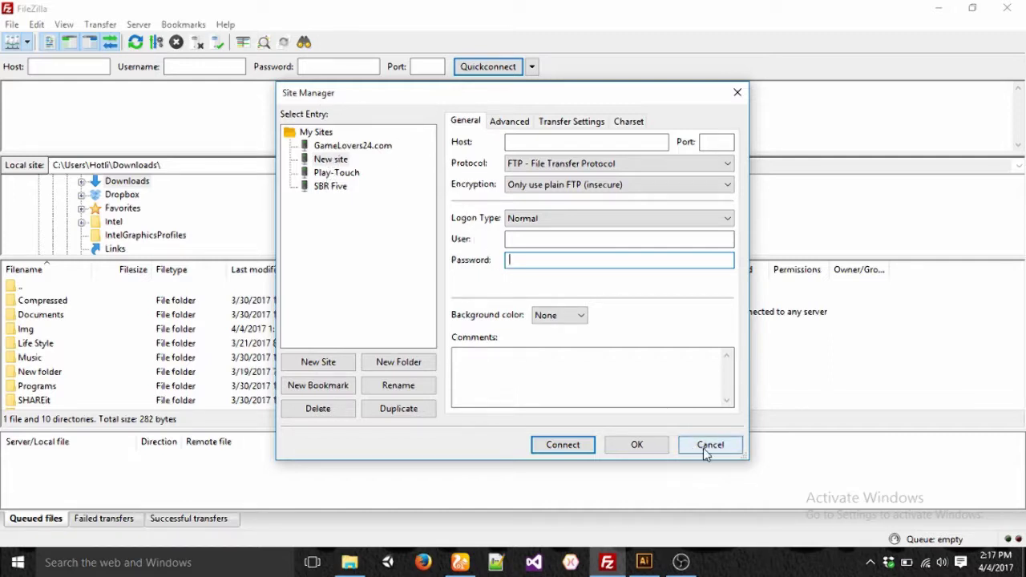
Delete the New site entry and select the saved Play-Touch site.
click(329, 162)
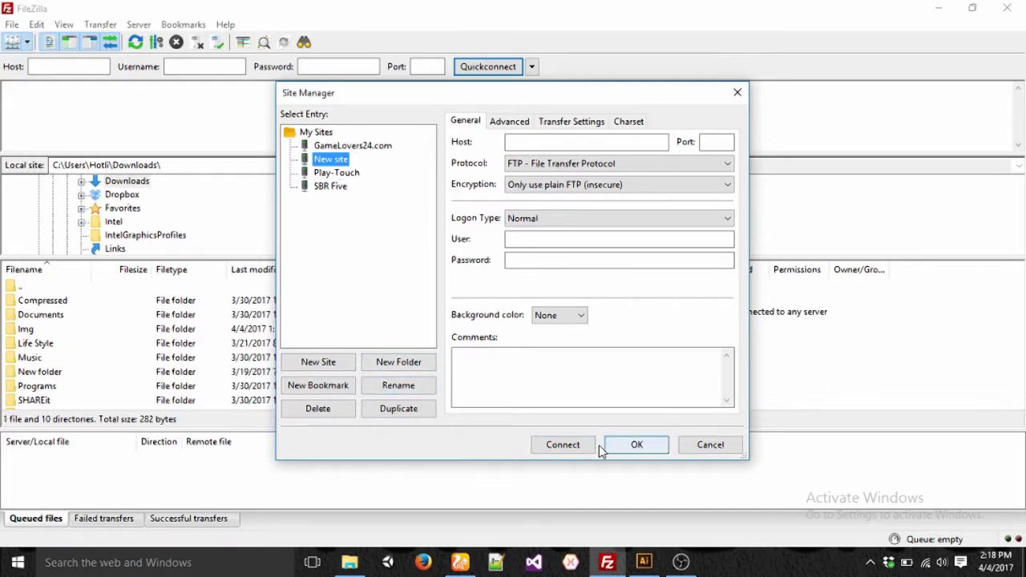
click(331, 412)
click(507, 309)
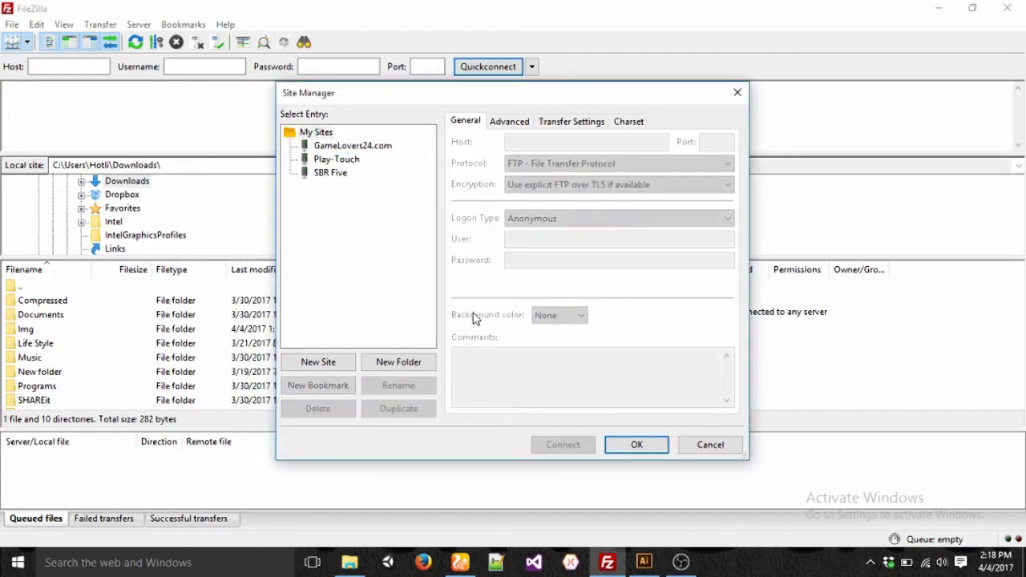
click(337, 159)
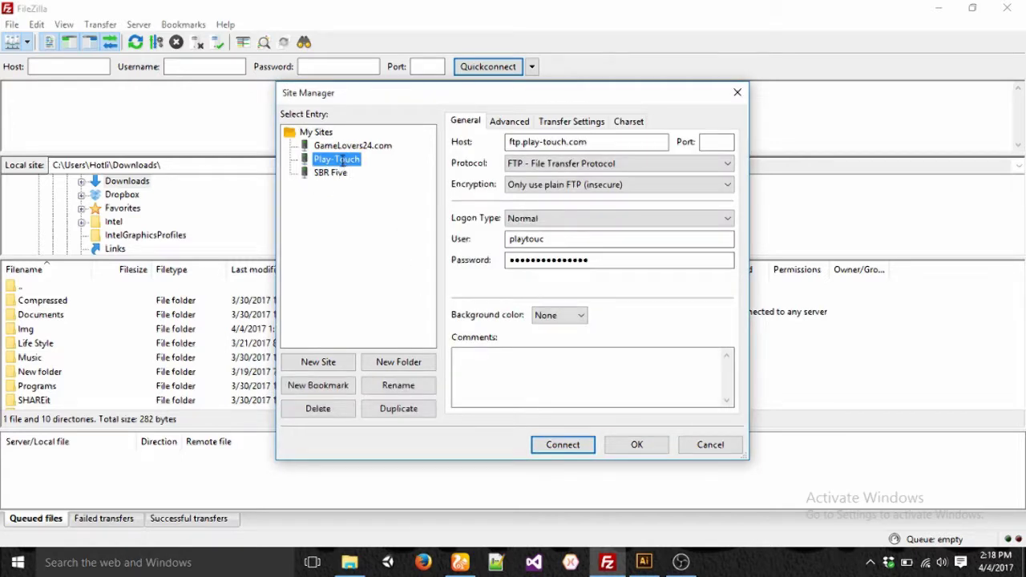
Connect to the Play-Touch server and open the remote public_html folder.
double_click(342, 159)
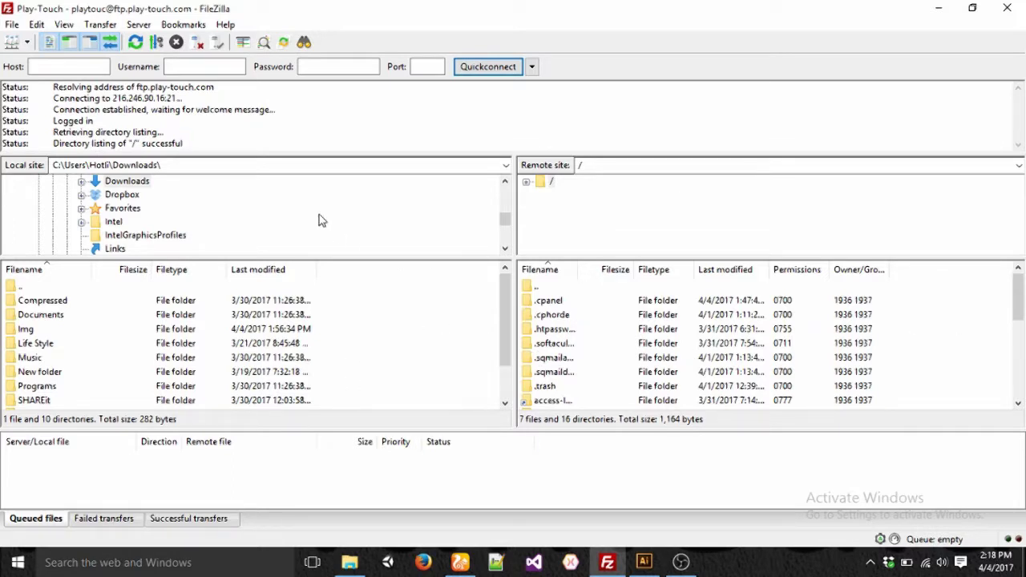
drag(196, 141, 59, 142)
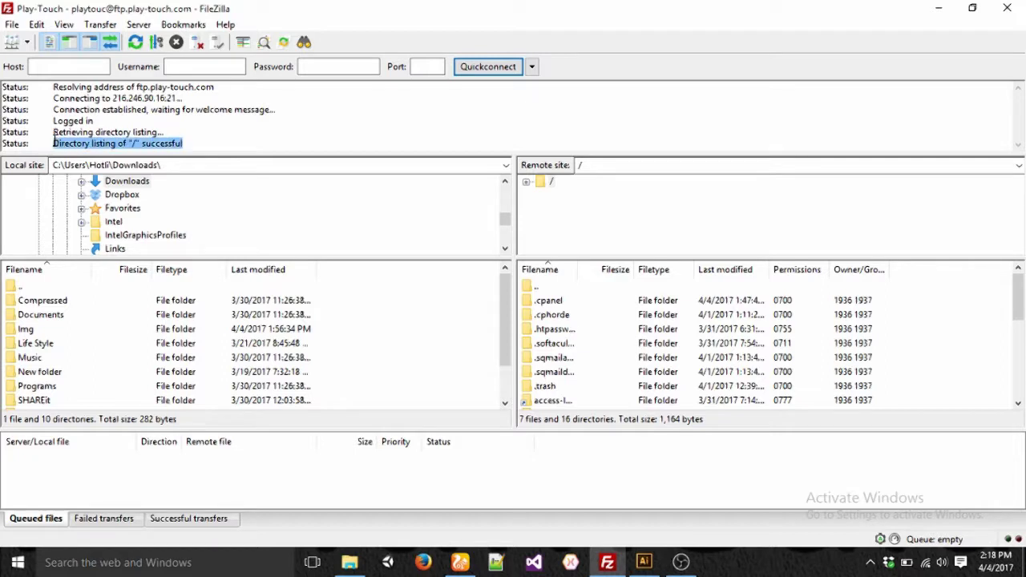
click(226, 138)
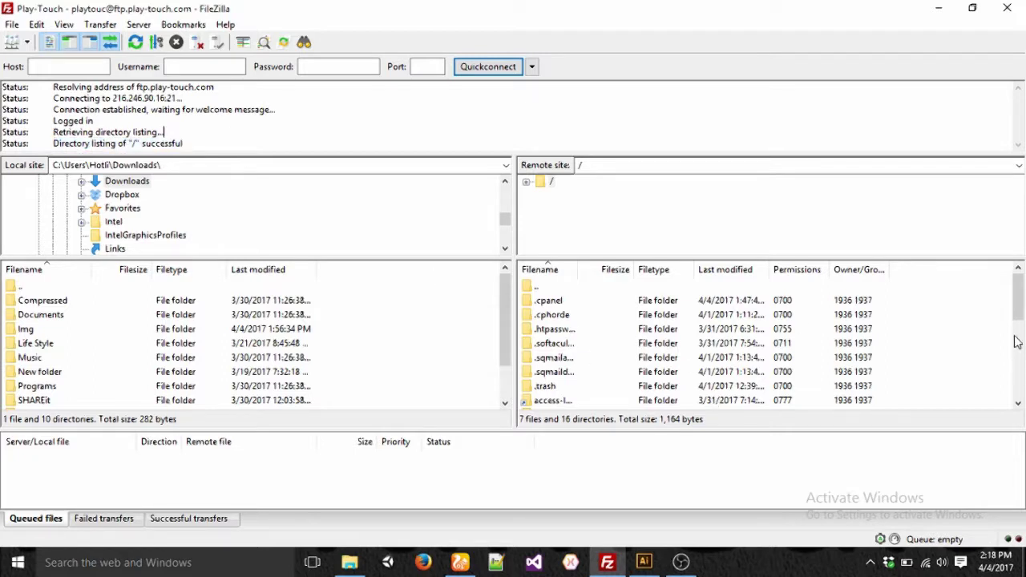
mouse_move(1021, 300)
mouse_down()
mouse_move(1021, 373)
mouse_move(1021, 292)
mouse_up()
drag(1020, 298, 1020, 339)
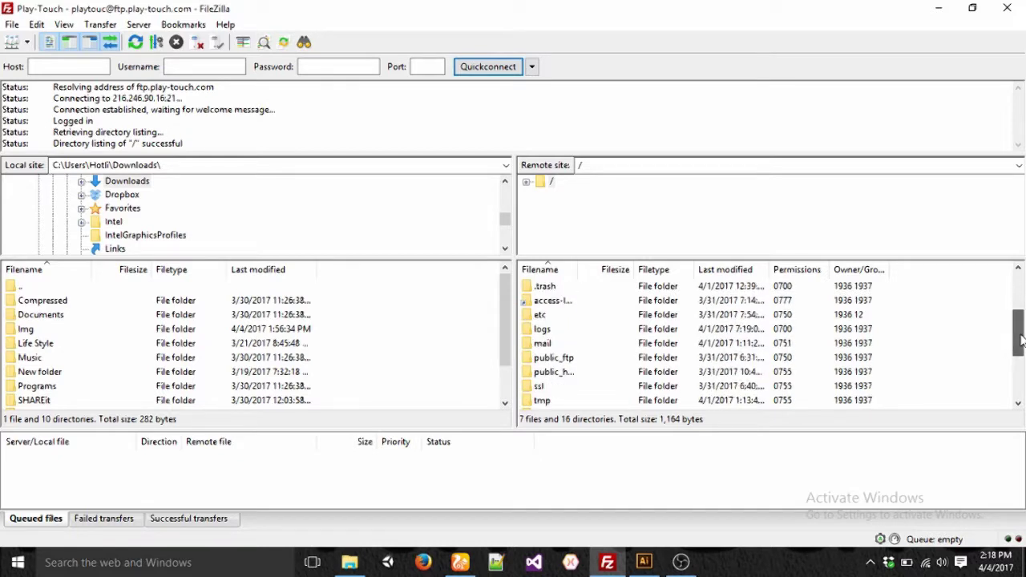
double_click(564, 375)
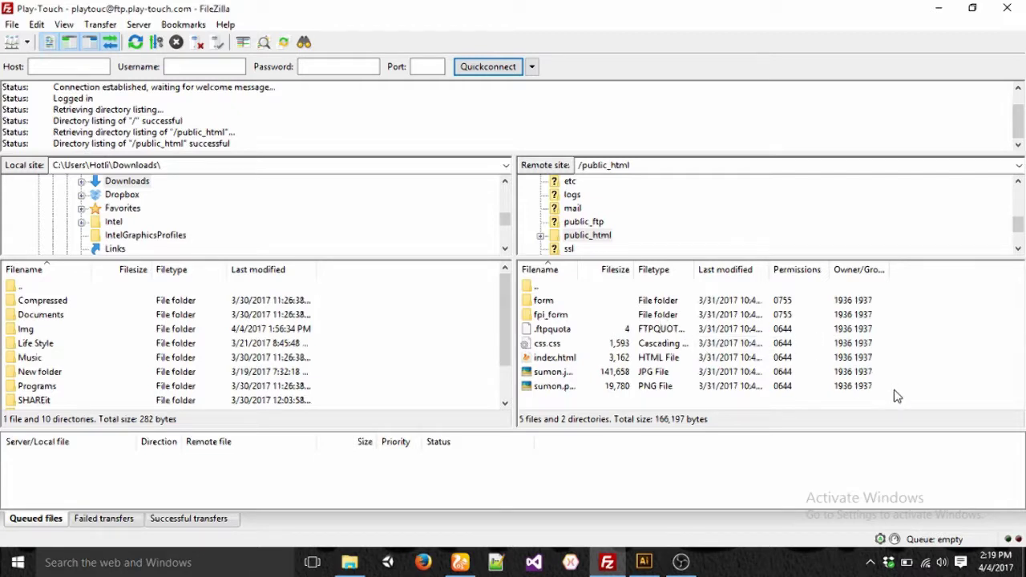
Delete all 5 files and 2 directories from the remote public_html folder.
drag(897, 396, 641, 306)
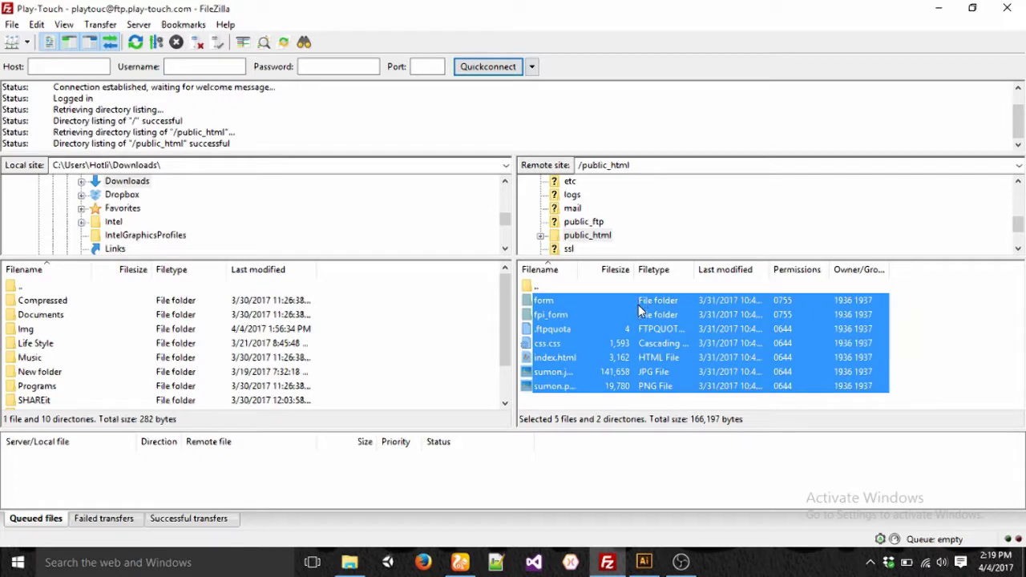
key(Delete)
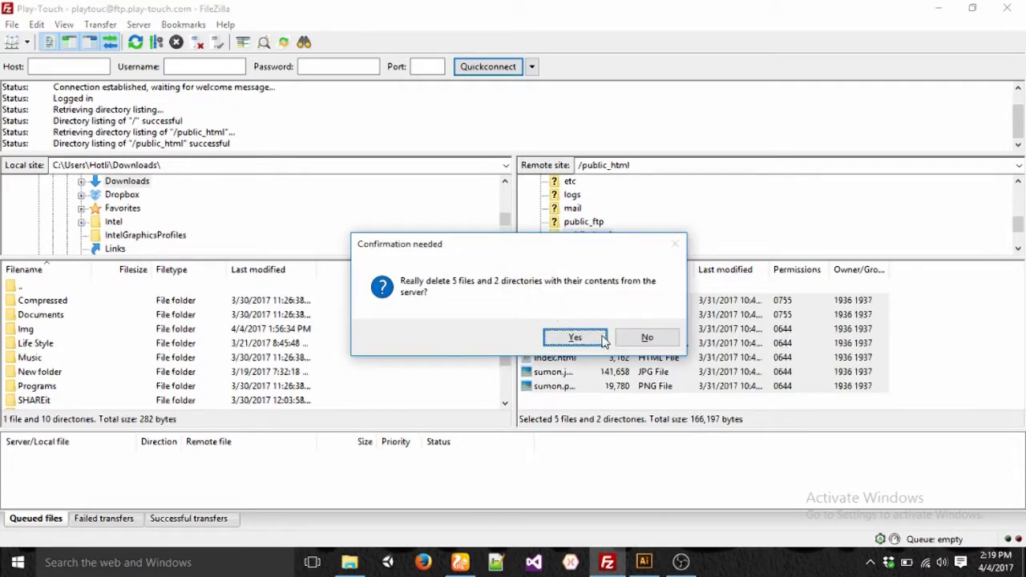
click(575, 338)
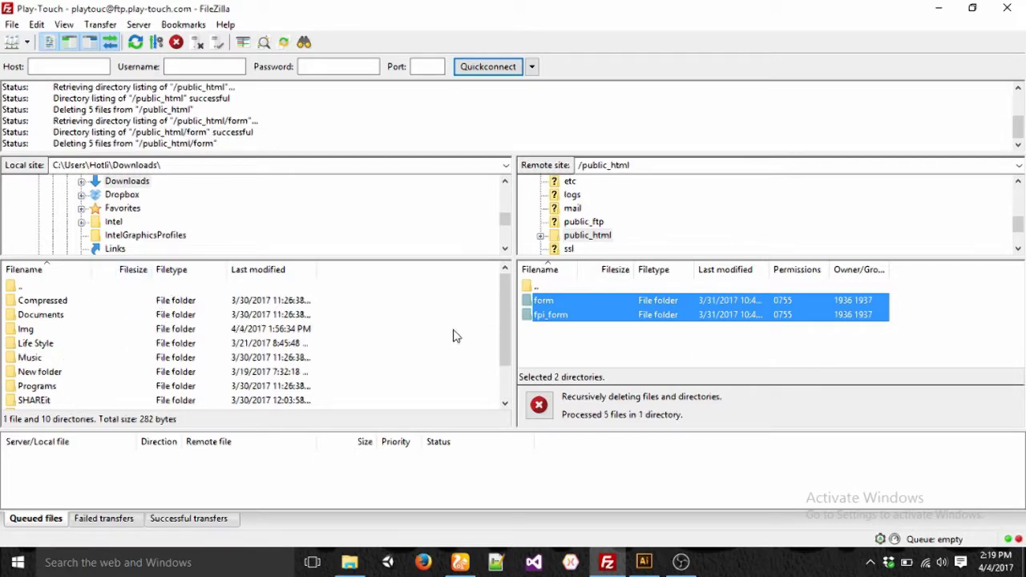
drag(500, 302, 500, 338)
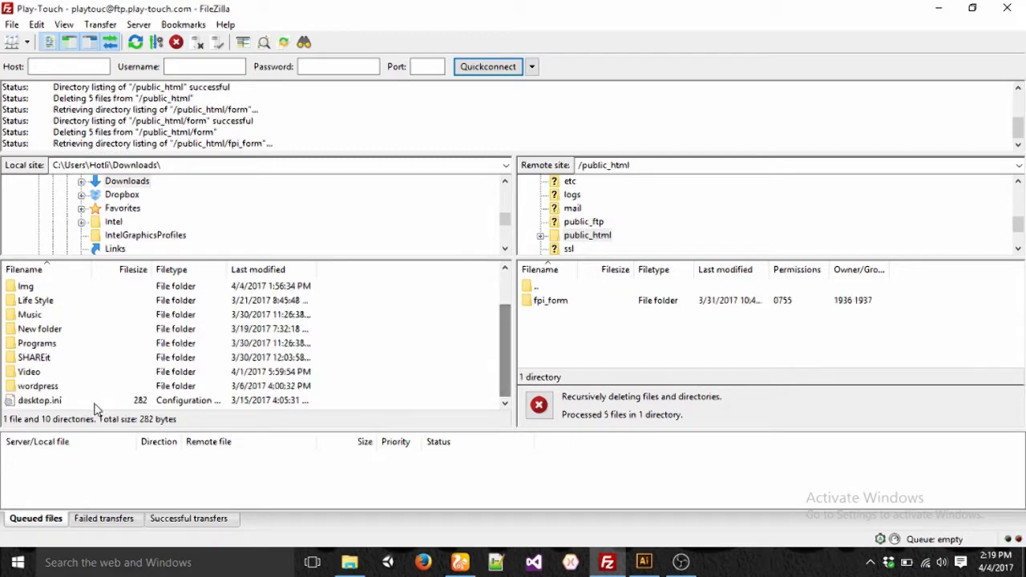
Locate the wordpress folder in the local Downloads folder.
click(58, 388)
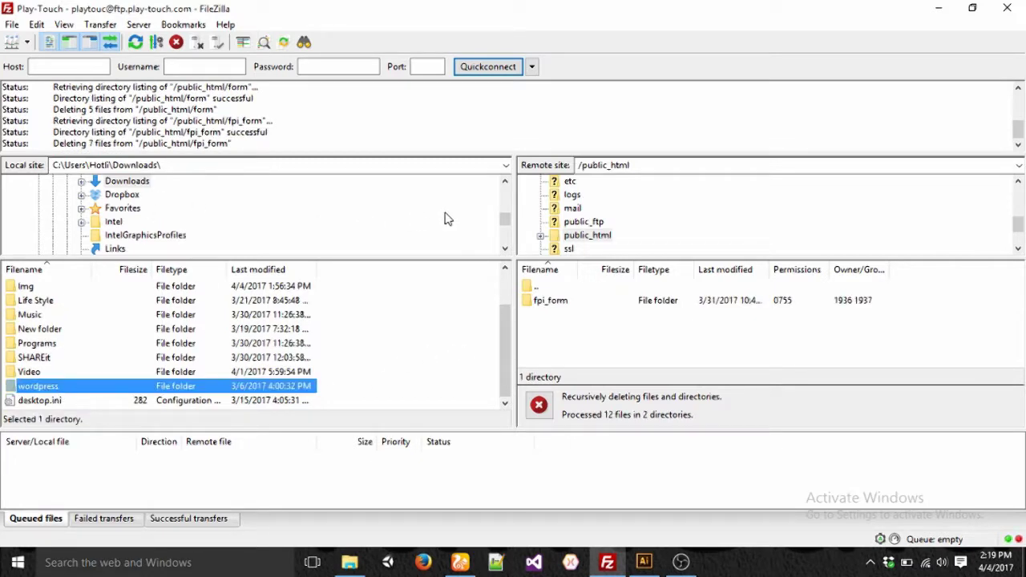
mouse_move(508, 222)
mouse_down()
mouse_move(508, 210)
mouse_move(508, 224)
mouse_up()
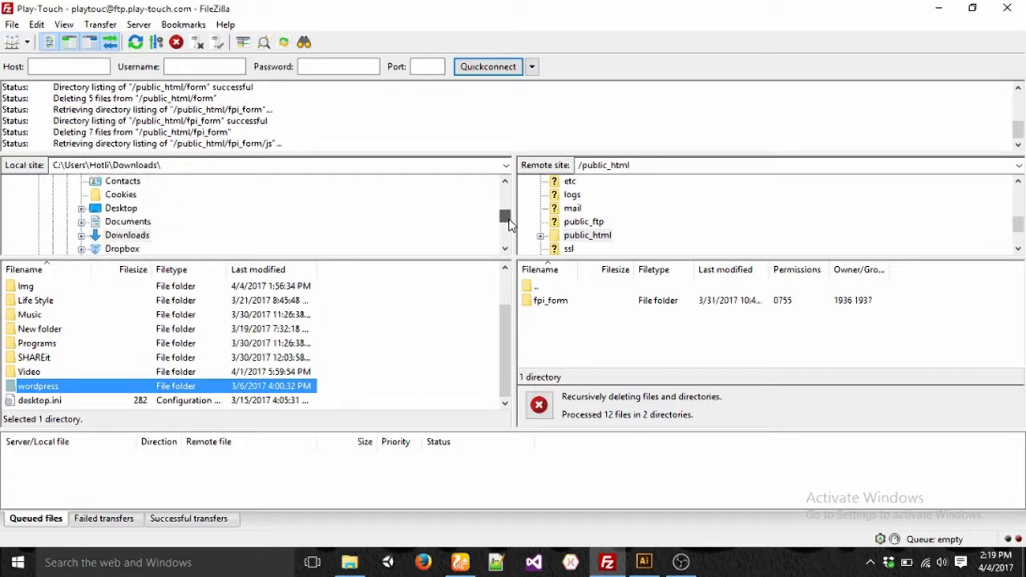
click(126, 236)
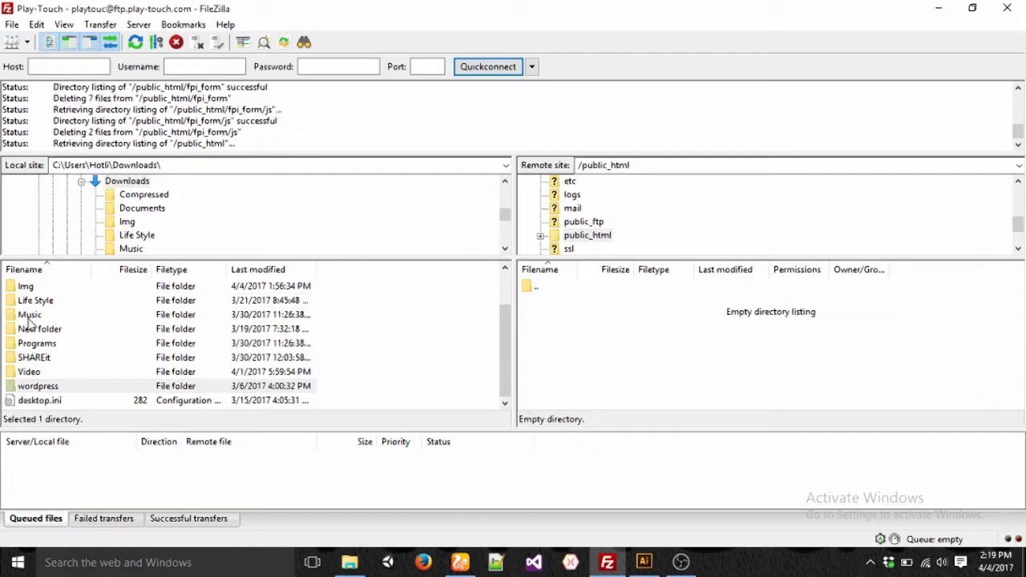
Open the local wordpress folder and select all its 16 files and 3 directories.
click(39, 388)
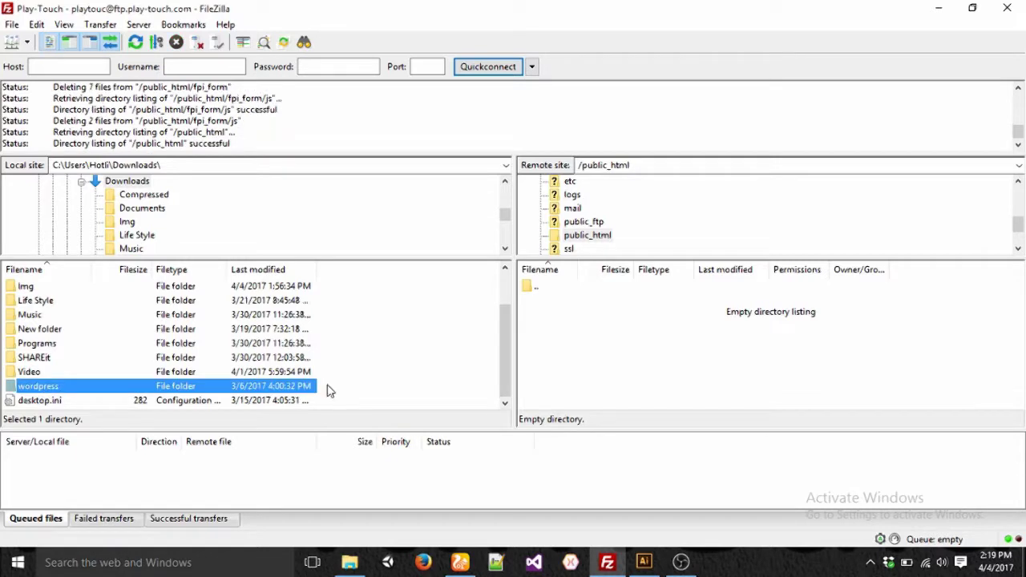
double_click(39, 387)
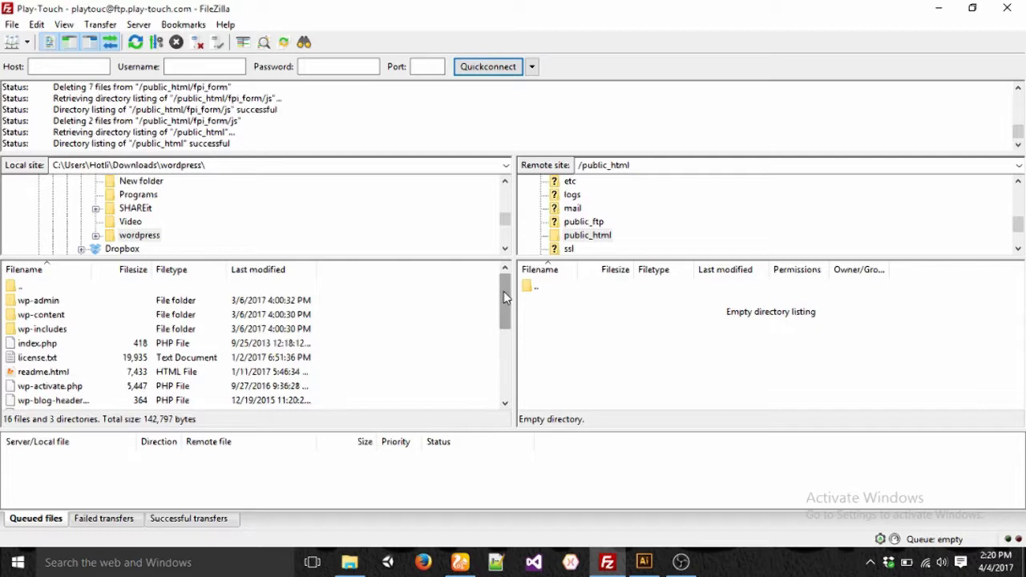
mouse_move(504, 291)
mouse_down()
mouse_move(504, 302)
mouse_move(504, 291)
mouse_up()
scroll(415, 375, down, 3)
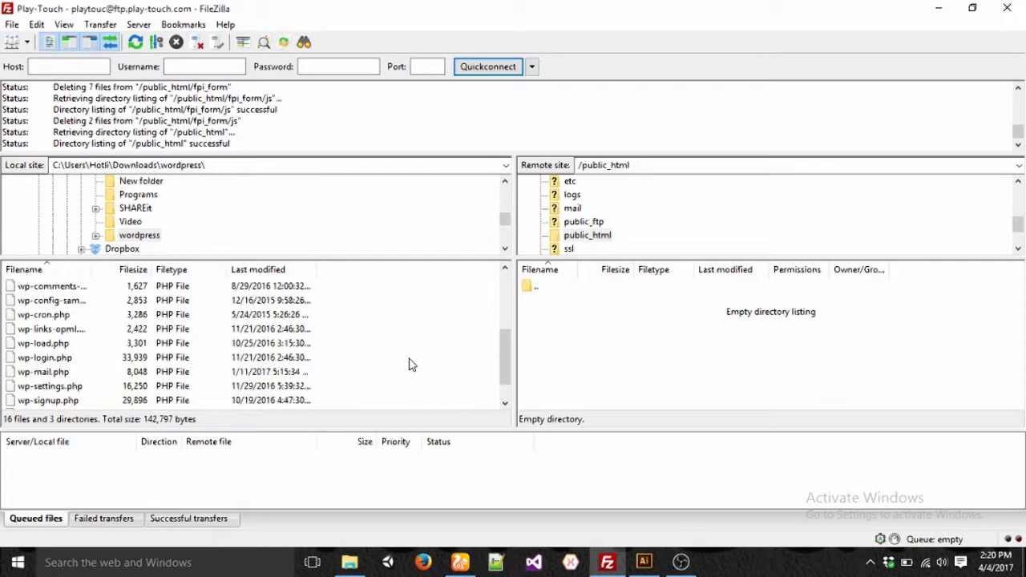
scroll(409, 365, down, 1)
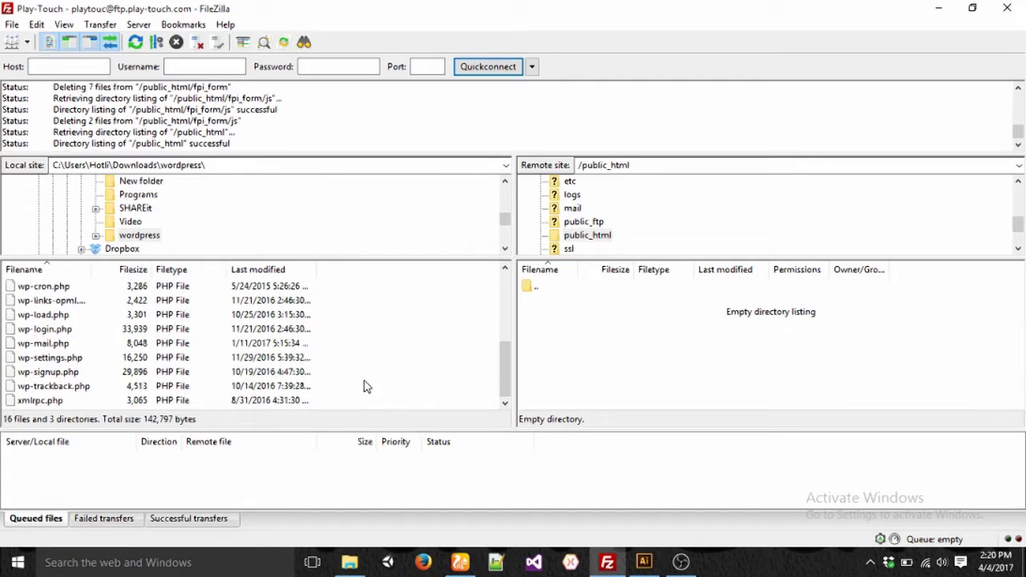
scroll(389, 353, up, 2)
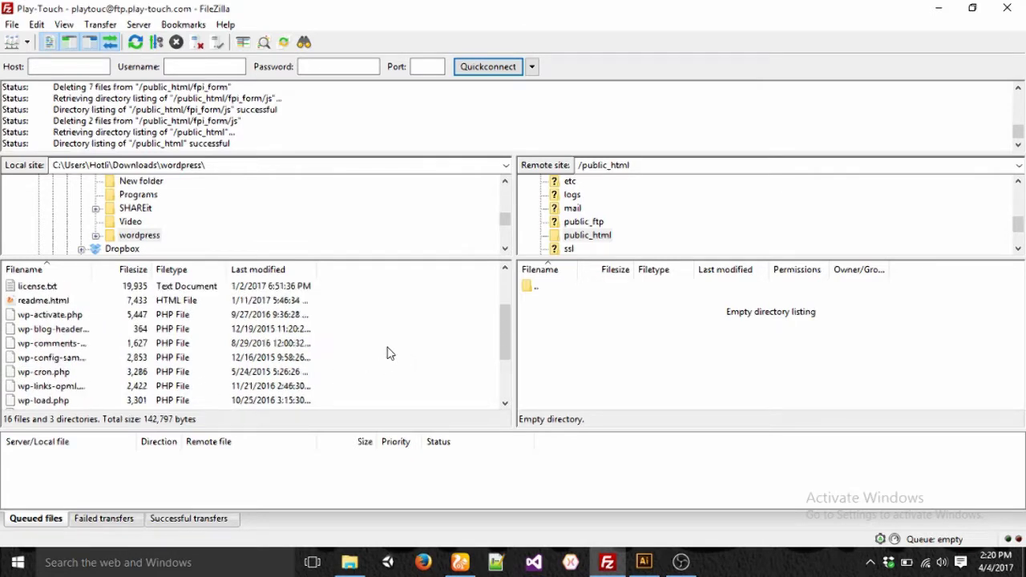
key(ctrl+a)
scroll(387, 357, up, 2)
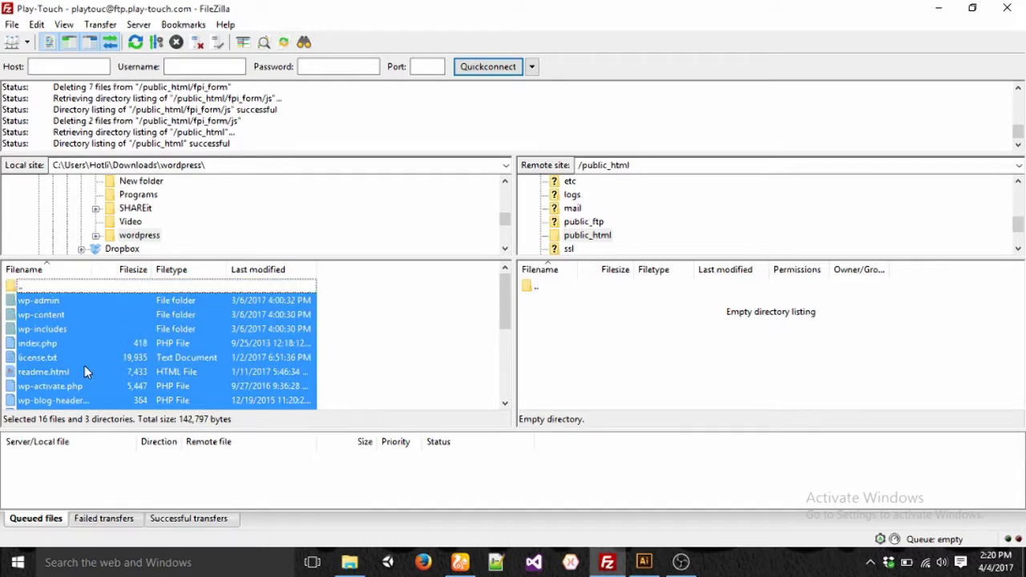
Upload the WordPress files into public_html, checking failed transfers and overwriting anchor.gif.
drag(41, 305, 646, 345)
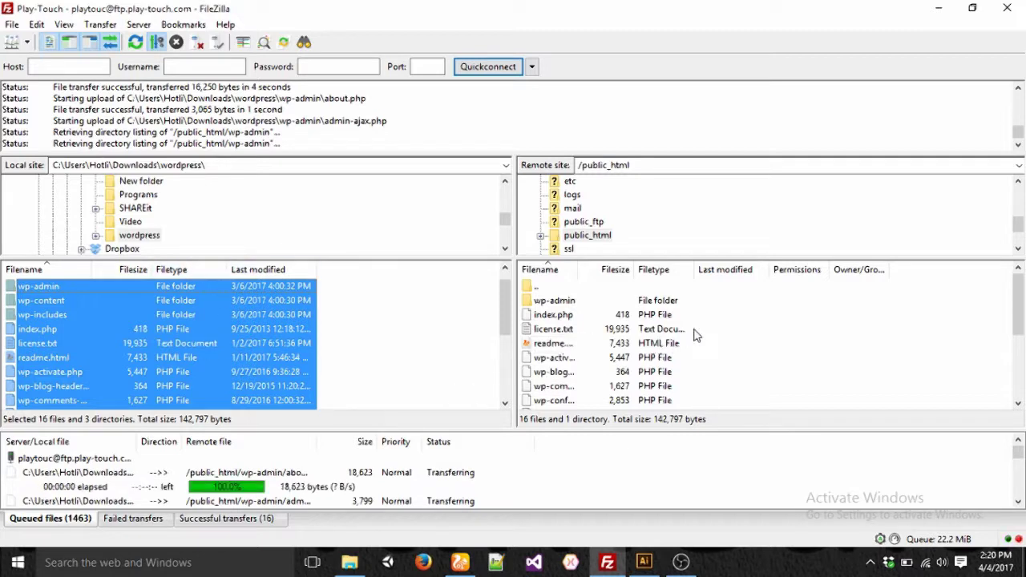
click(126, 521)
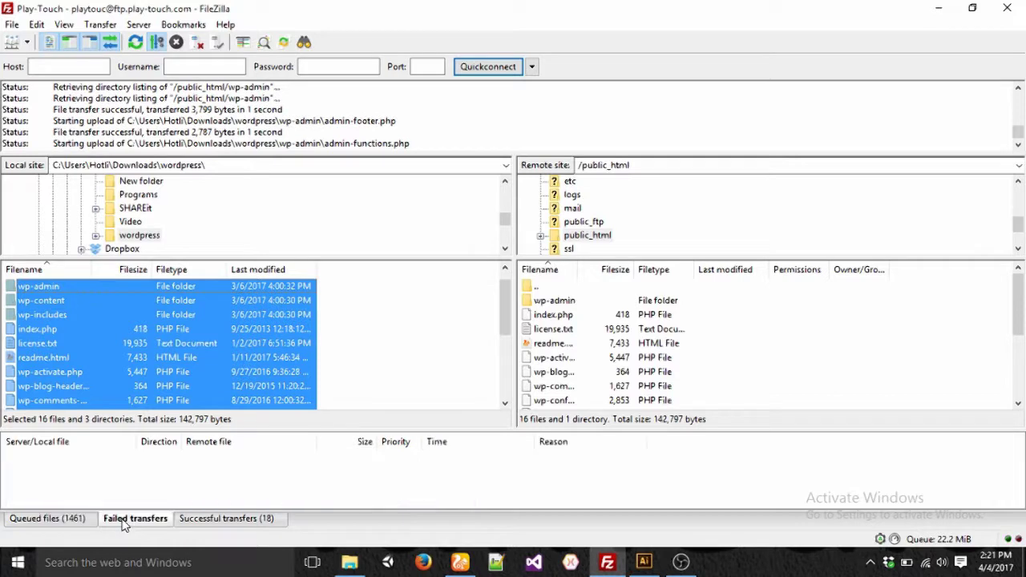
right_click(149, 466)
click(124, 465)
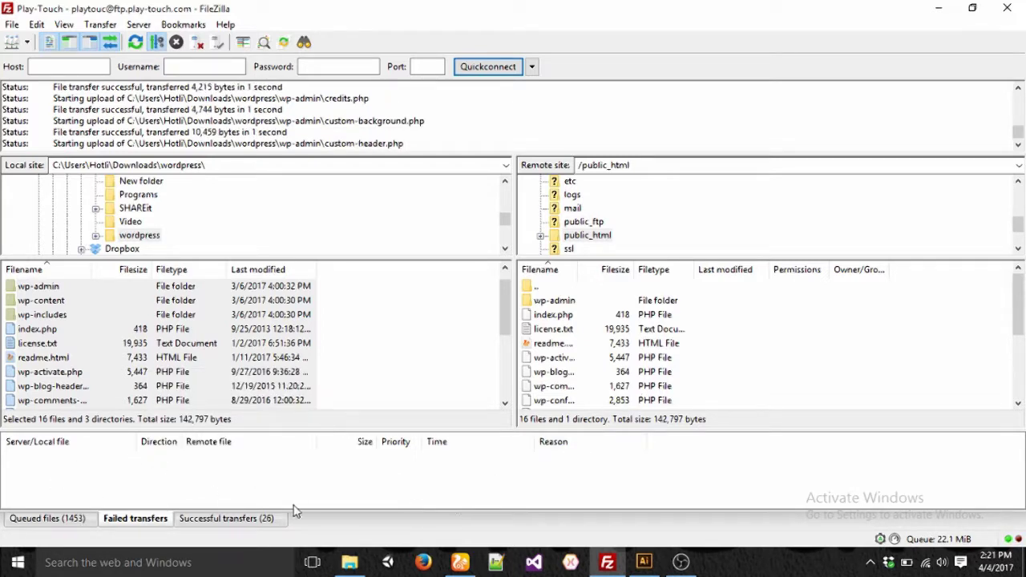
click(75, 518)
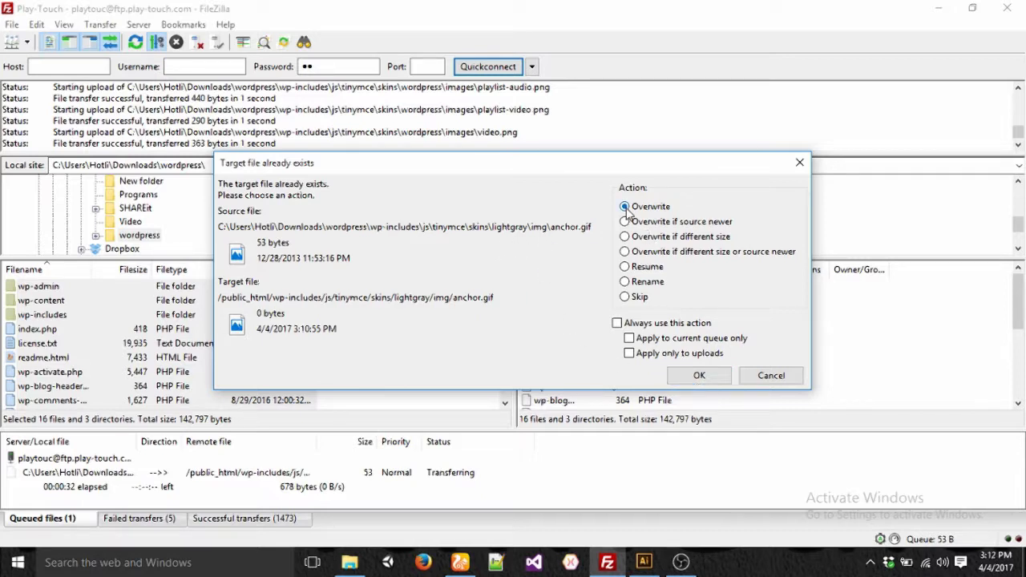
click(698, 377)
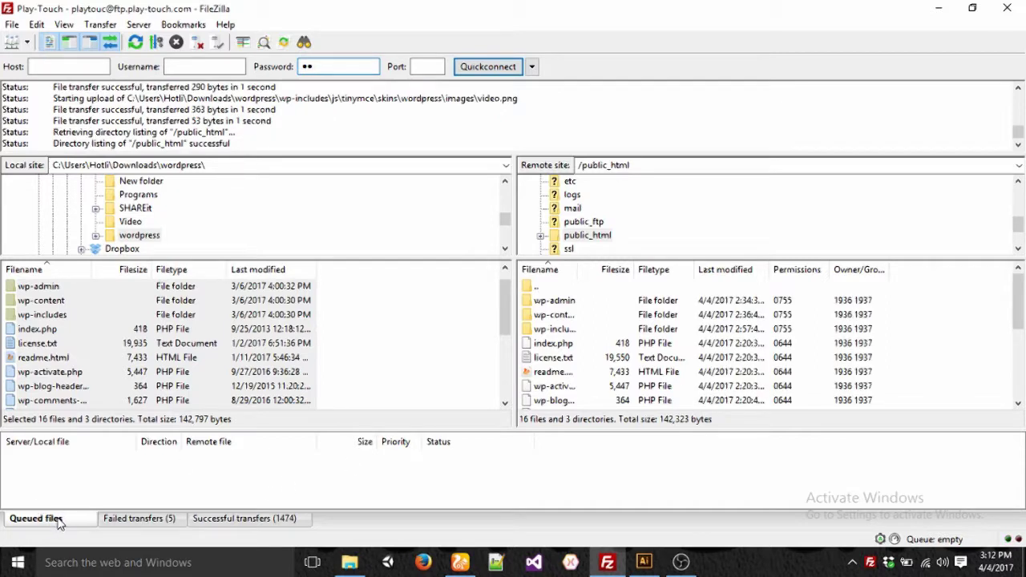
Retry the five failed transfers and let the queue finish at 1479 successful transfers.
click(128, 519)
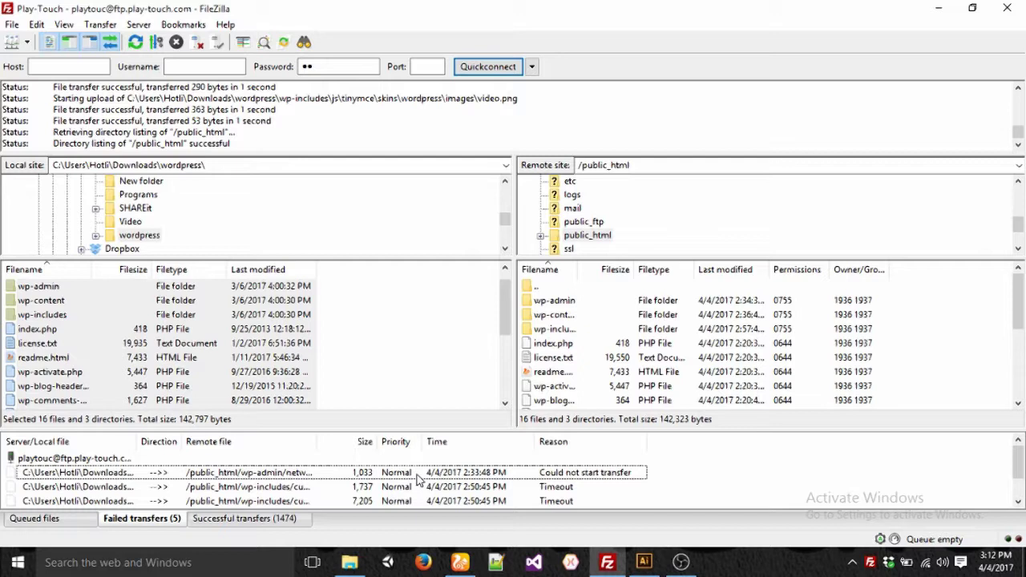
drag(685, 474, 571, 513)
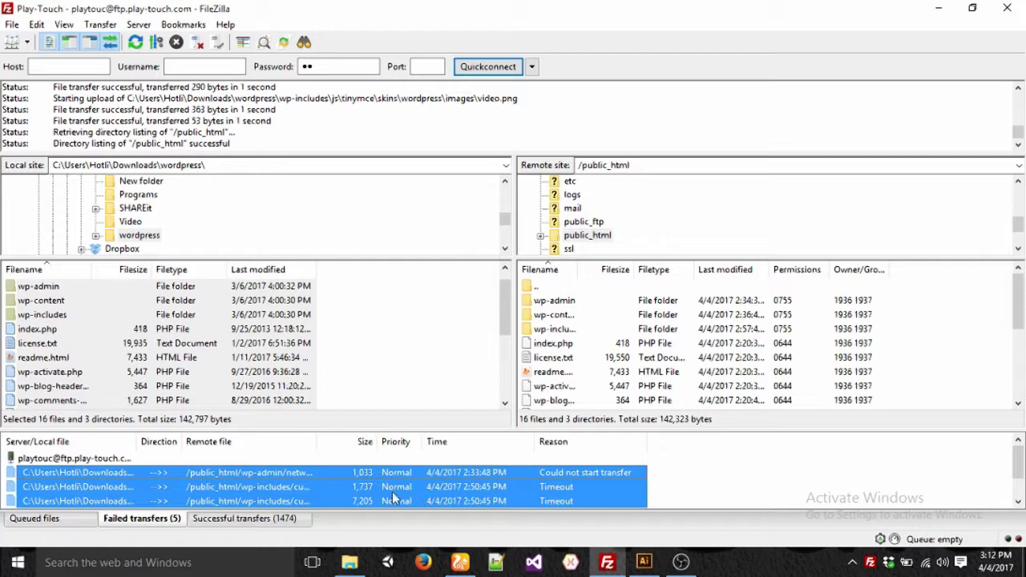
click(678, 482)
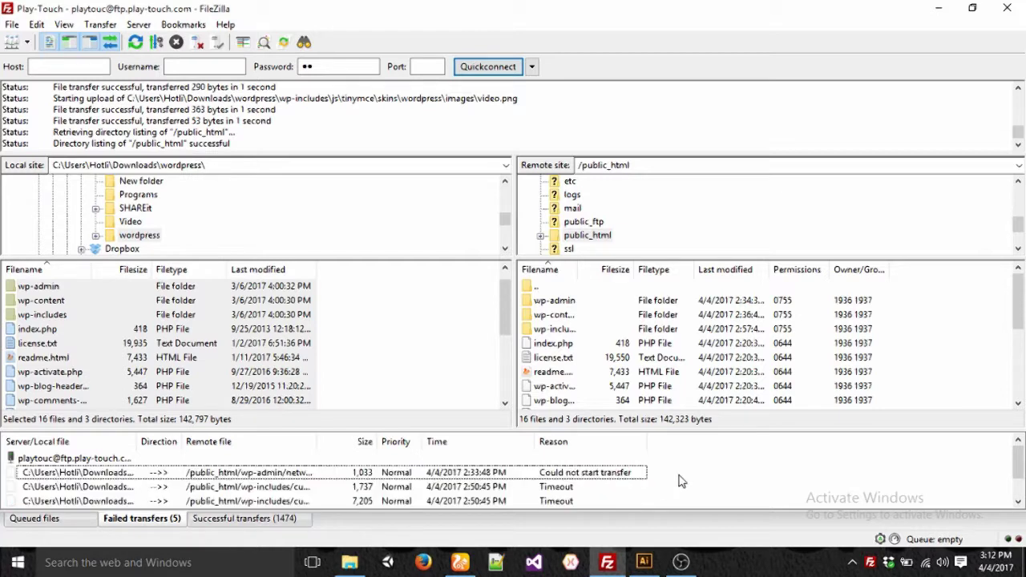
right_click(481, 478)
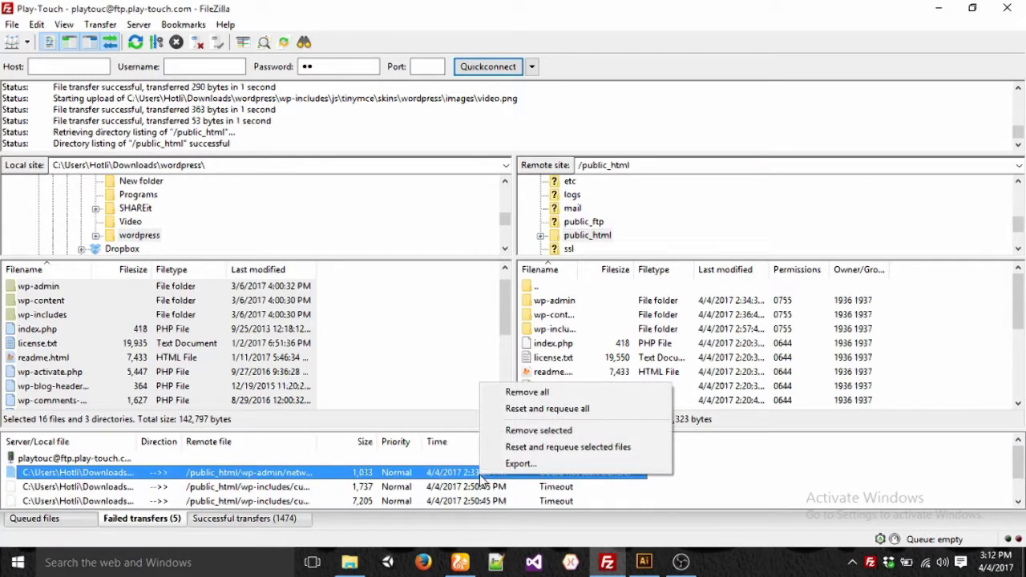
click(573, 412)
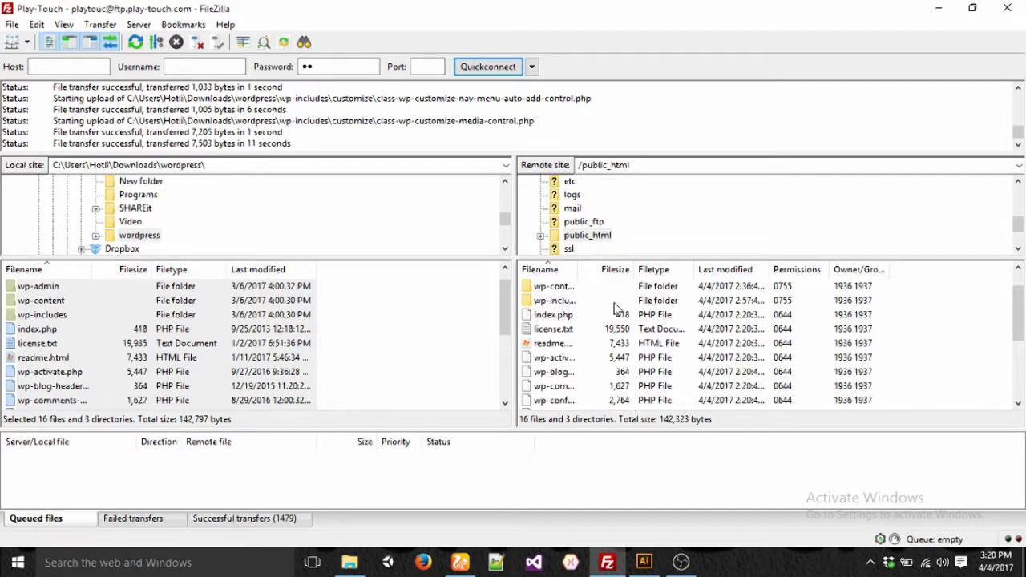
mouse_move(1018, 321)
mouse_down()
mouse_move(1018, 386)
mouse_move(1019, 300)
mouse_up()
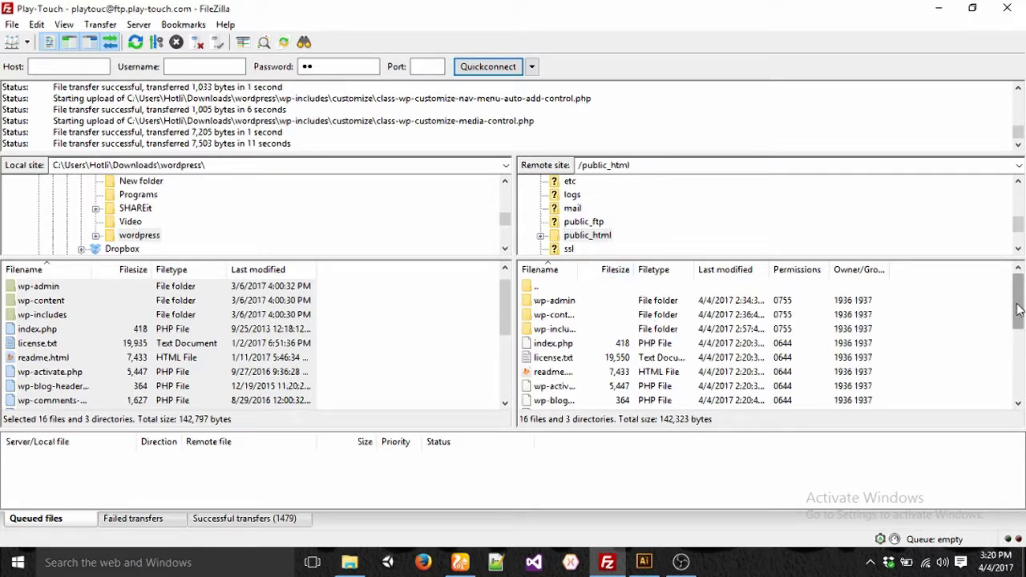
scroll(1014, 313, down, 1)
scroll(1012, 316, up, 1)
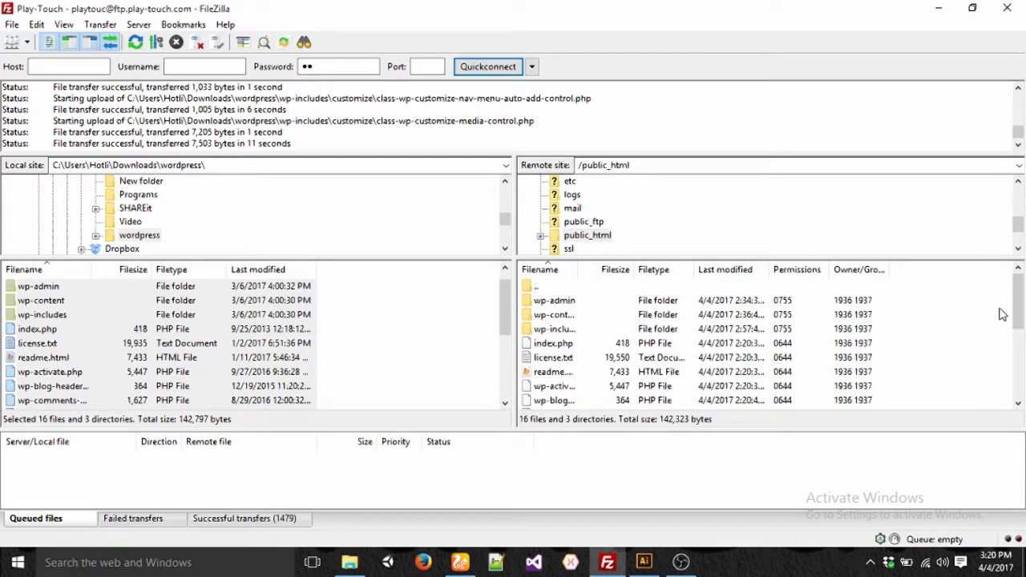
drag(1020, 309, 1019, 298)
mouse_move(1021, 300)
mouse_down()
mouse_move(1022, 316)
mouse_move(1022, 294)
mouse_up()
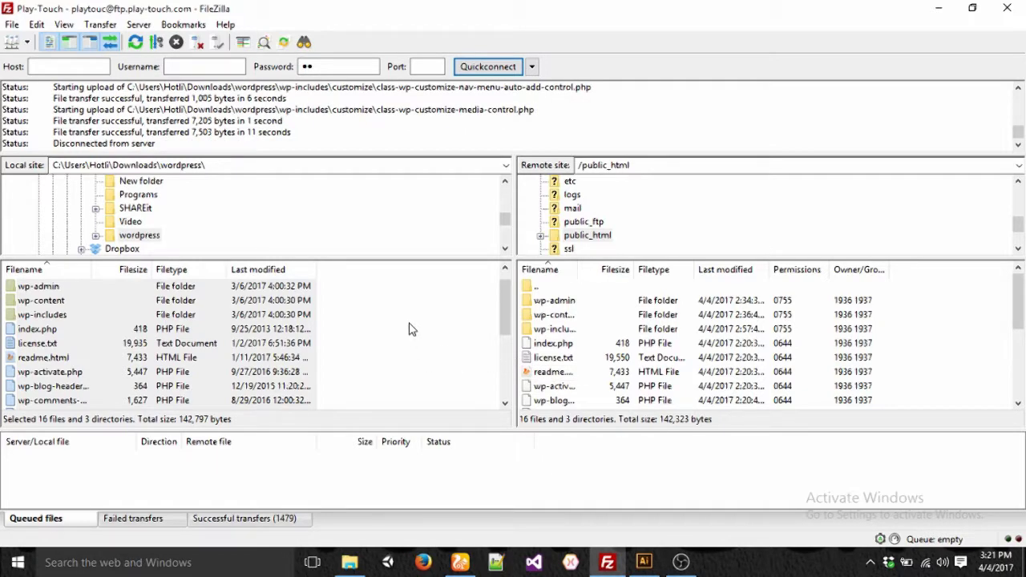
Open play-touch.com in a new browser tab to reach the WordPress setup language chooser.
click(938, 8)
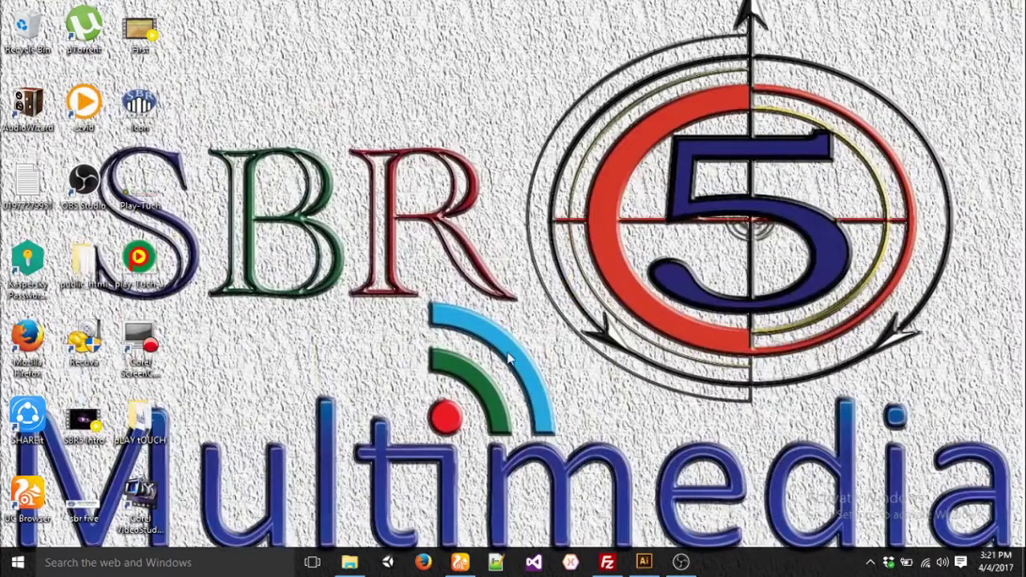
click(460, 561)
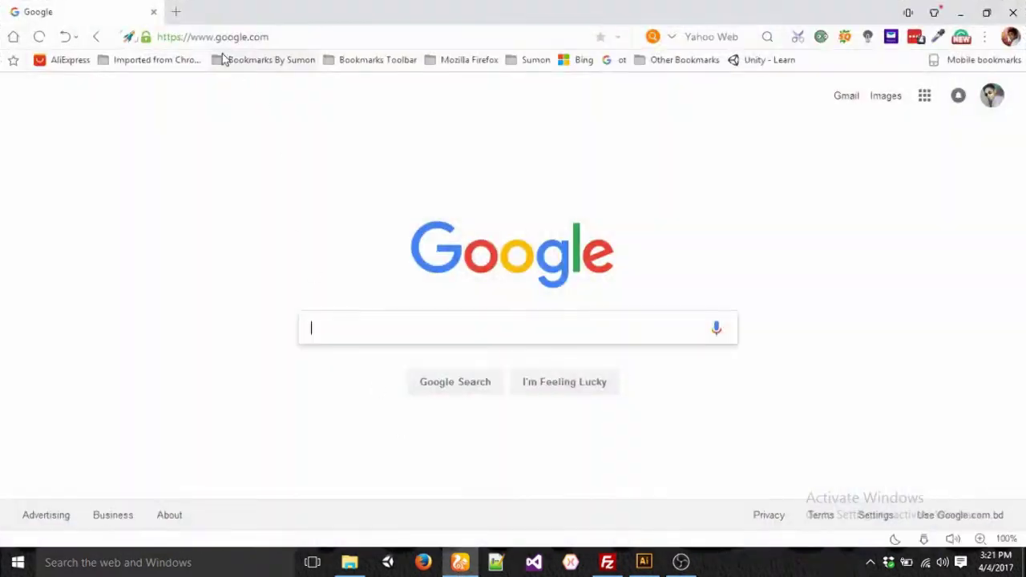
click(176, 11)
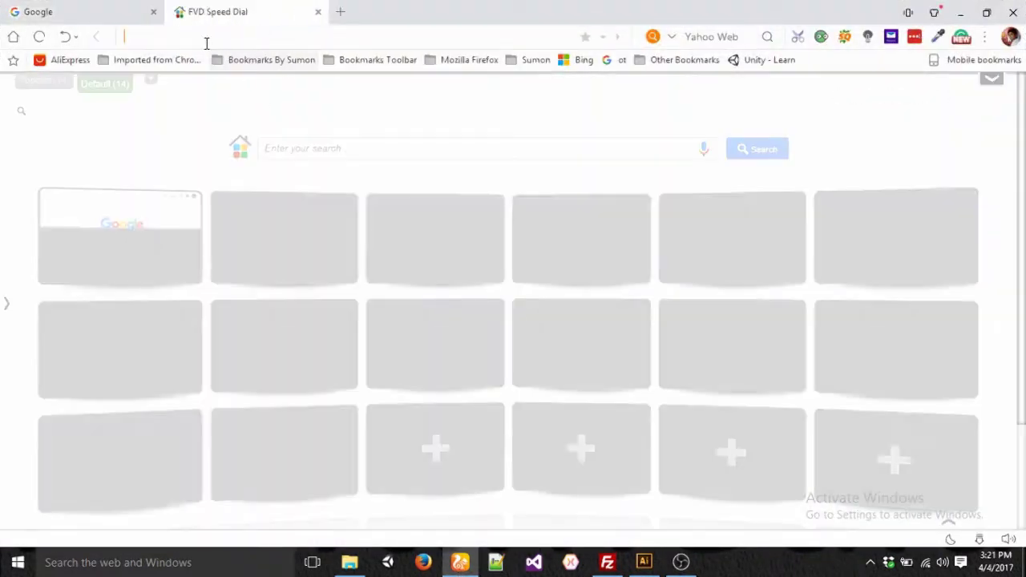
text(play-touch.com)
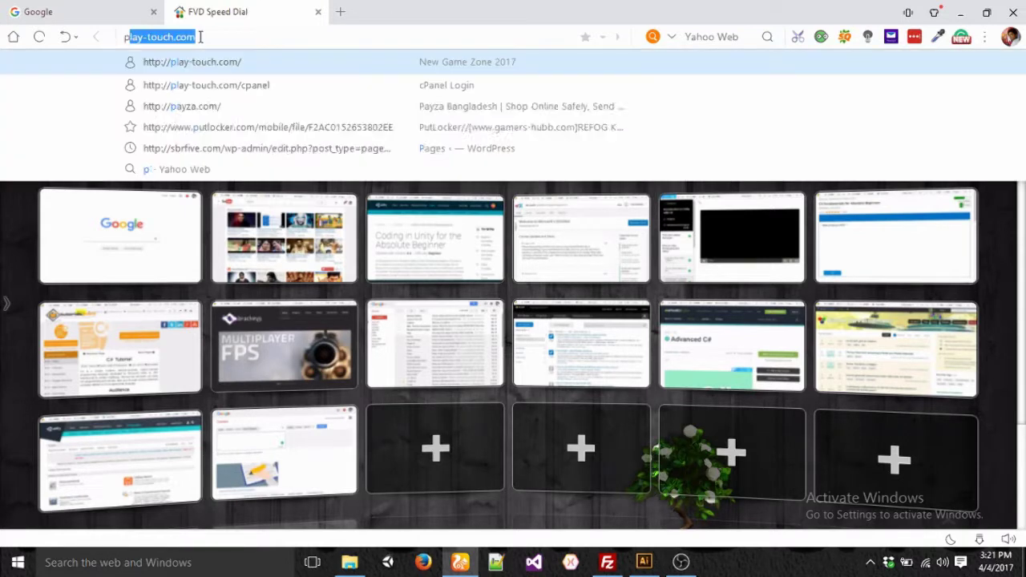
key(Return)
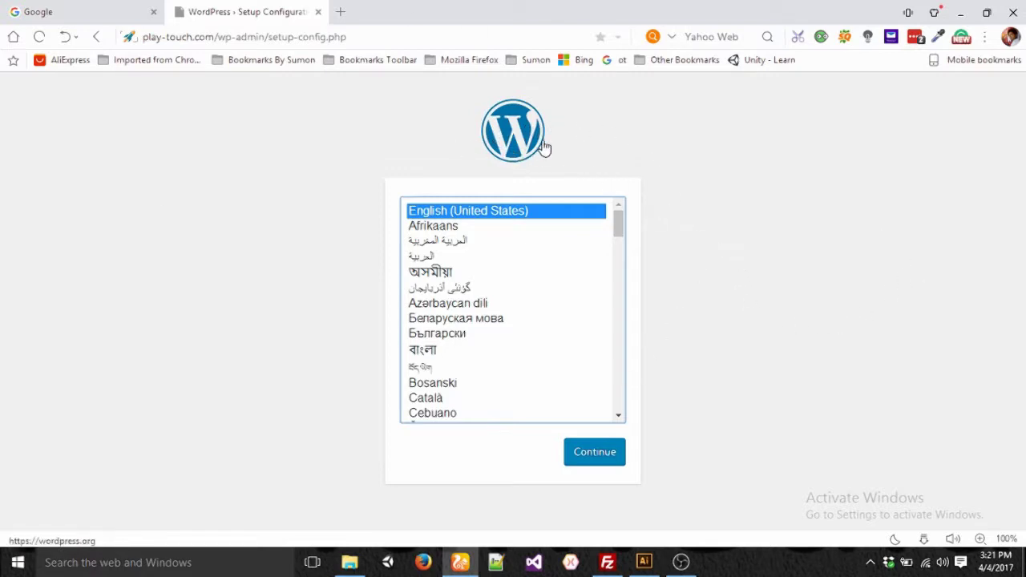
Keep English (United States) as the setup language and continue.
mouse_move(618, 223)
mouse_down()
mouse_move(619, 405)
mouse_move(620, 205)
mouse_up()
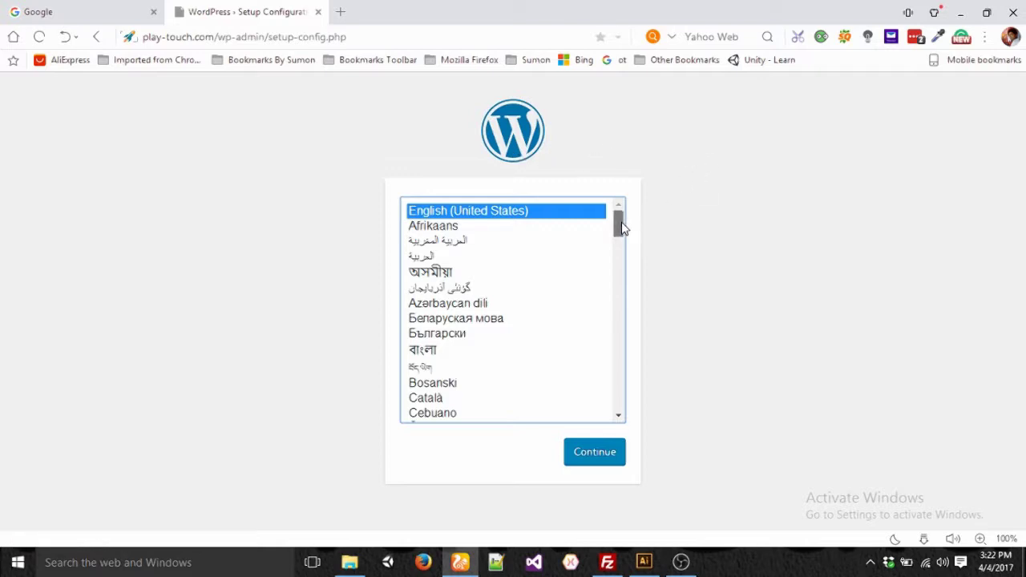
mouse_move(619, 224)
mouse_down()
mouse_move(616, 277)
mouse_move(618, 221)
mouse_up()
click(593, 453)
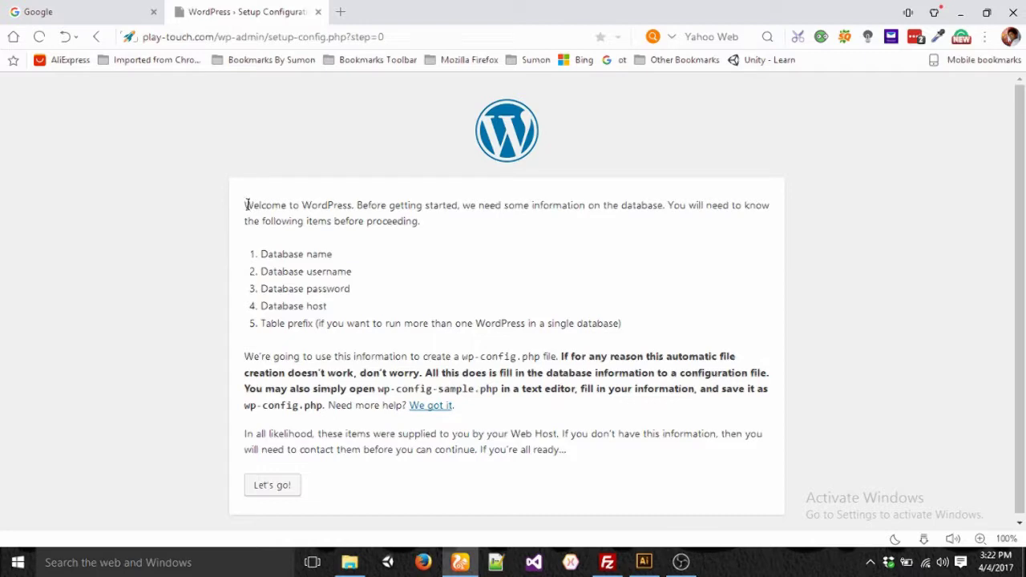
Highlight the introduction and the Database name requirement on the setup page.
drag(247, 206, 663, 333)
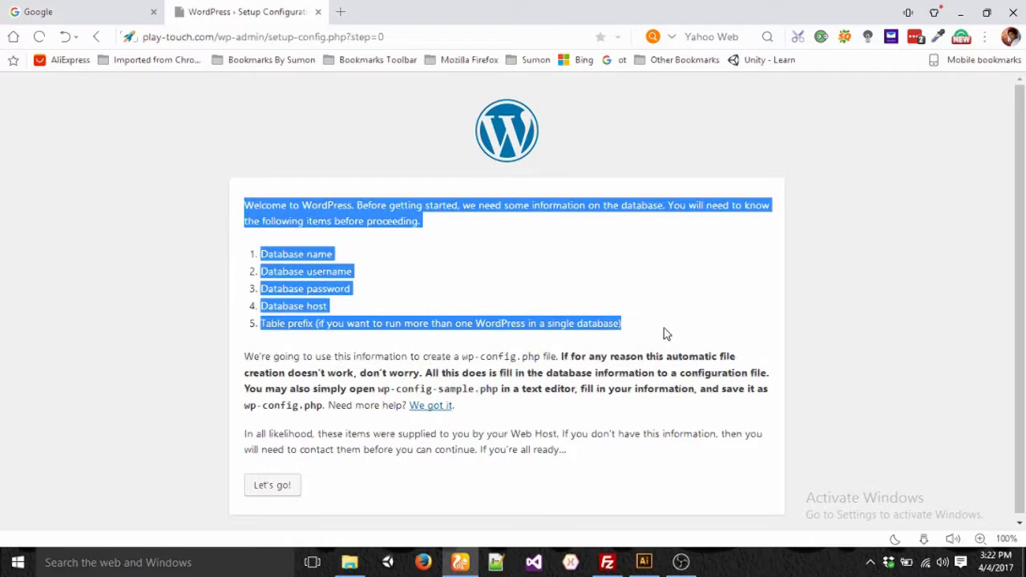
click(461, 306)
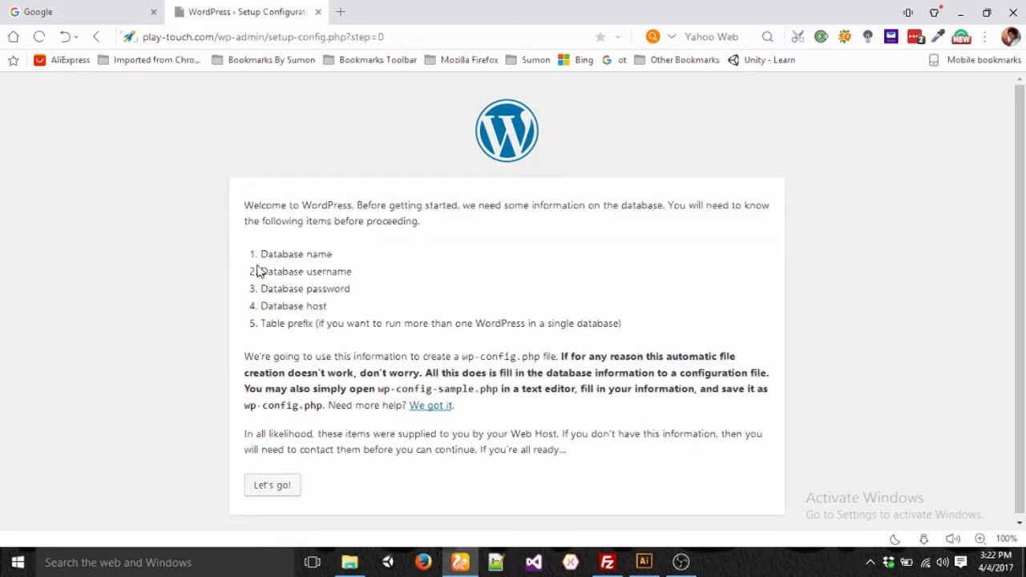
drag(260, 248, 369, 319)
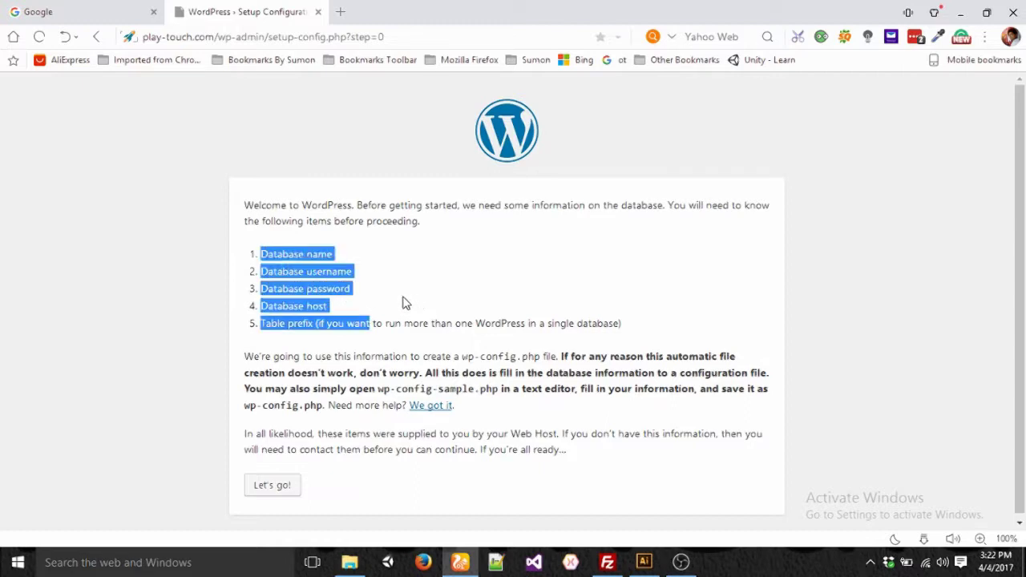
click(308, 305)
drag(259, 260, 350, 255)
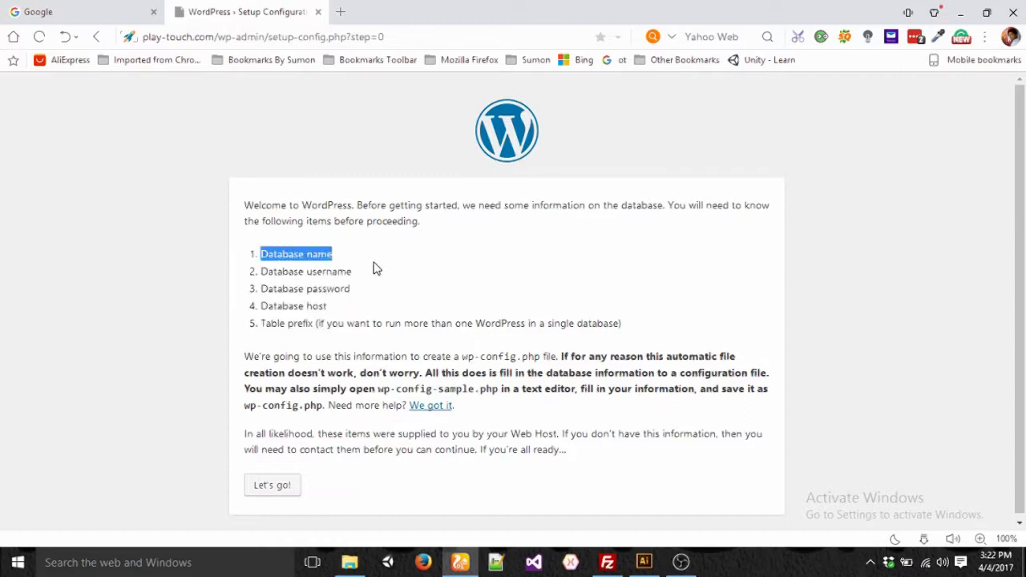
click(265, 261)
drag(262, 257, 347, 243)
Highlight the Database username, password and host requirements in turn.
mouse_move(263, 274)
mouse_down()
mouse_move(355, 272)
mouse_move(262, 276)
mouse_up()
click(349, 273)
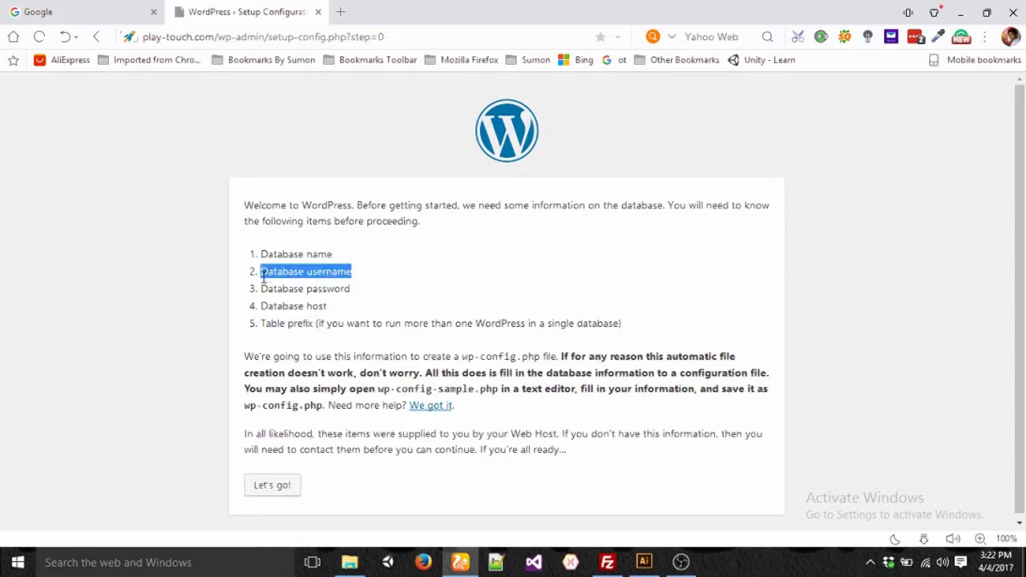
click(320, 272)
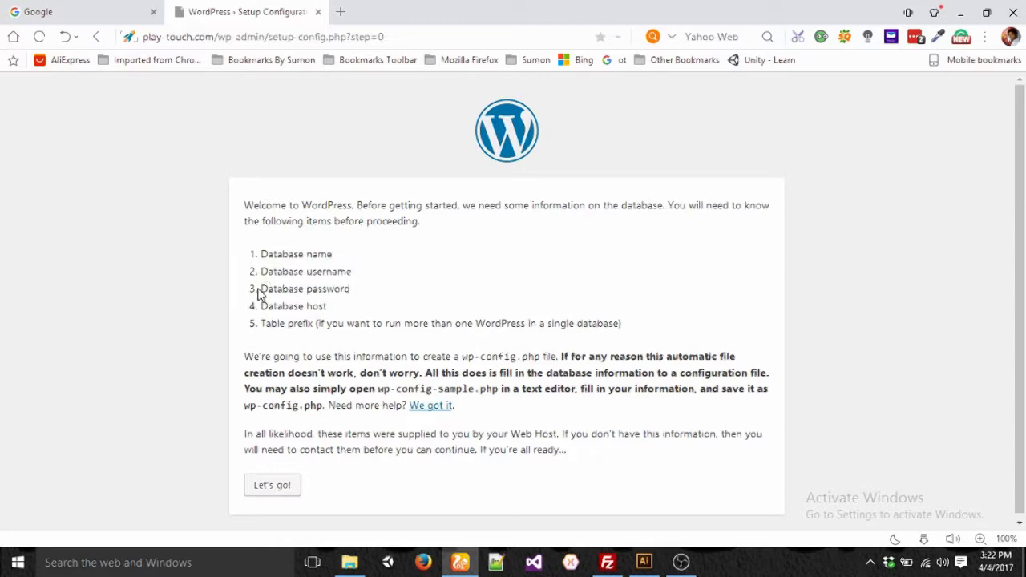
drag(261, 289, 304, 307)
click(330, 317)
click(263, 323)
drag(263, 273, 373, 271)
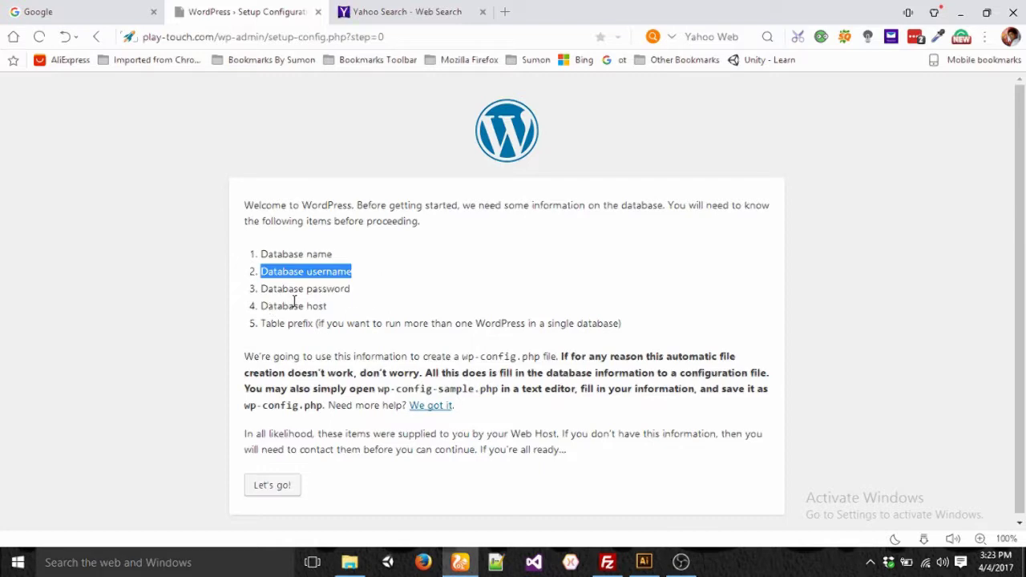
Load the cpanel.play-touch.com login page in the spare Yahoo tab.
click(274, 249)
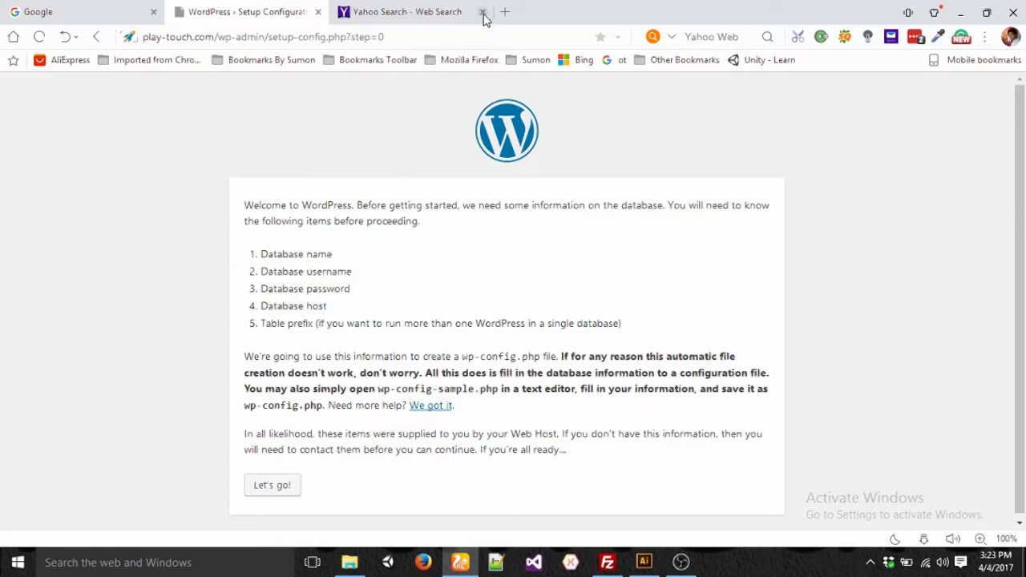
click(432, 11)
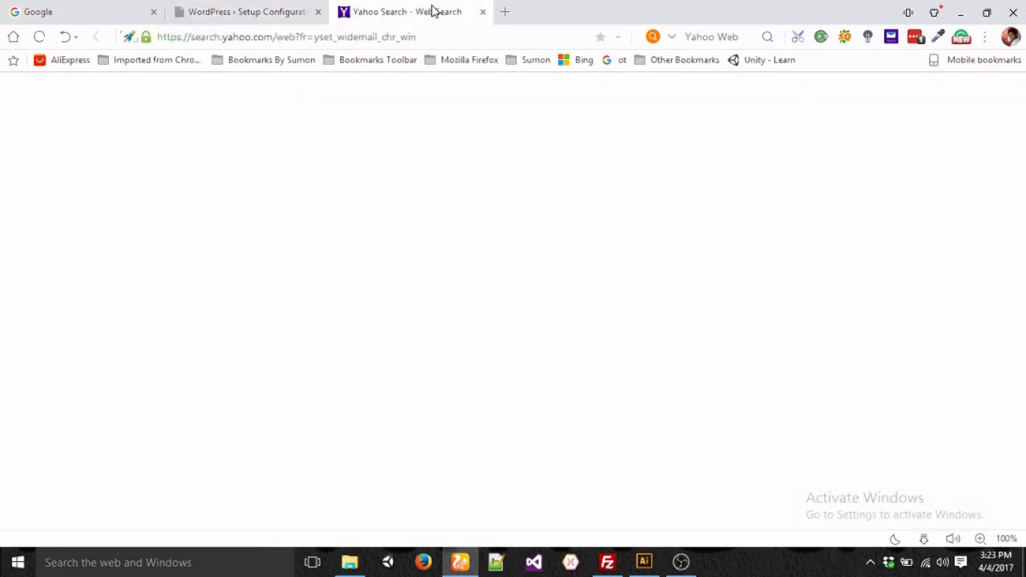
click(453, 35)
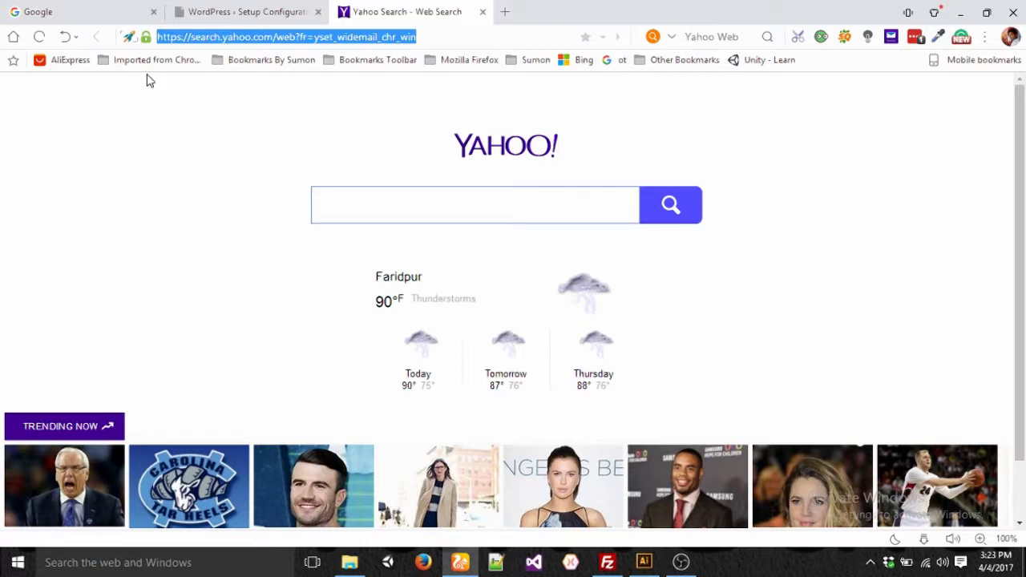
text(cpanel.sbrfive.com)
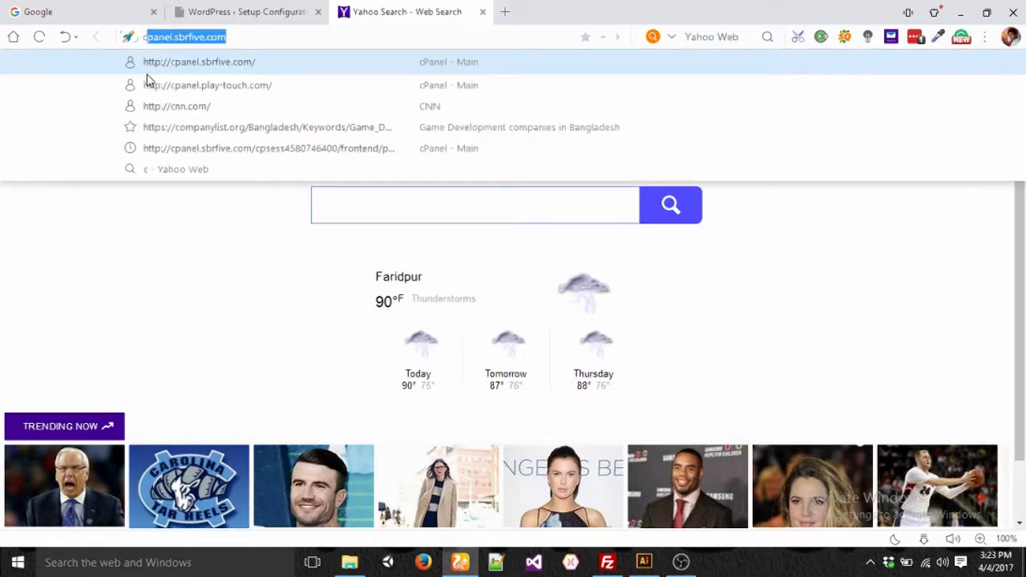
key(End)
key(BackSpace)
key(BackSpace)
key(BackSpace)
key(BackSpace)
key(BackSpace)
key(BackSpace)
key(BackSpace)
key(BackSpace)
key(BackSpace)
key(BackSpace)
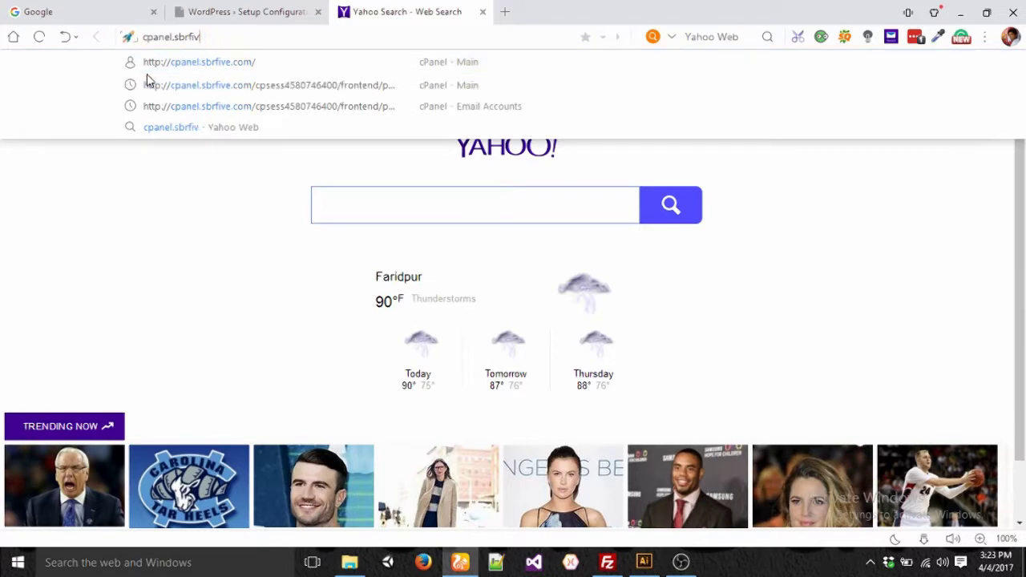
key(BackSpace)
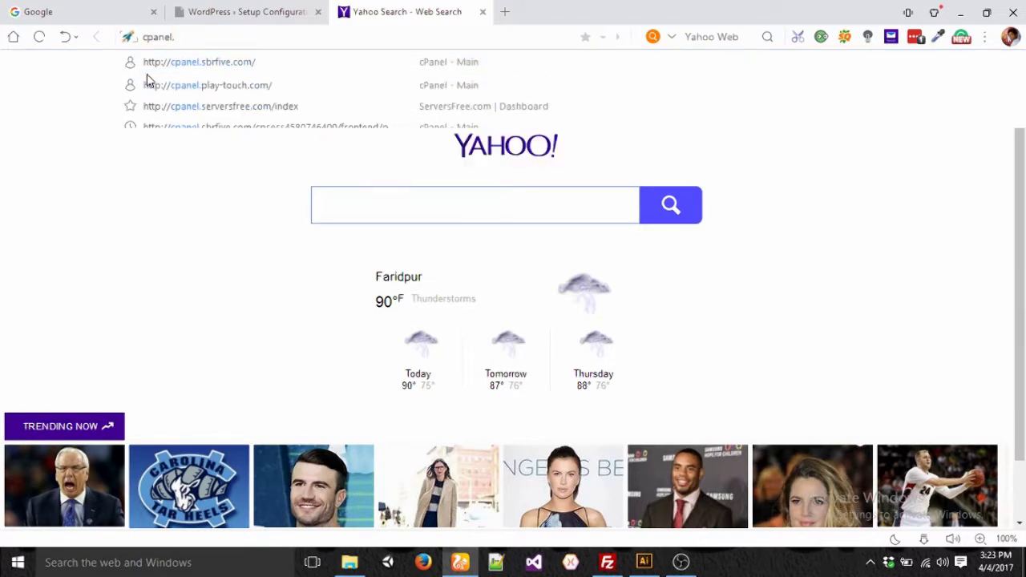
text(pl)
key(Return)
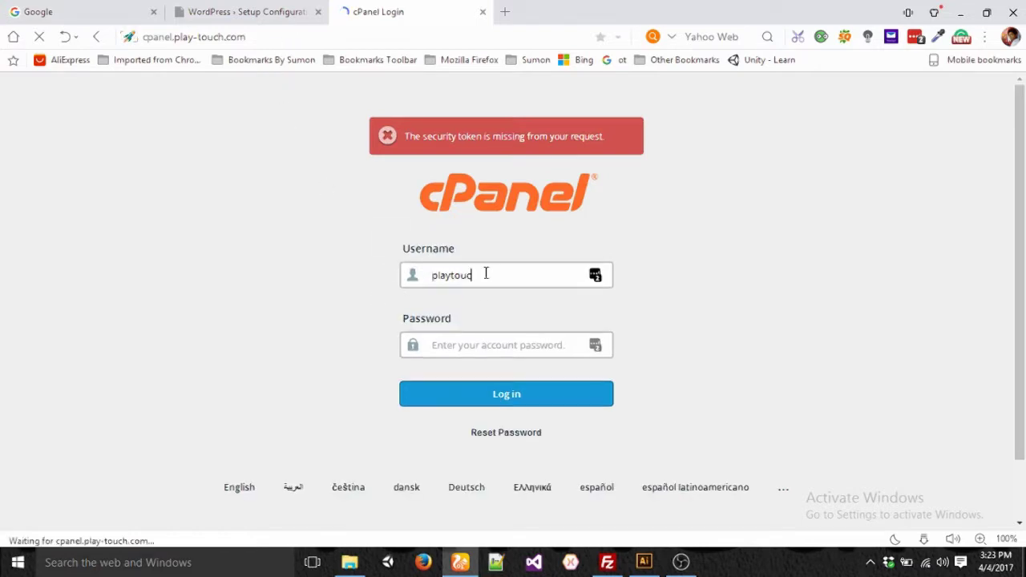
Log in to cPanel using the saved play-touch account and save the password.
click(471, 346)
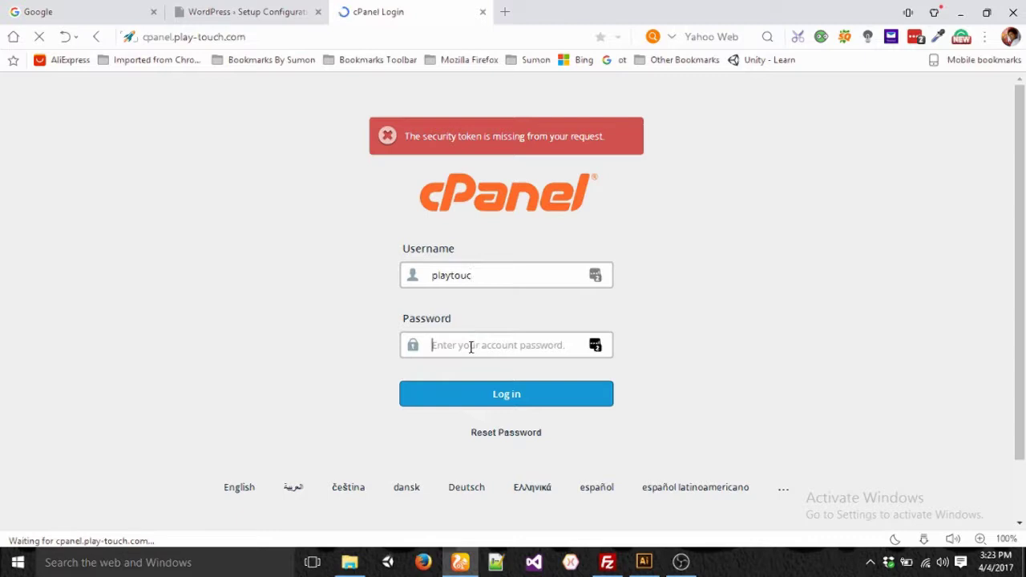
click(596, 345)
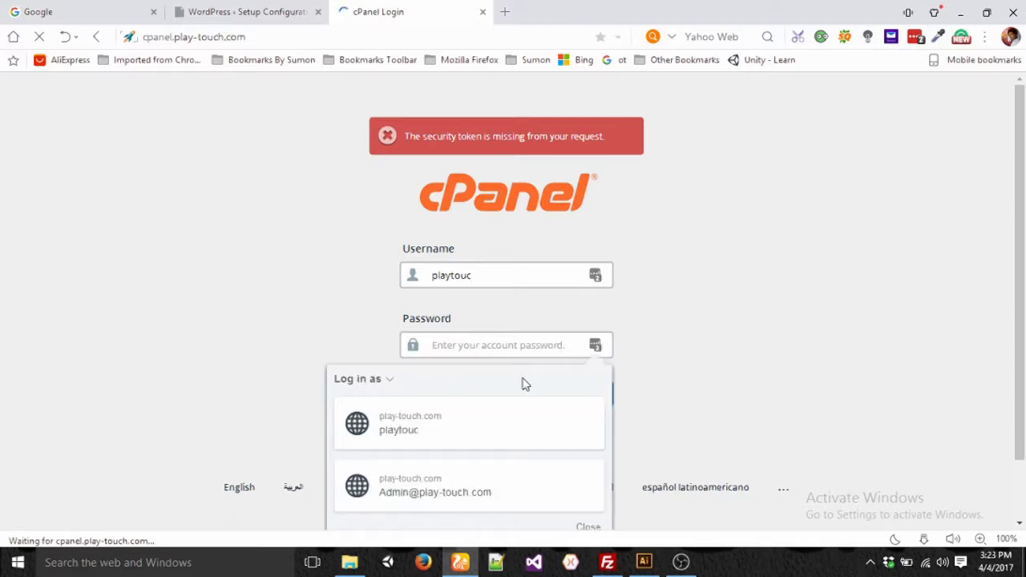
click(449, 435)
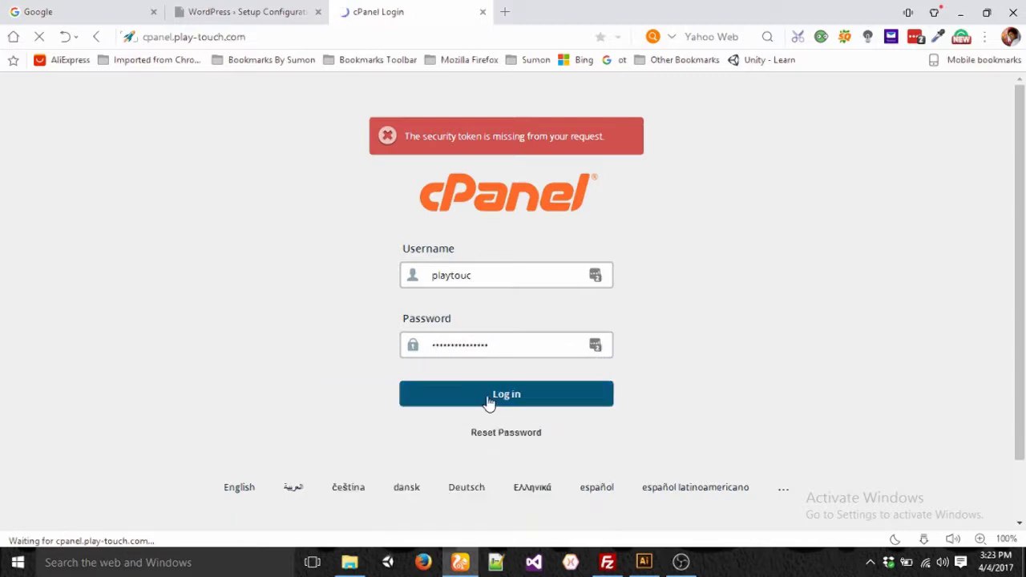
click(488, 400)
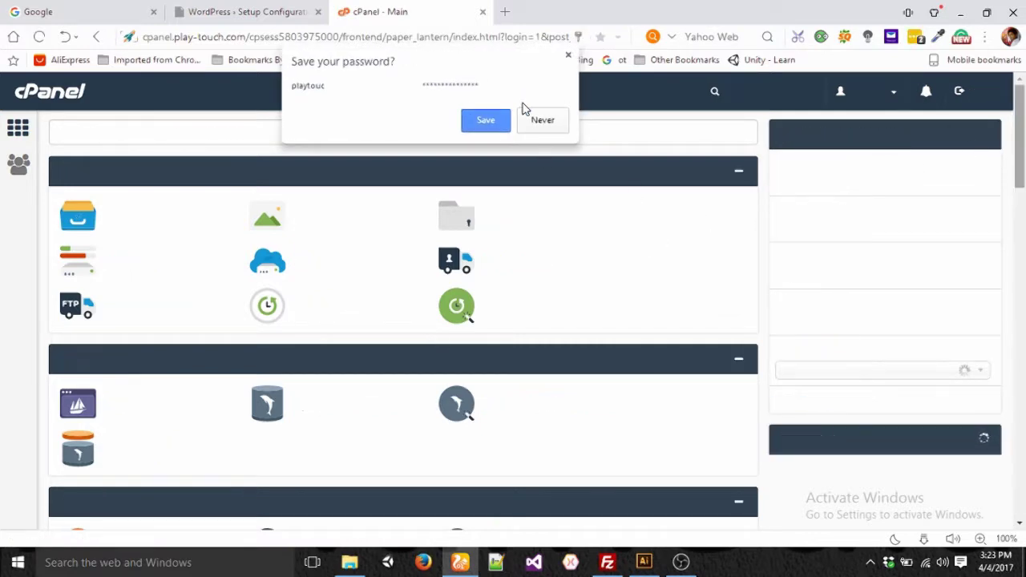
click(485, 119)
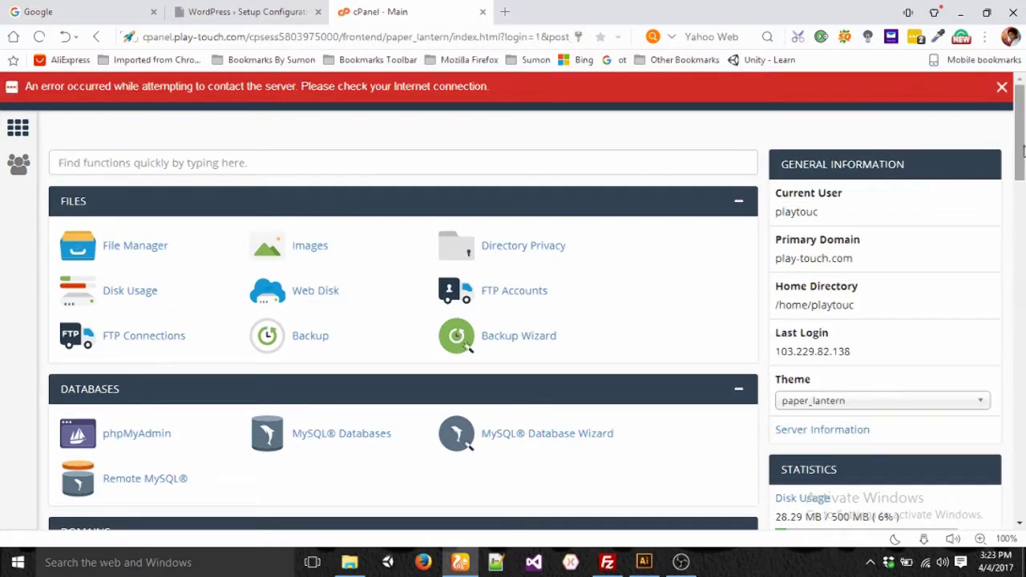
Dismiss the connection error banner and open MySQL® Databases under the Databases section.
click(1002, 87)
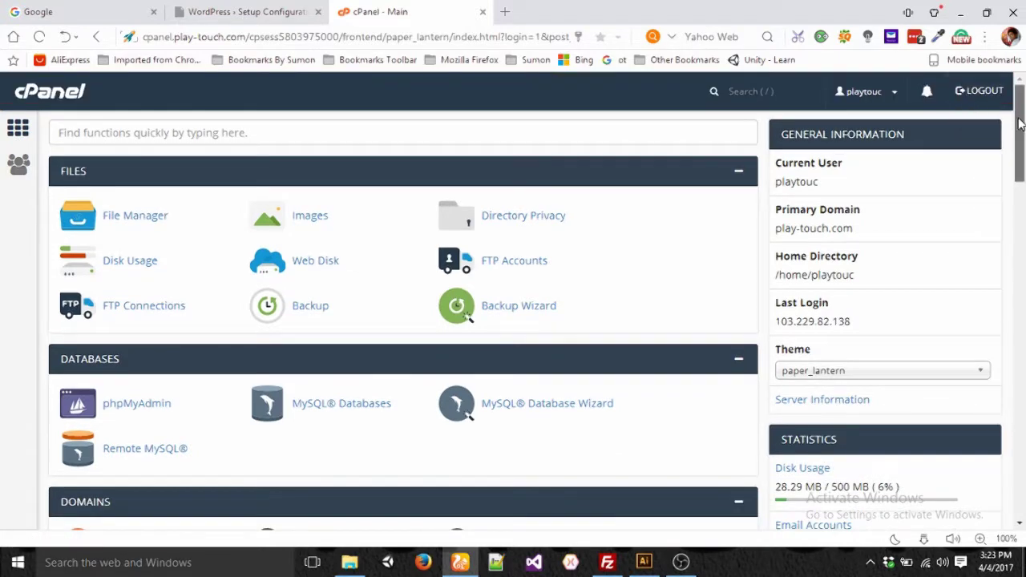
scroll(1021, 172, down, 3)
drag(1024, 173, 1022, 125)
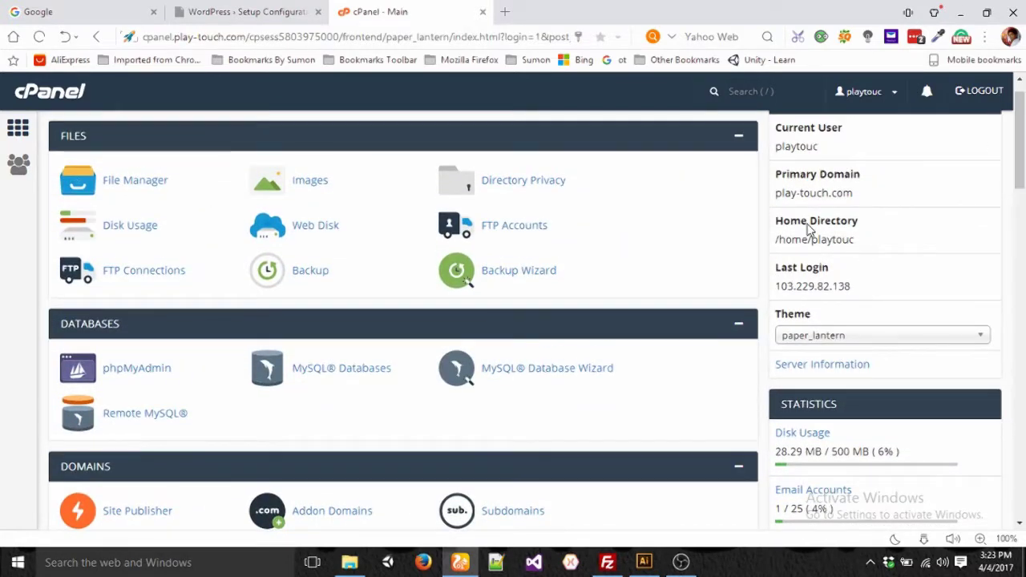
scroll(190, 411, down, 1)
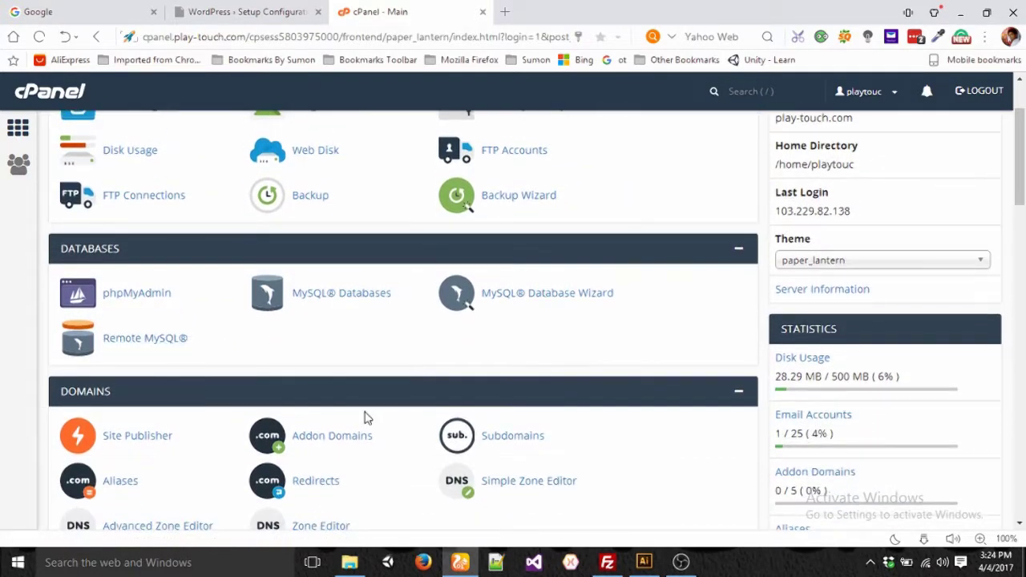
scroll(377, 405, down, 1)
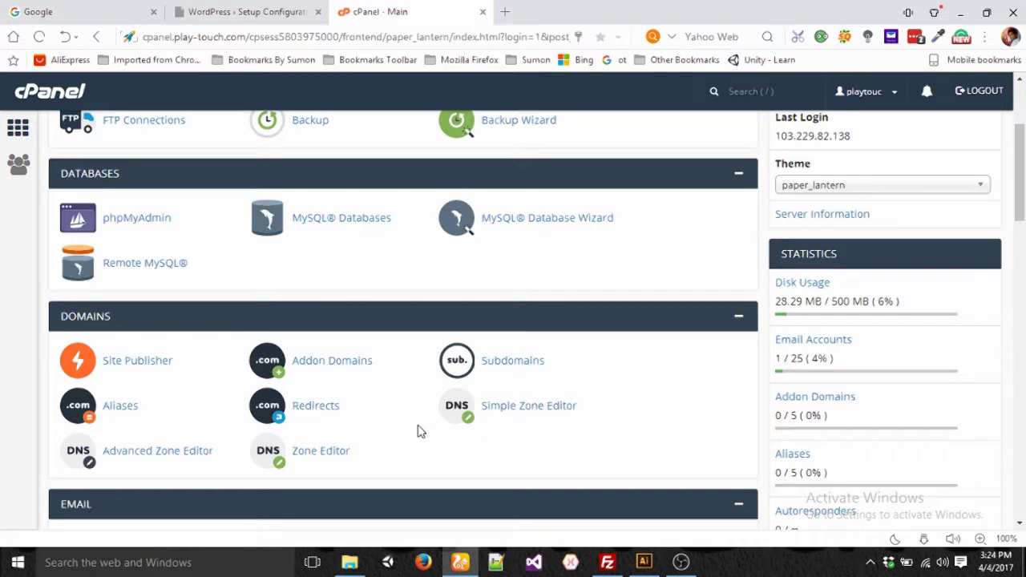
scroll(409, 418, down, 1)
scroll(401, 417, down, 1)
scroll(276, 357, down, 2)
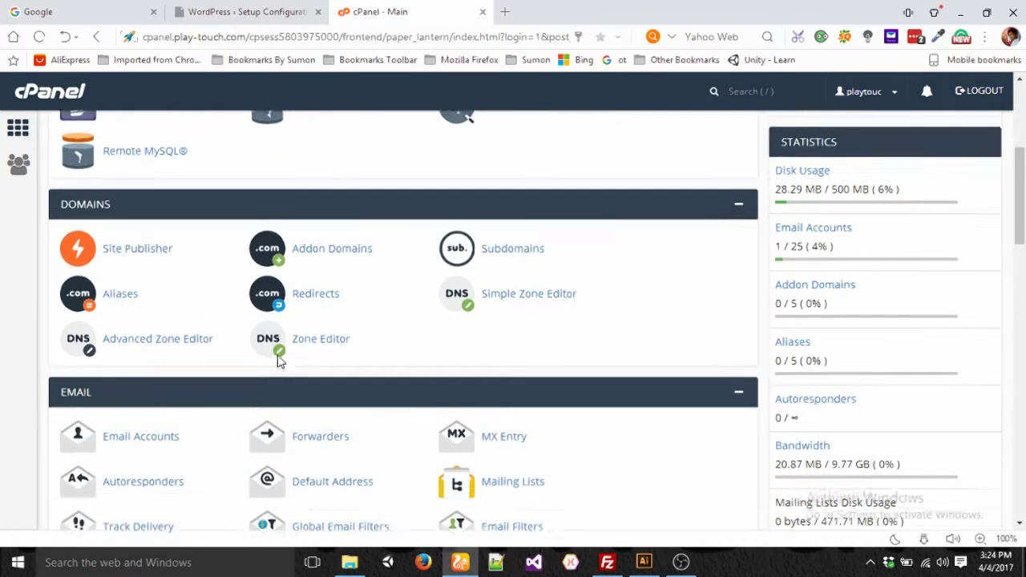
scroll(280, 372, up, 5)
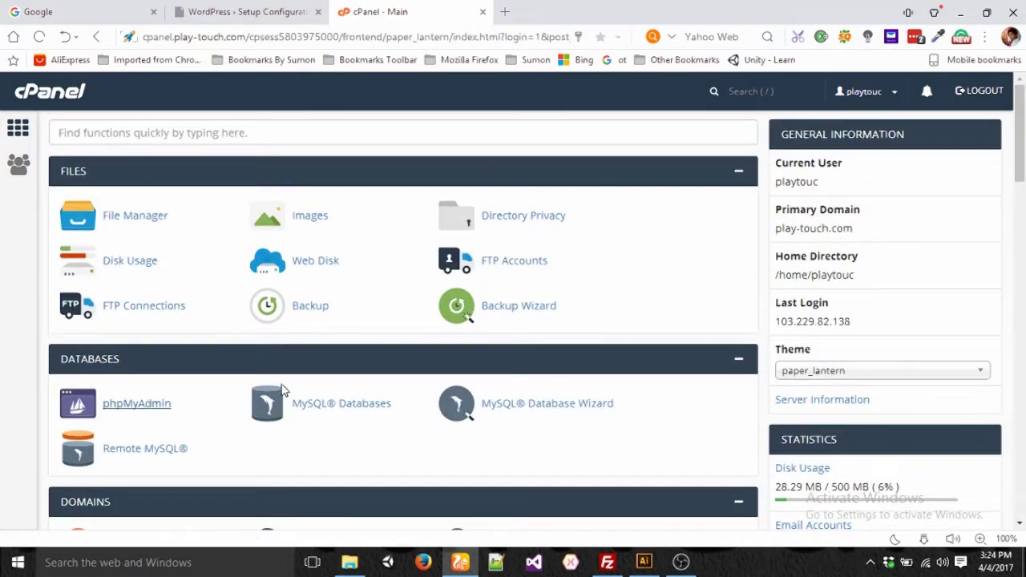
click(340, 410)
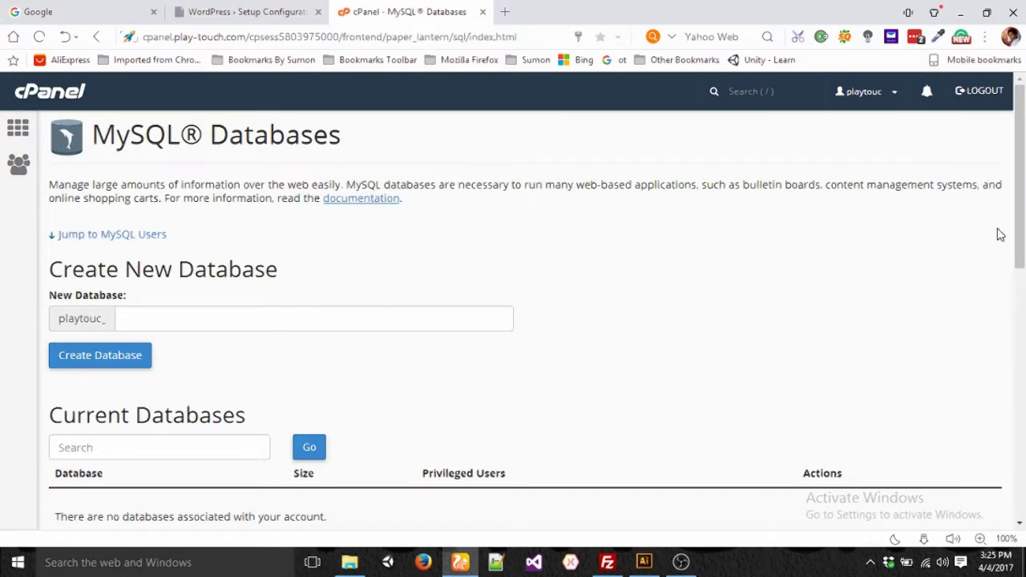
Look over the MySQL Databases page and put the cursor in the New Database name field.
scroll(1022, 210, down, 2)
drag(1023, 209, 1022, 417)
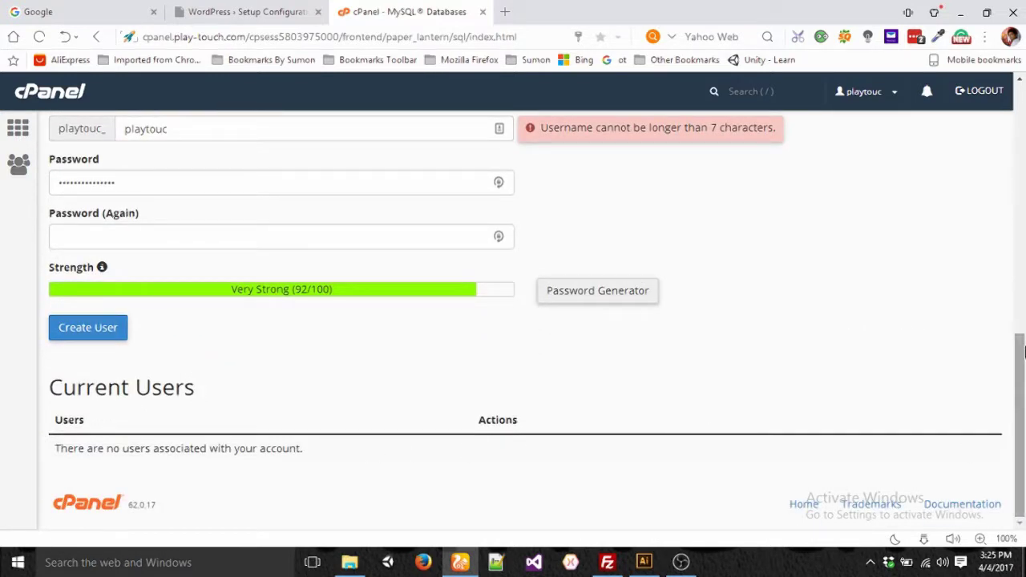
drag(1023, 373, 1023, 174)
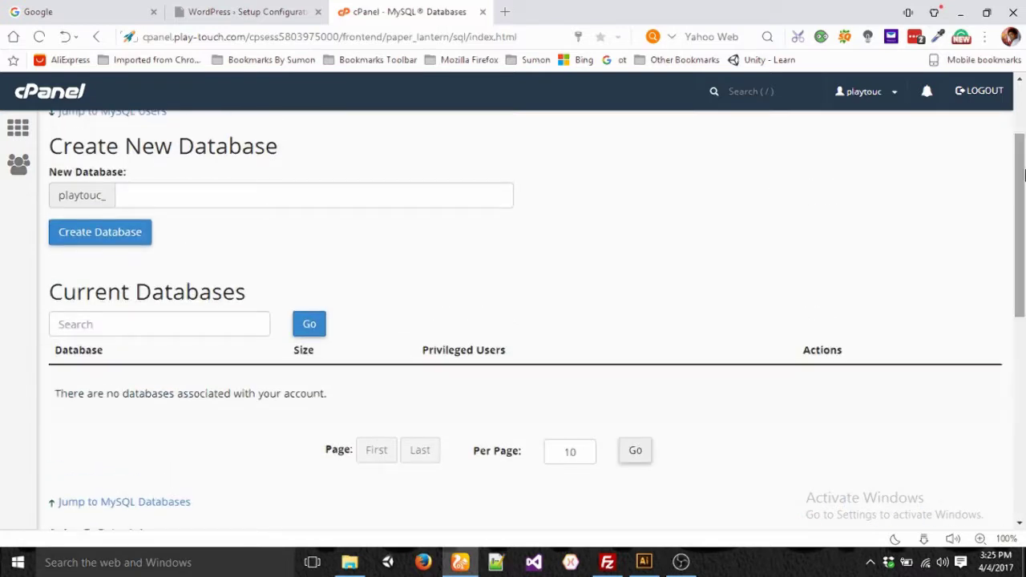
drag(1023, 222, 1023, 156)
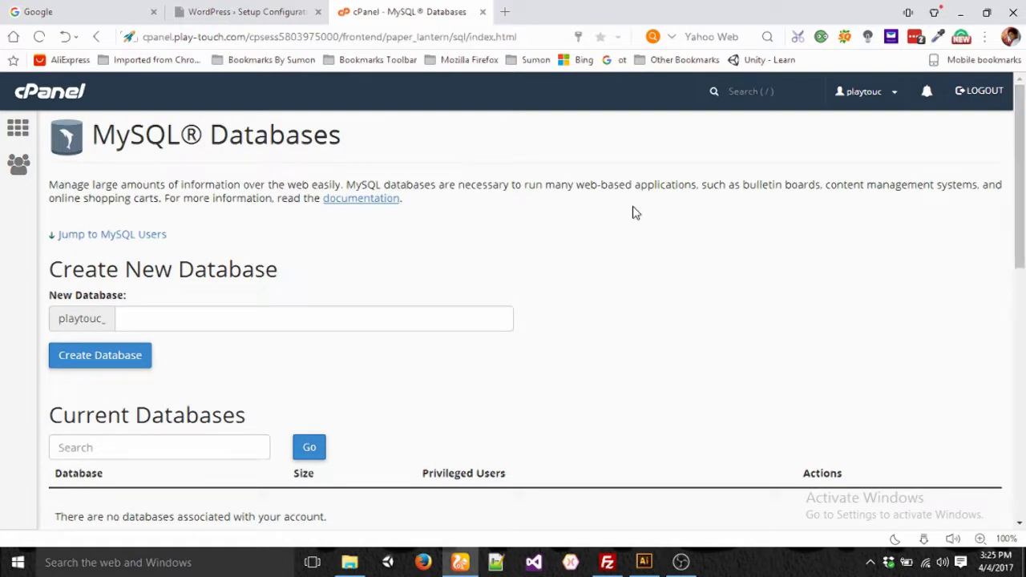
click(182, 326)
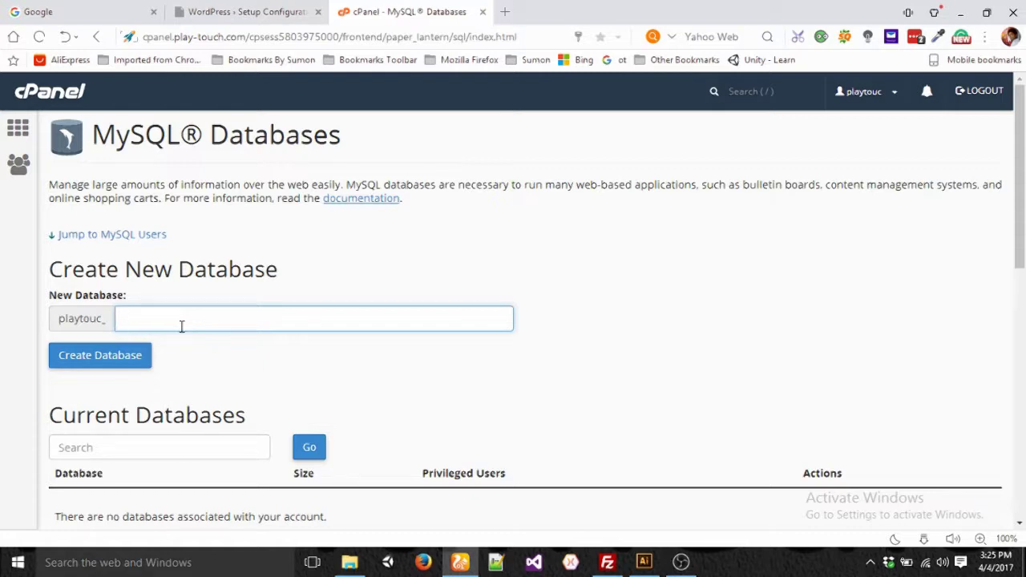
Enter 'wordpress' as the name and create the database playtouc_wordpress.
text(wordpress)
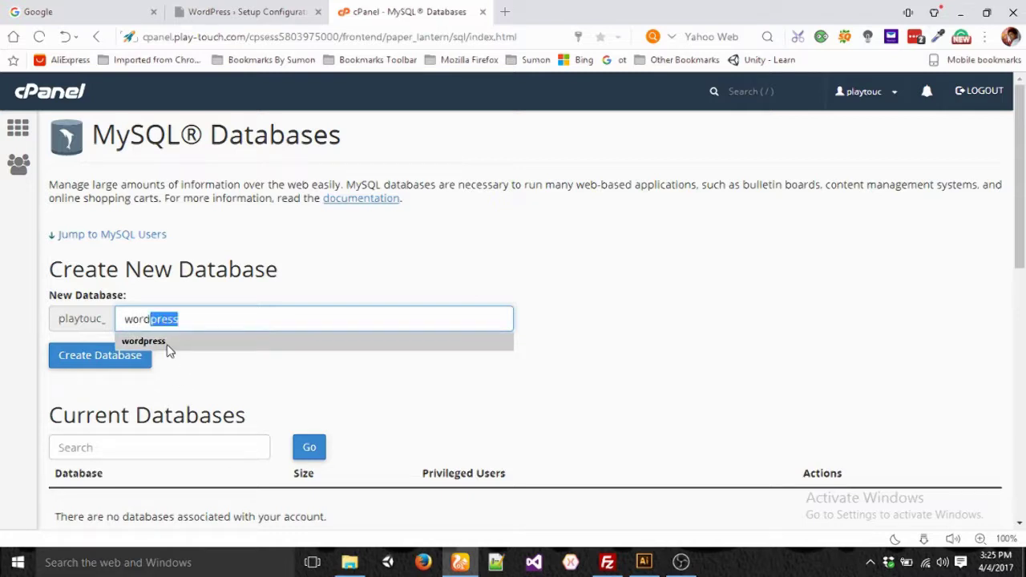
click(167, 343)
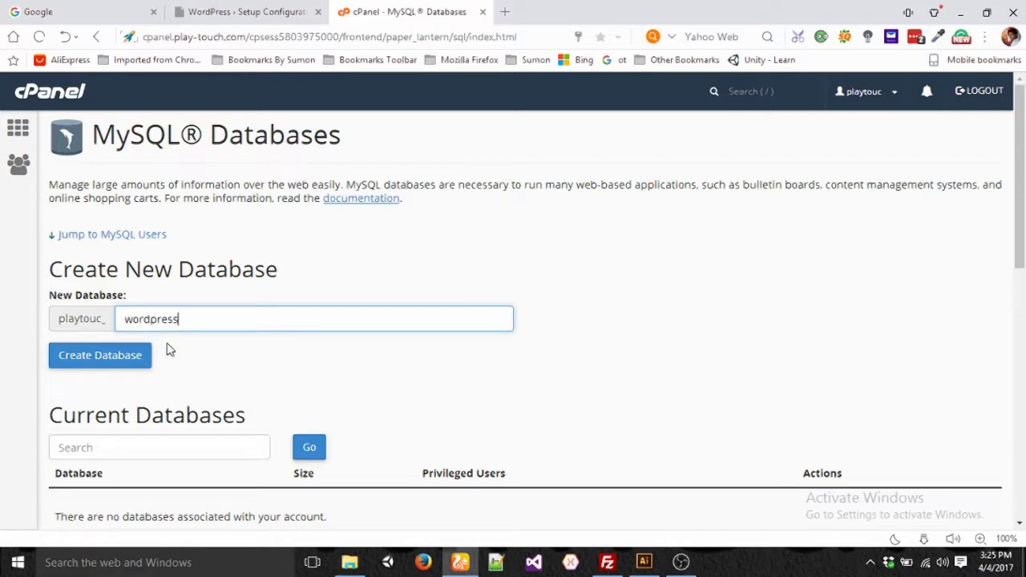
click(208, 317)
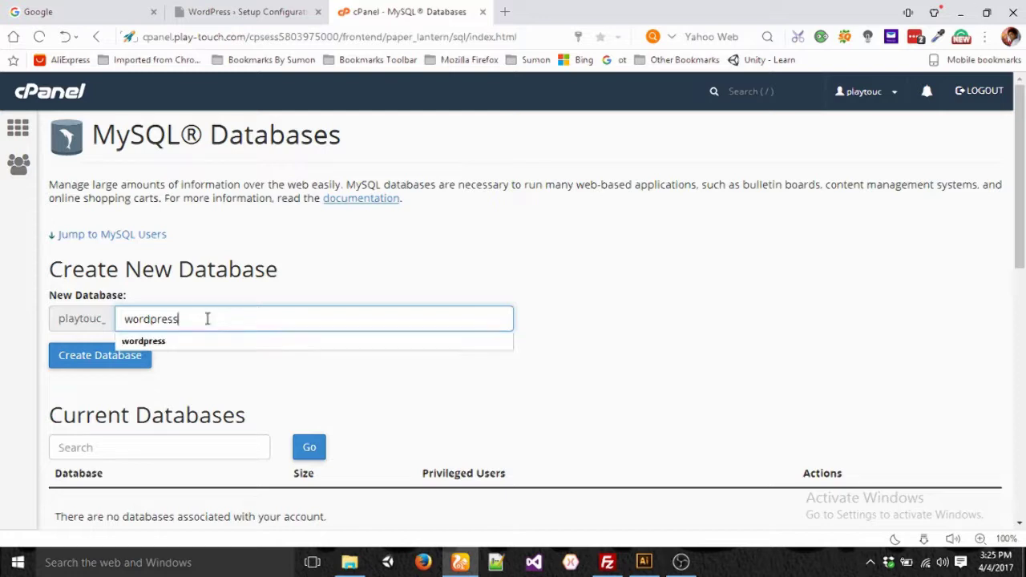
click(587, 339)
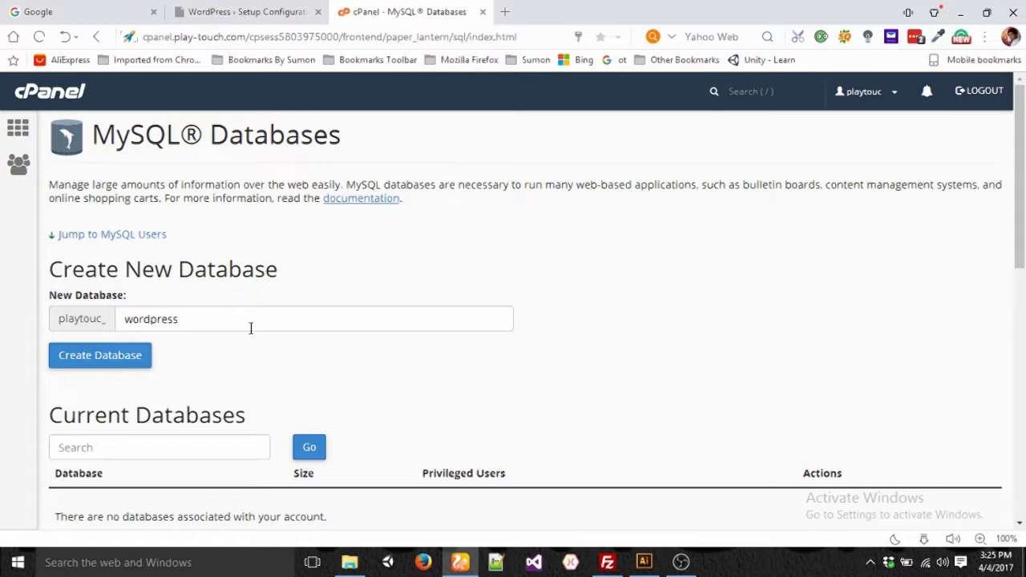
click(100, 362)
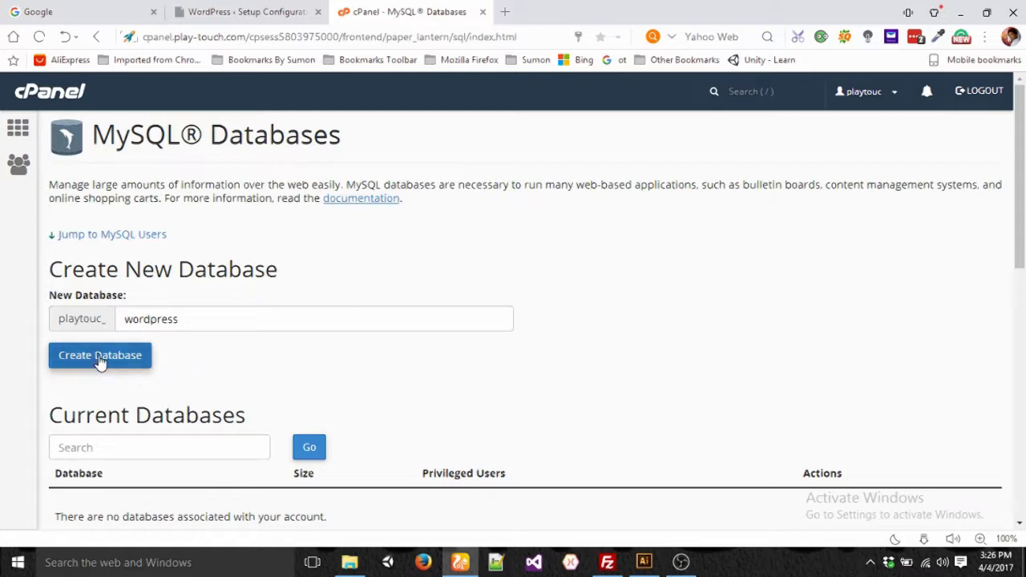
click(193, 319)
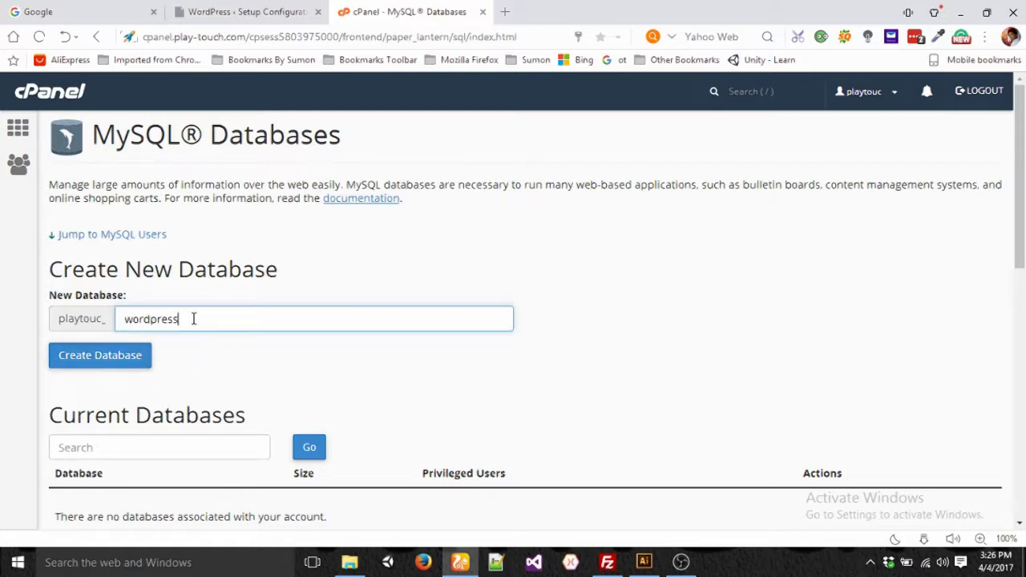
click(81, 355)
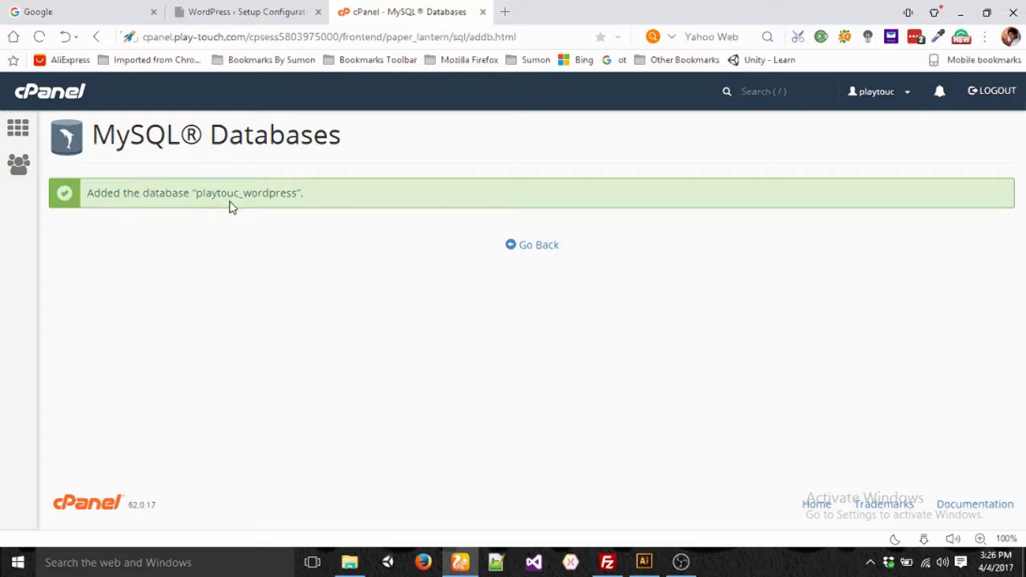
Highlight the new database name playtouc_wordpress, then go back to MySQL Databases.
drag(197, 194, 295, 193)
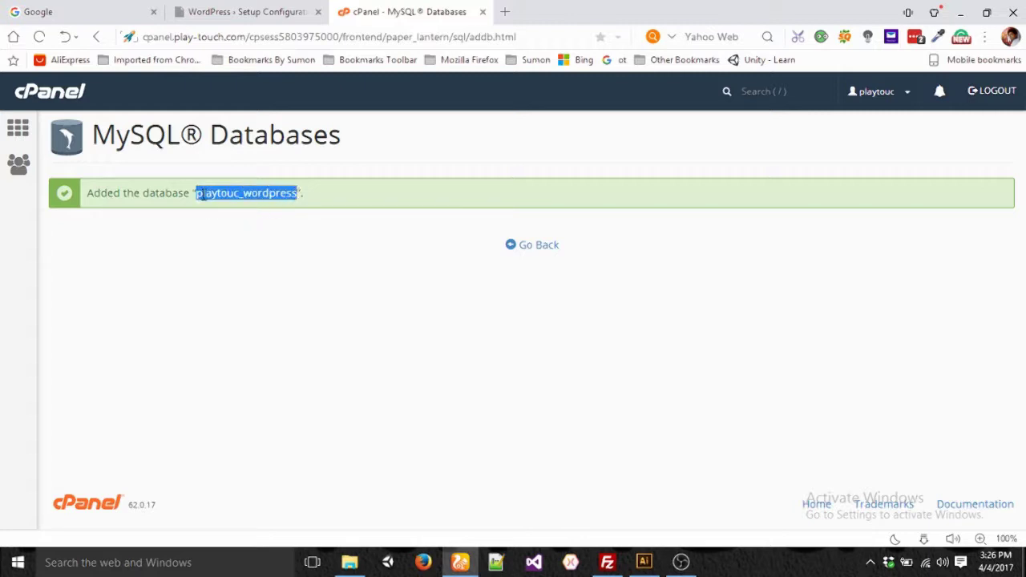
click(221, 193)
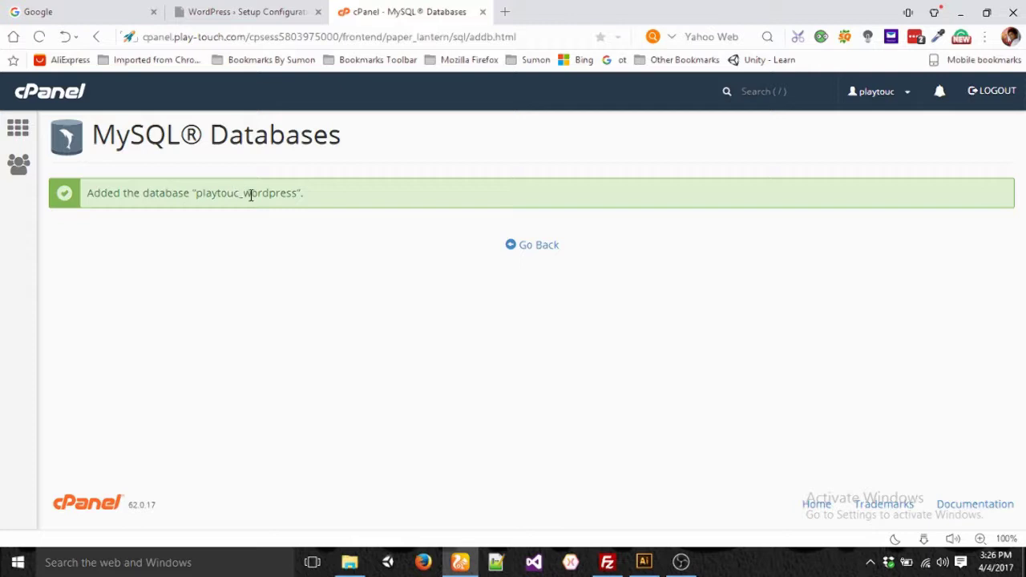
drag(297, 193, 196, 197)
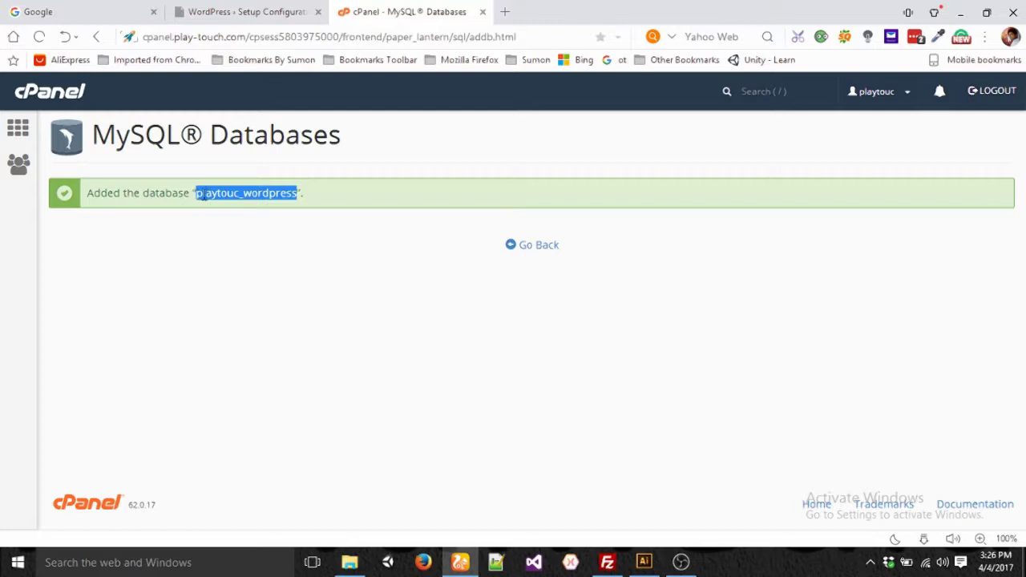
click(535, 244)
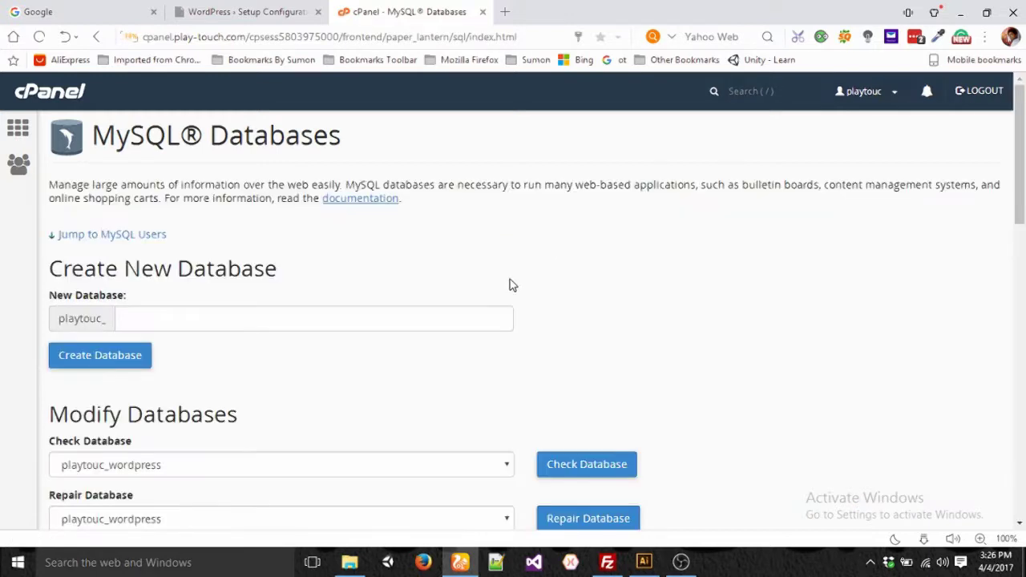
Scroll past Current Databases to MySQL Users and select the prefilled Username text.
scroll(510, 284, down, 2)
scroll(139, 387, down, 2)
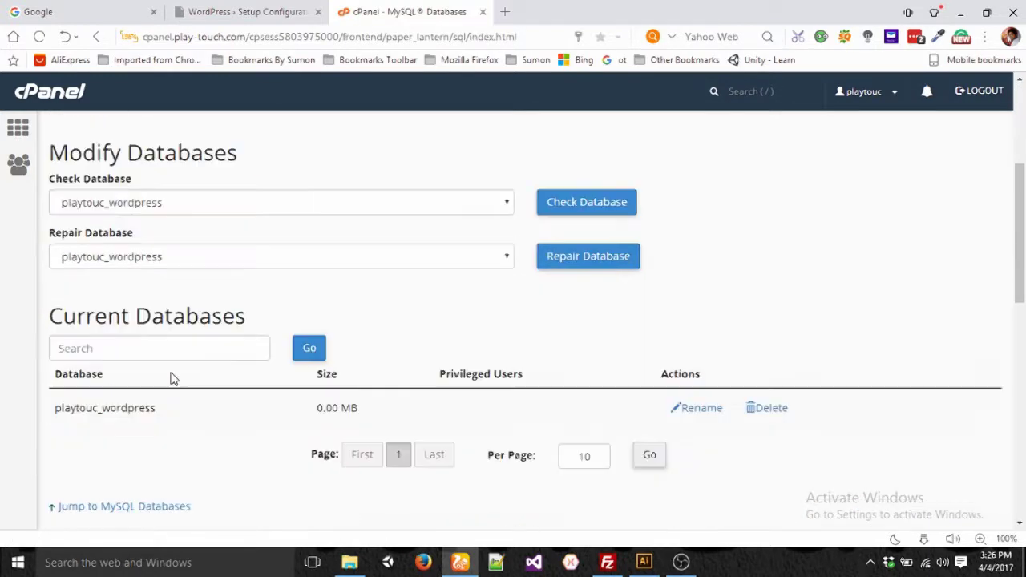
scroll(222, 331, up, 2)
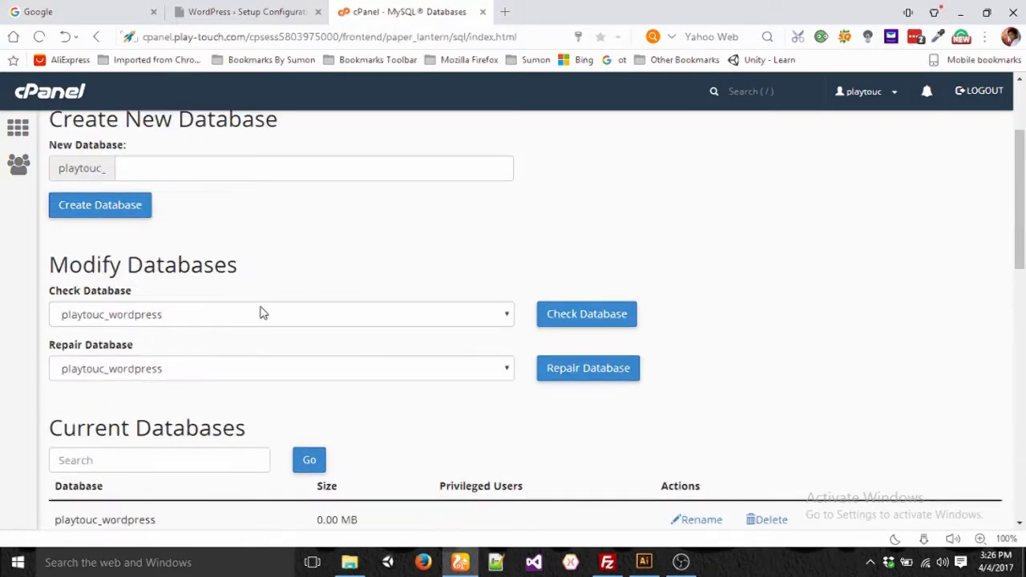
scroll(250, 389, down, 3)
scroll(264, 441, down, 7)
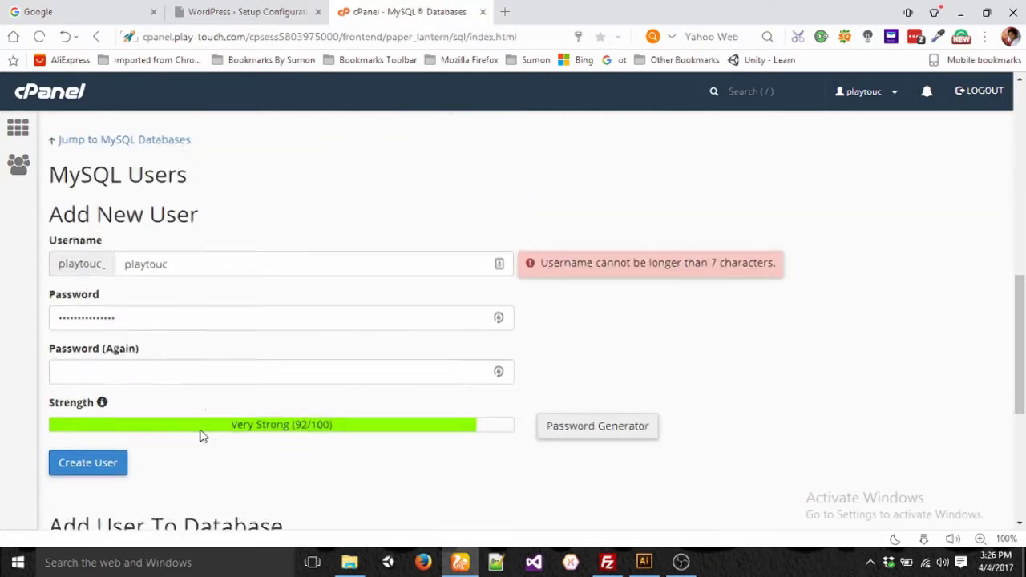
scroll(264, 443, up, 6)
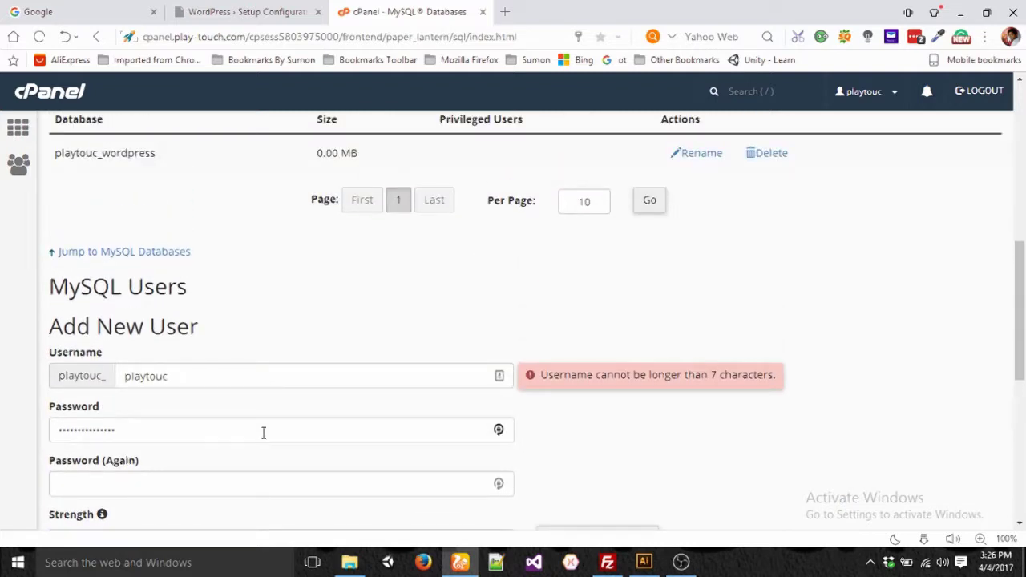
scroll(263, 433, up, 2)
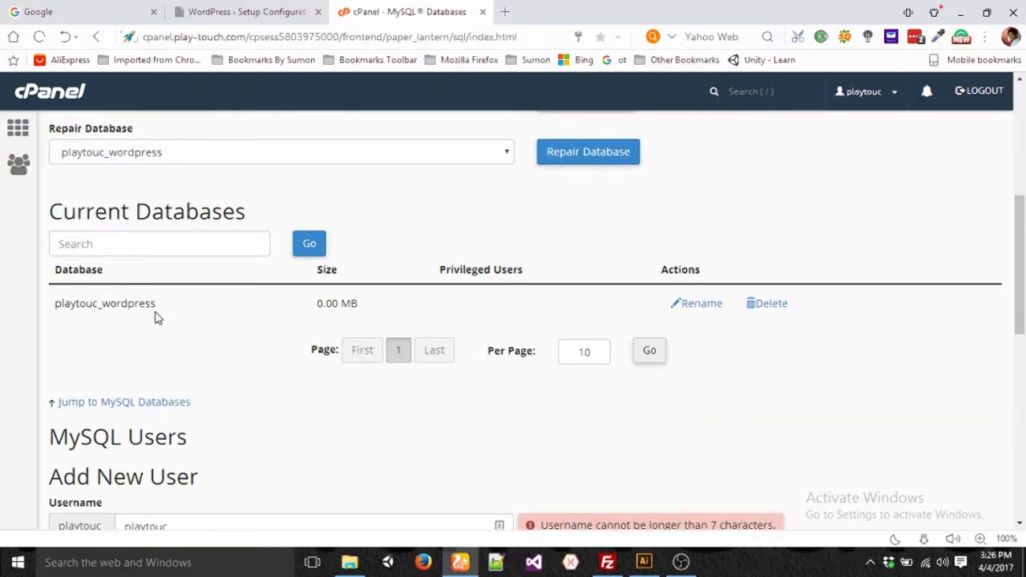
drag(53, 306, 184, 308)
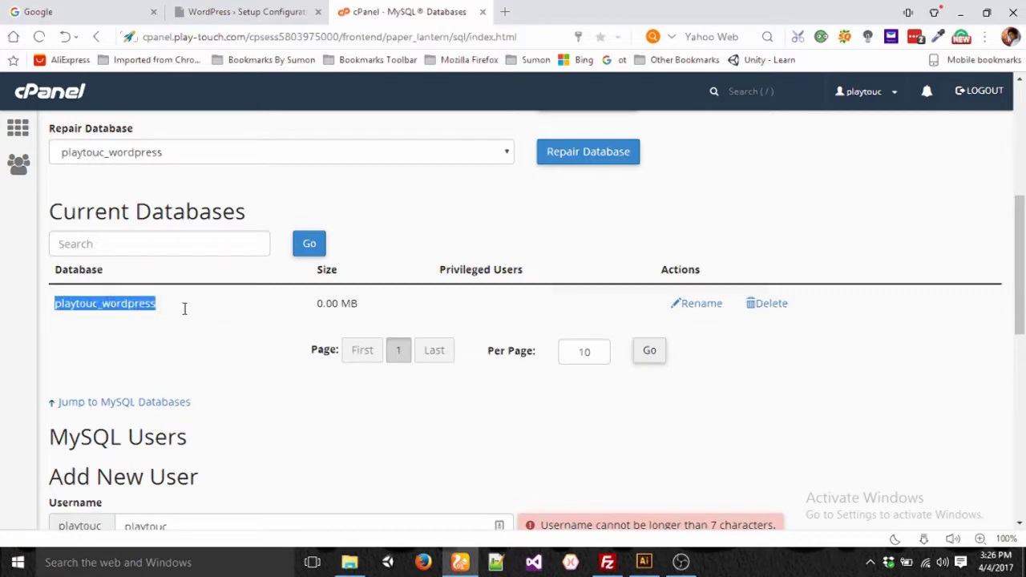
click(198, 315)
scroll(260, 345, down, 2)
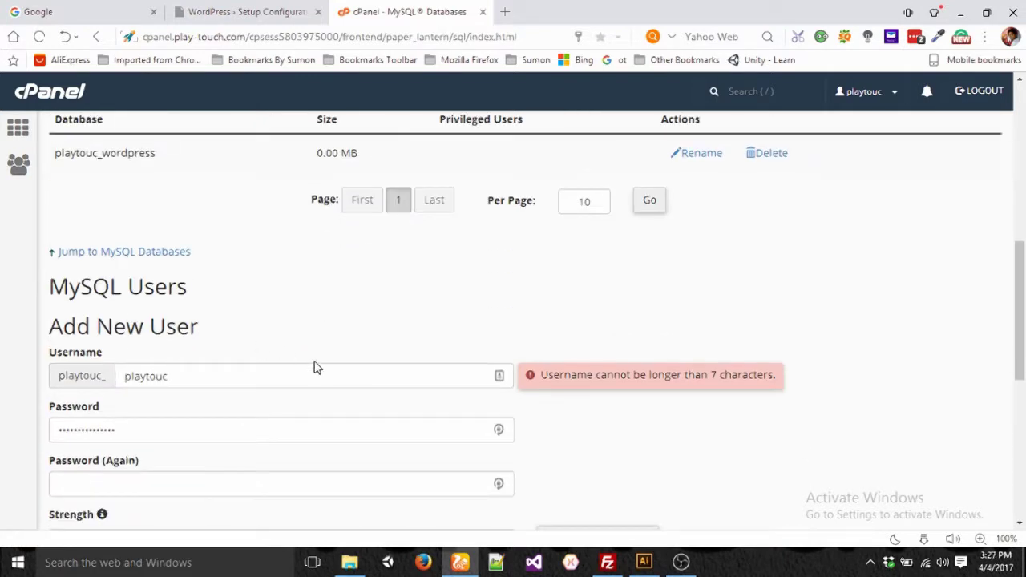
scroll(175, 381, down, 2)
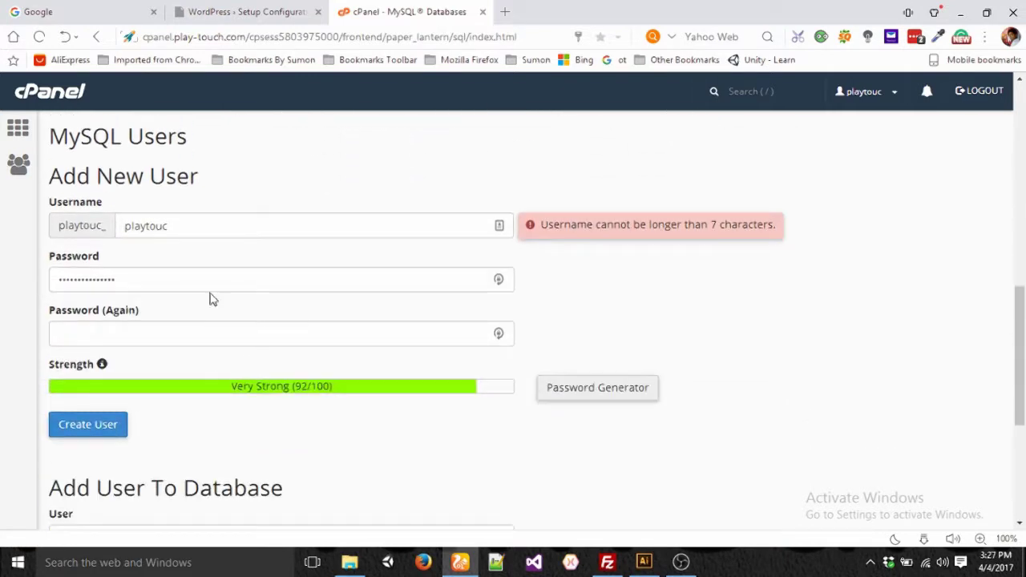
drag(204, 225, 2, 228)
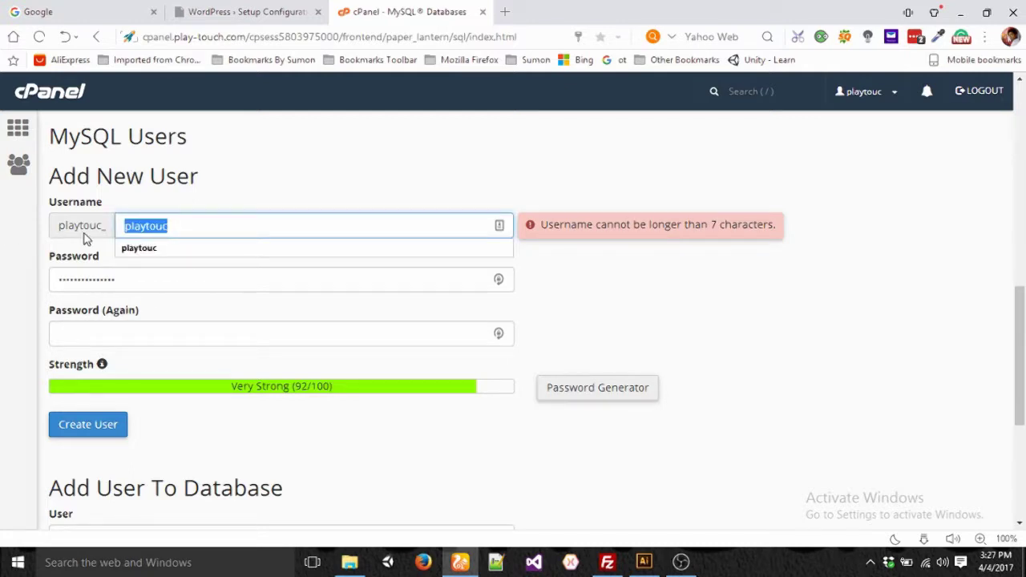
Replace the prefilled username with a shorter one the form accepts.
key(BackSpace)
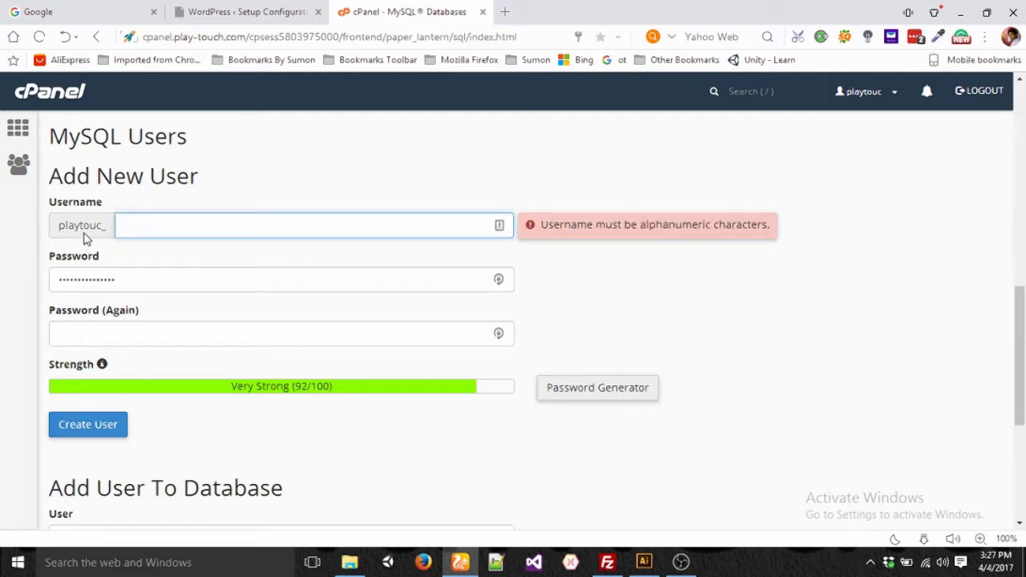
text(sumon)
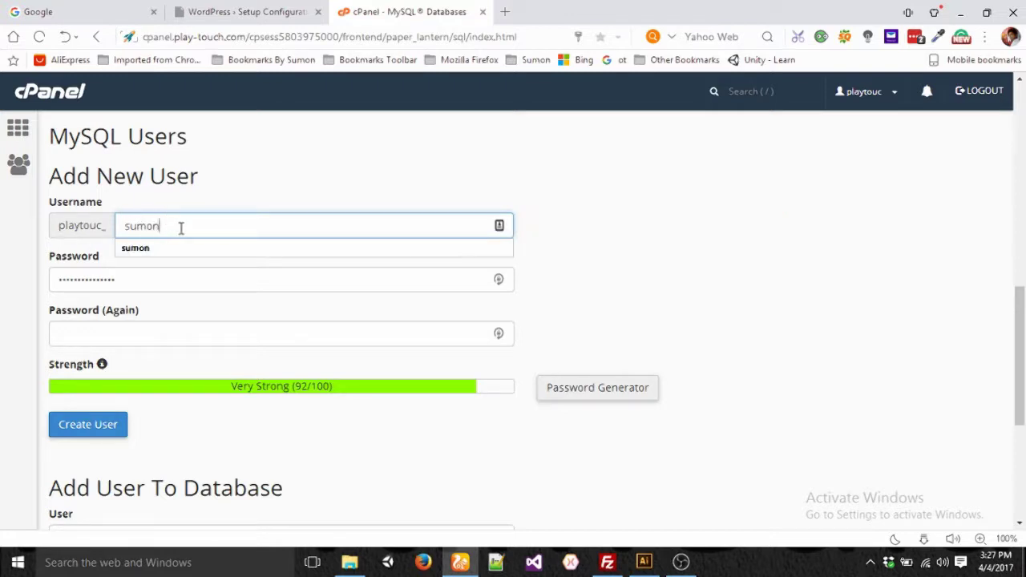
click(161, 248)
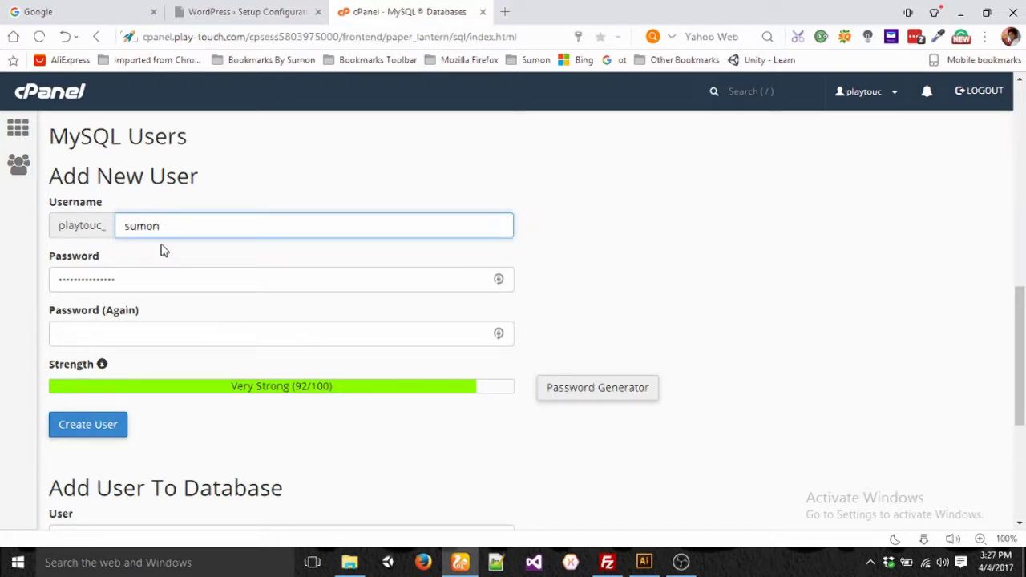
Enter a new Strong (76/100) password and repeat it in Password (Again).
drag(163, 283, 2, 283)
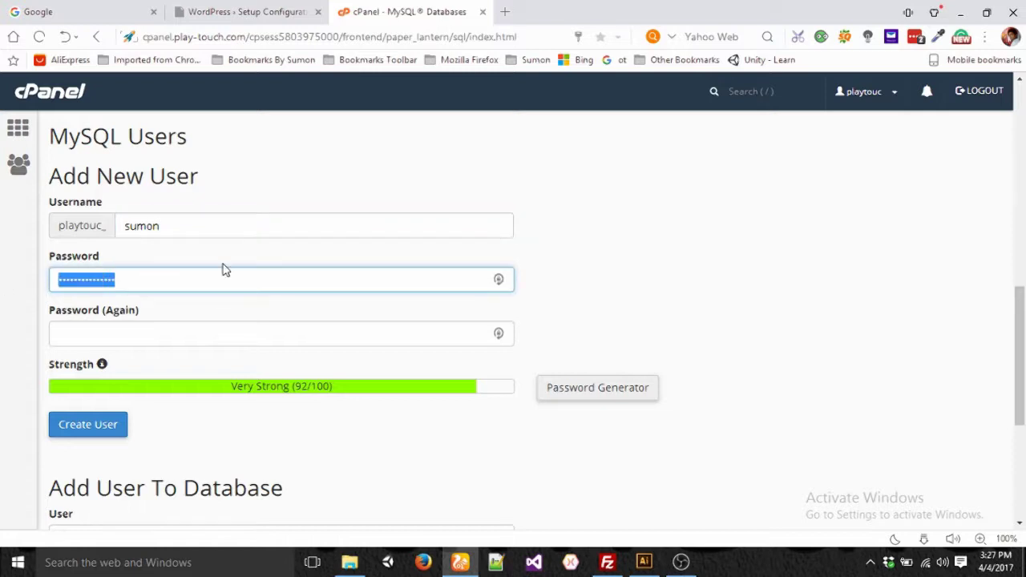
key(BackSpace)
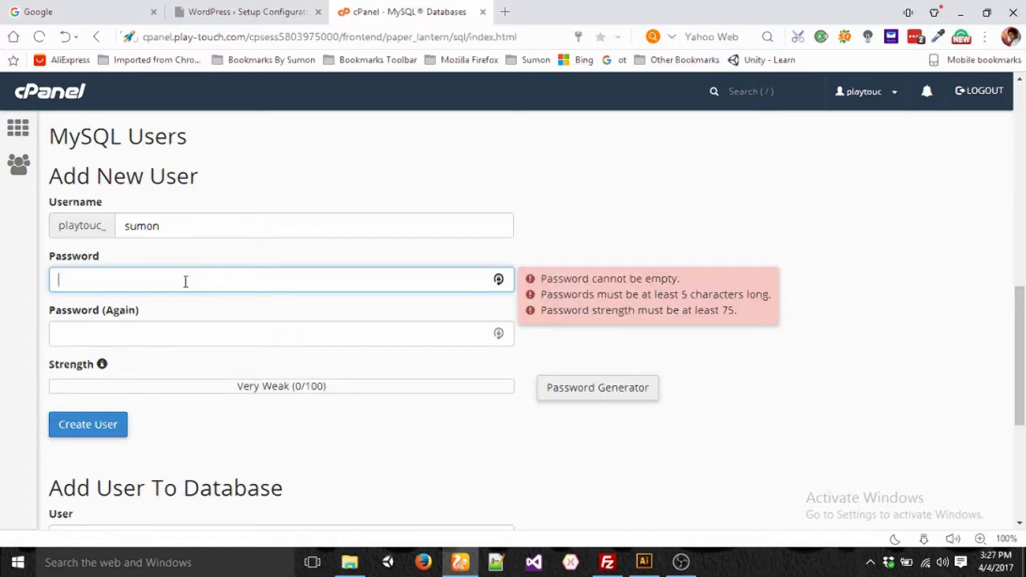
key(ctrl+v)
key(ctrl+a)
key(BackSpace)
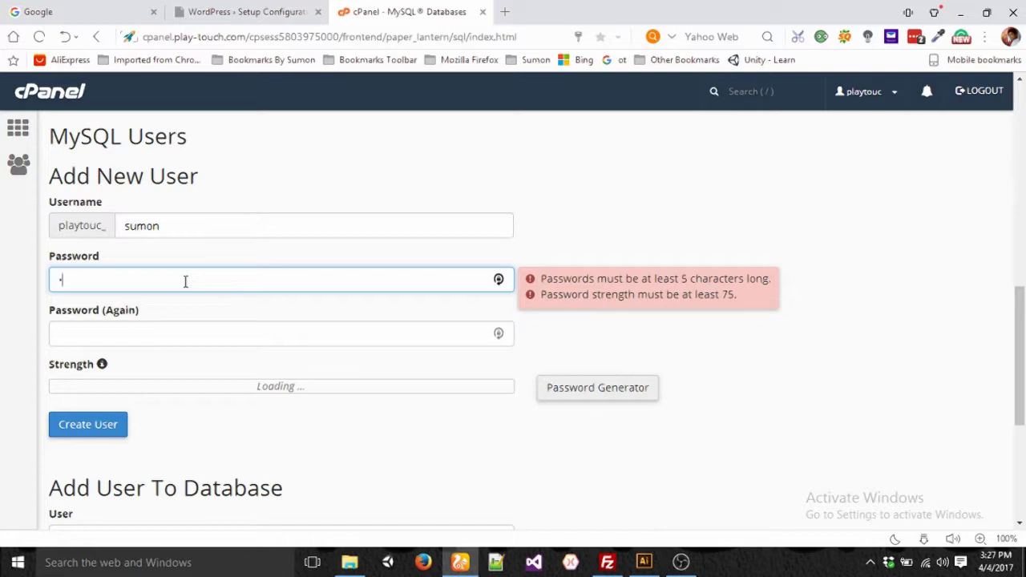
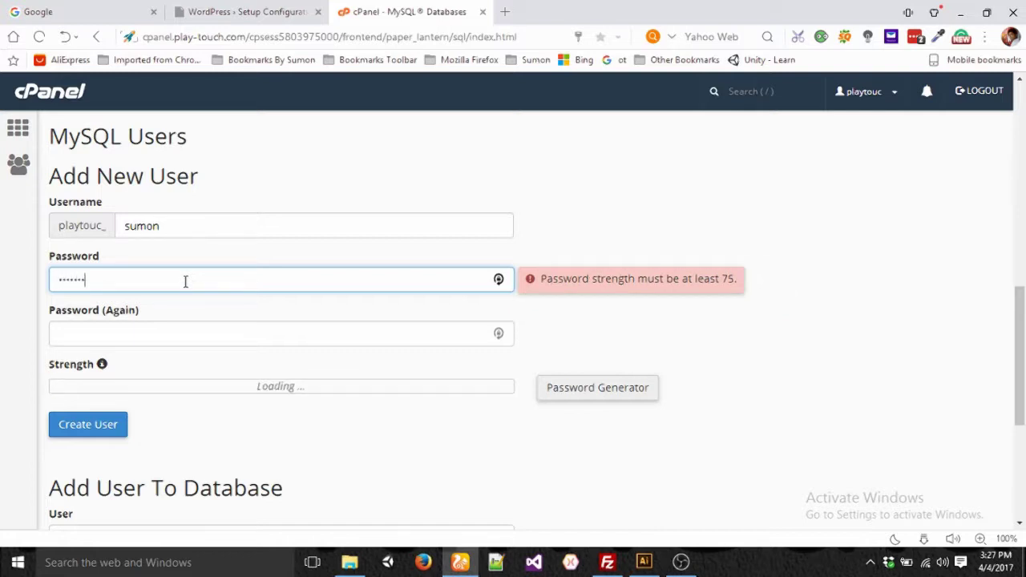
click(142, 341)
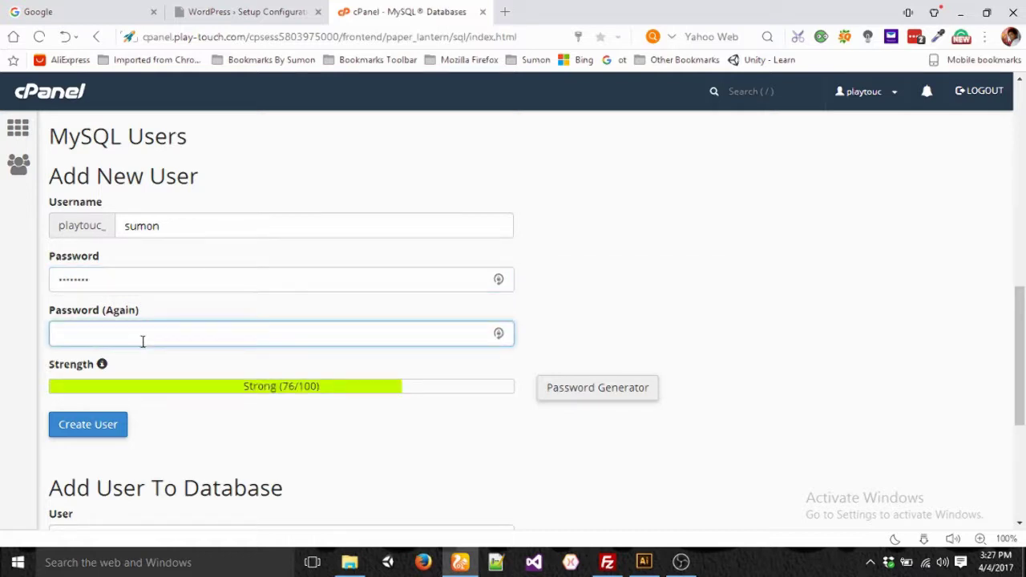
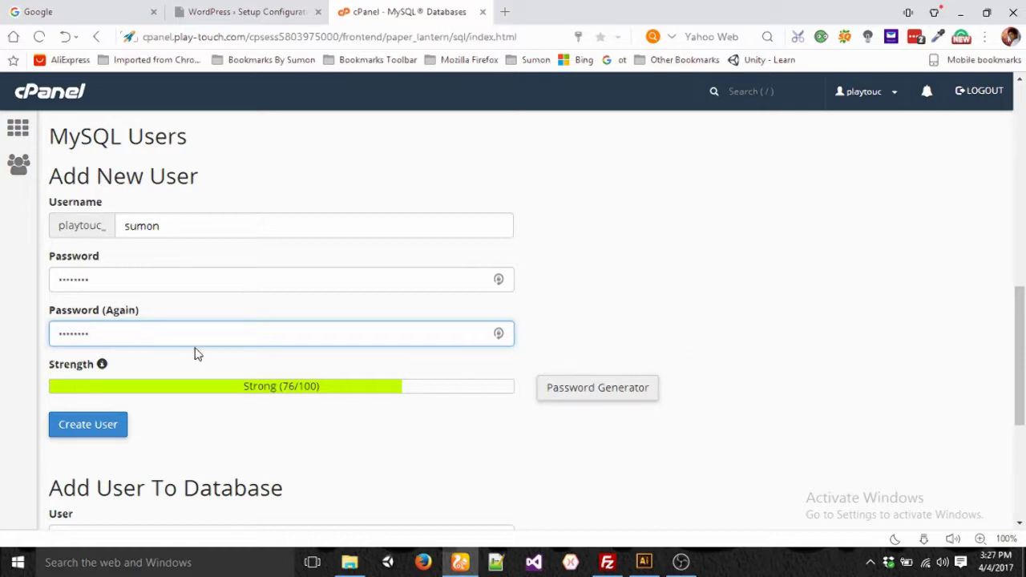
scroll(185, 346, down, 1)
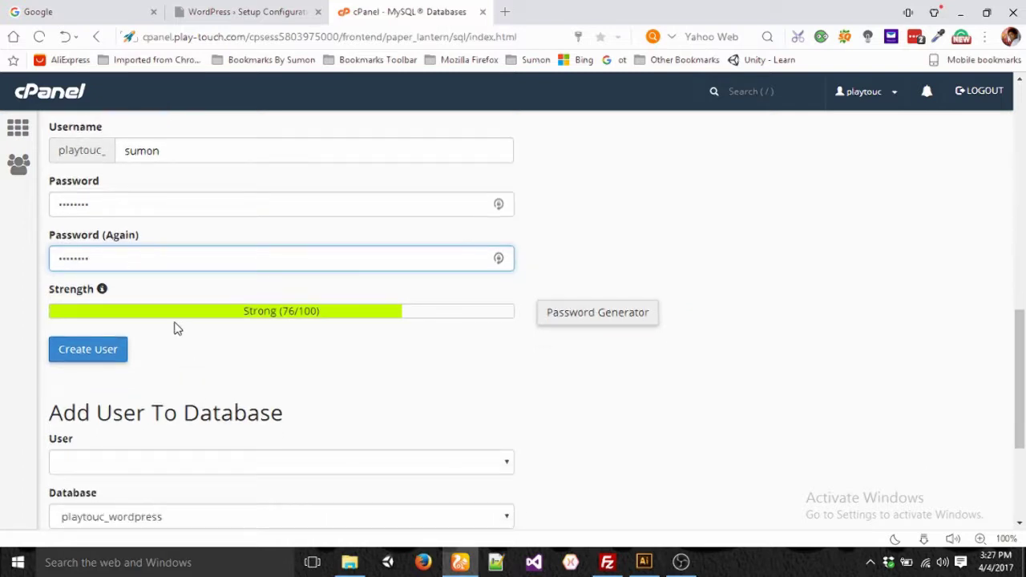
scroll(216, 341, up, 2)
scroll(152, 376, down, 1)
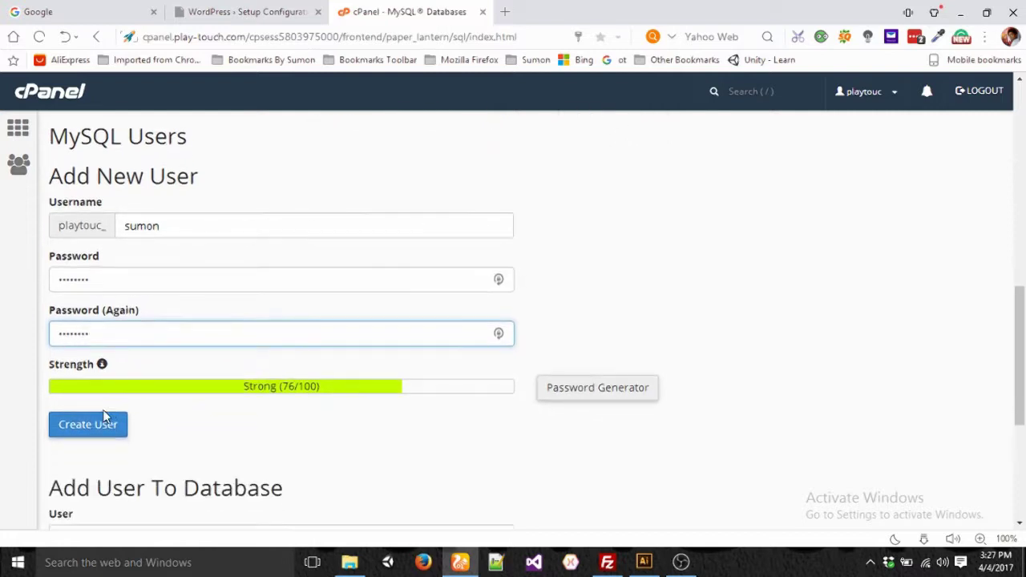
Create the MySQL user, save its password in the browser and LastPass, and return to MySQL Databases.
click(90, 427)
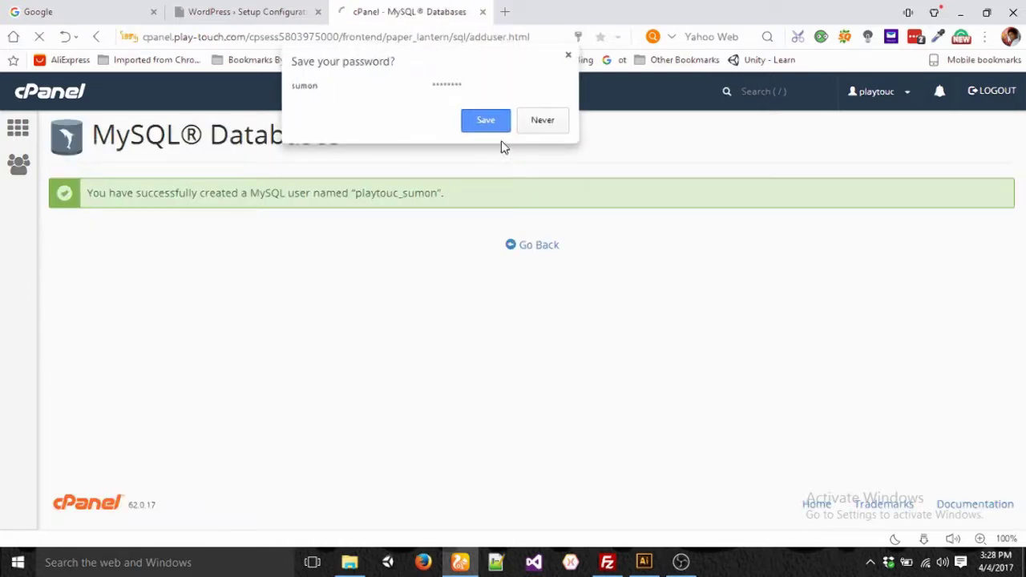
click(493, 125)
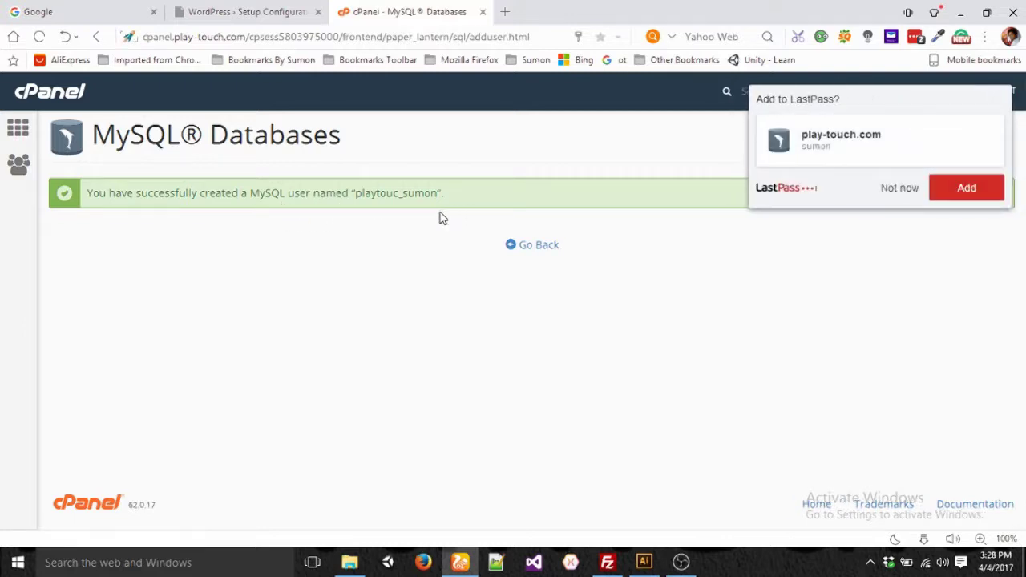
drag(356, 195, 412, 194)
click(946, 191)
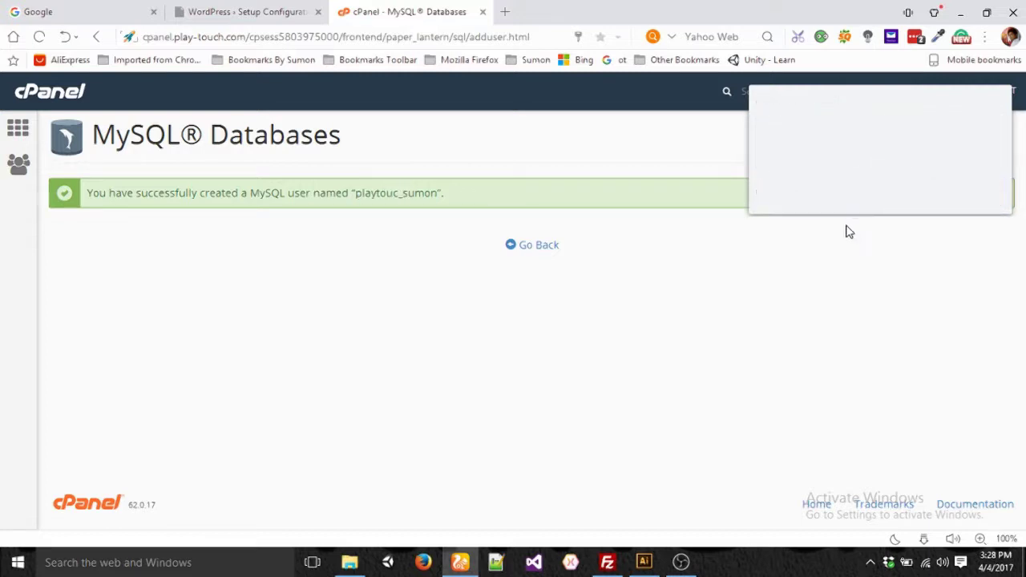
click(539, 247)
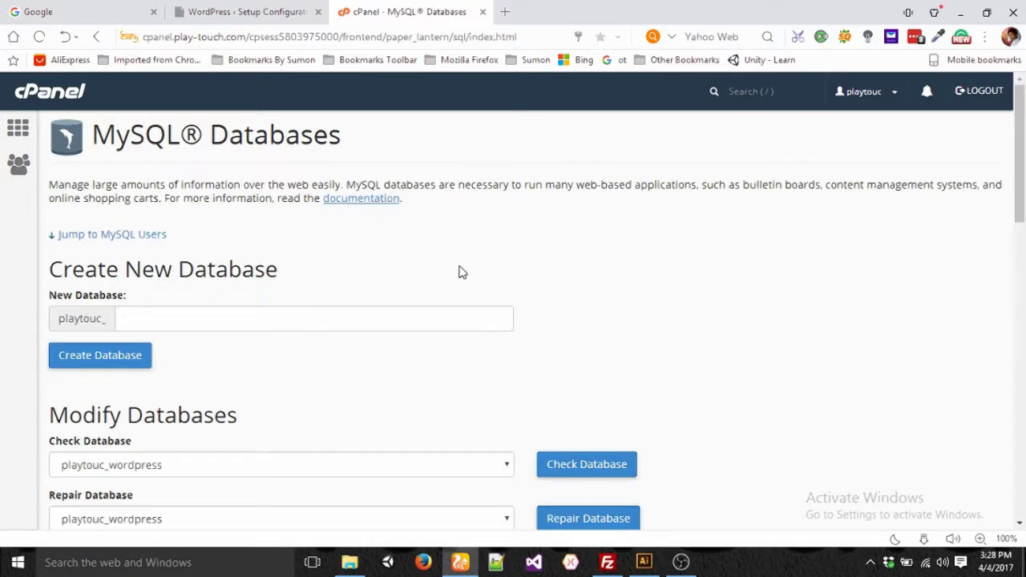
Choose the new MySQL user in the Add User To Database form.
scroll(197, 370, down, 6)
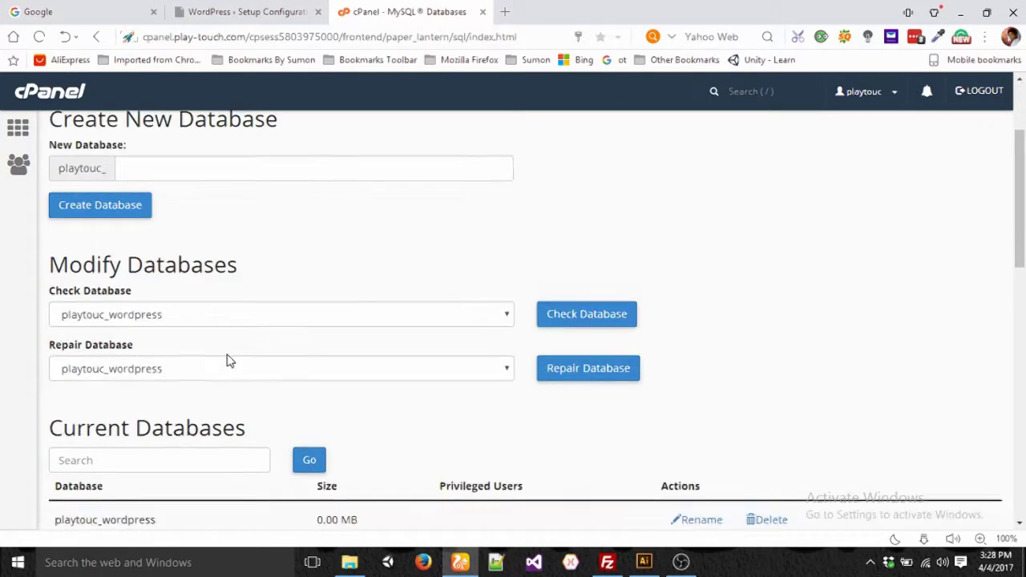
scroll(291, 367, down, 7)
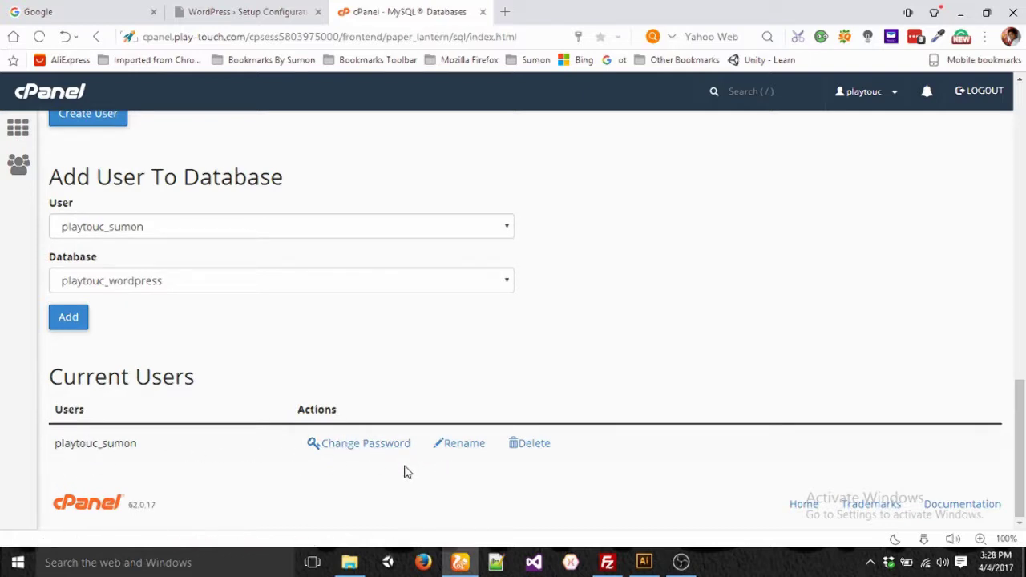
scroll(360, 477, up, 1)
scroll(188, 476, up, 2)
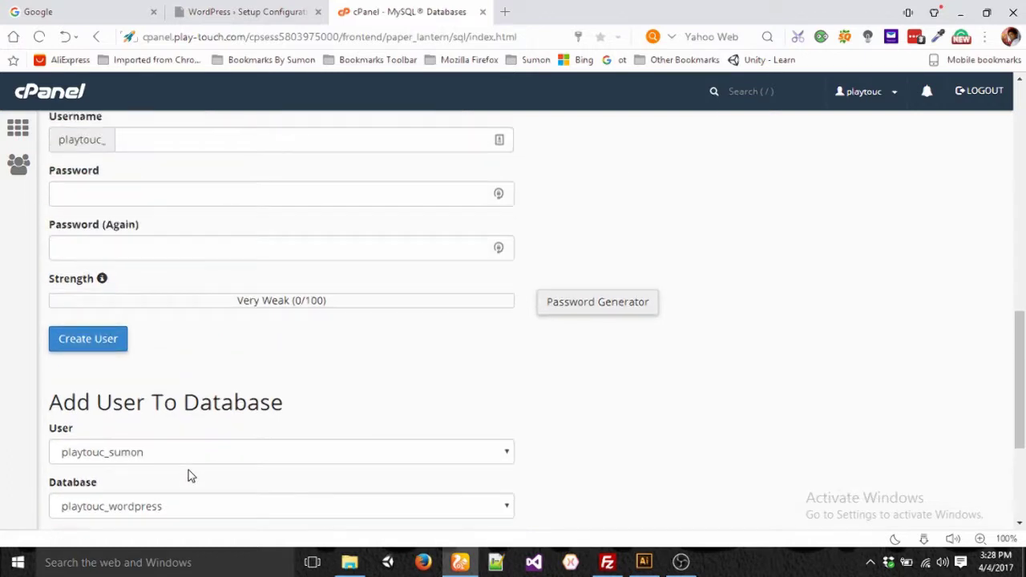
scroll(188, 473, down, 2)
scroll(189, 471, up, 2)
scroll(193, 454, down, 1)
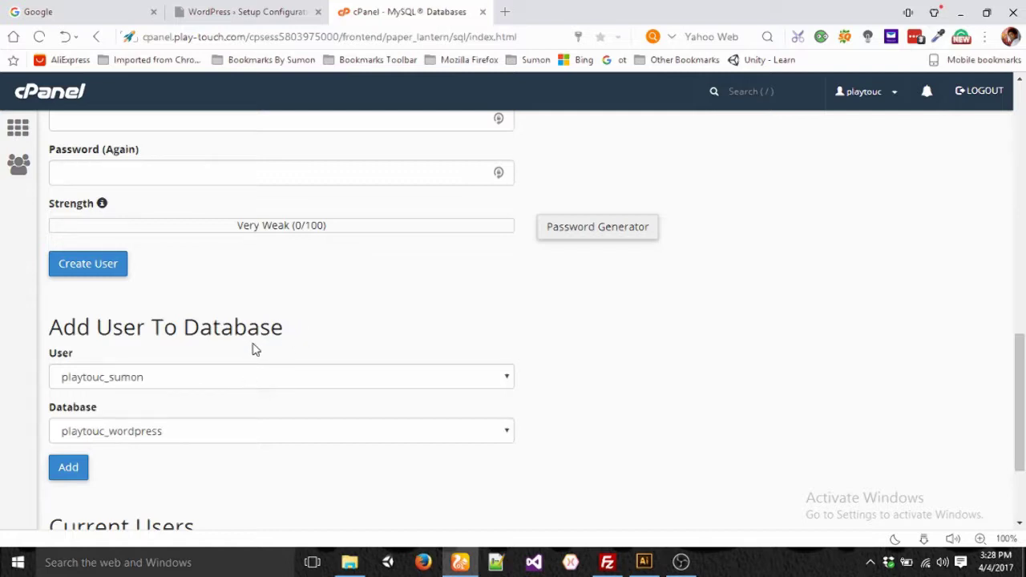
click(190, 378)
click(190, 379)
click(190, 378)
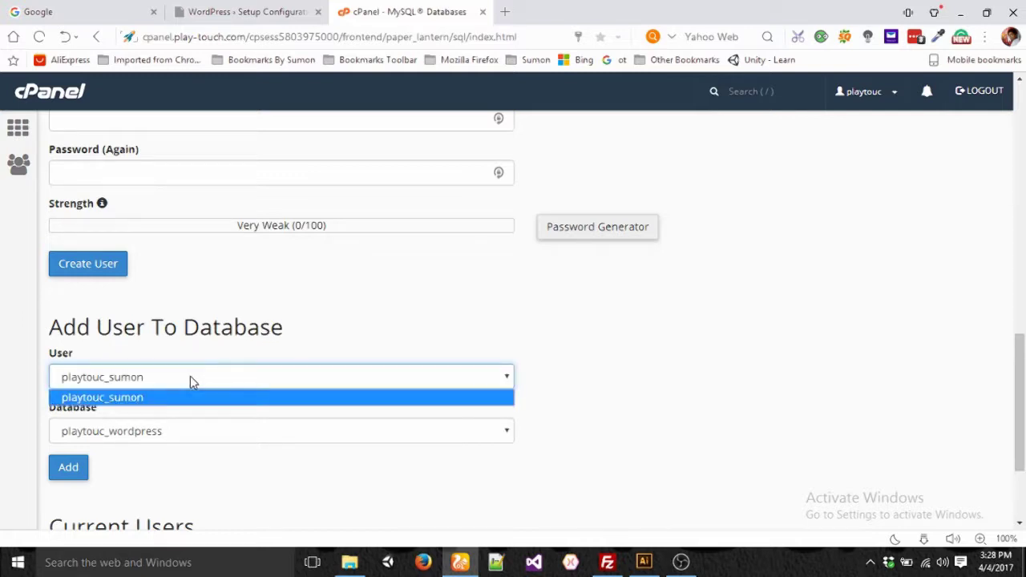
click(189, 378)
Select playtouc_wordpress as the database and submit the pairing.
scroll(241, 377, down, 1)
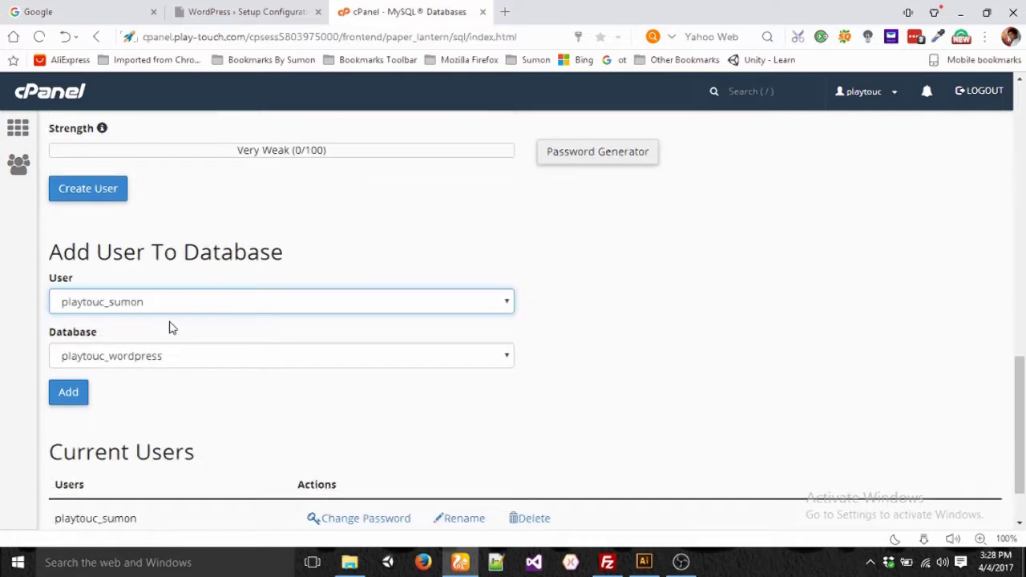
click(192, 362)
click(193, 360)
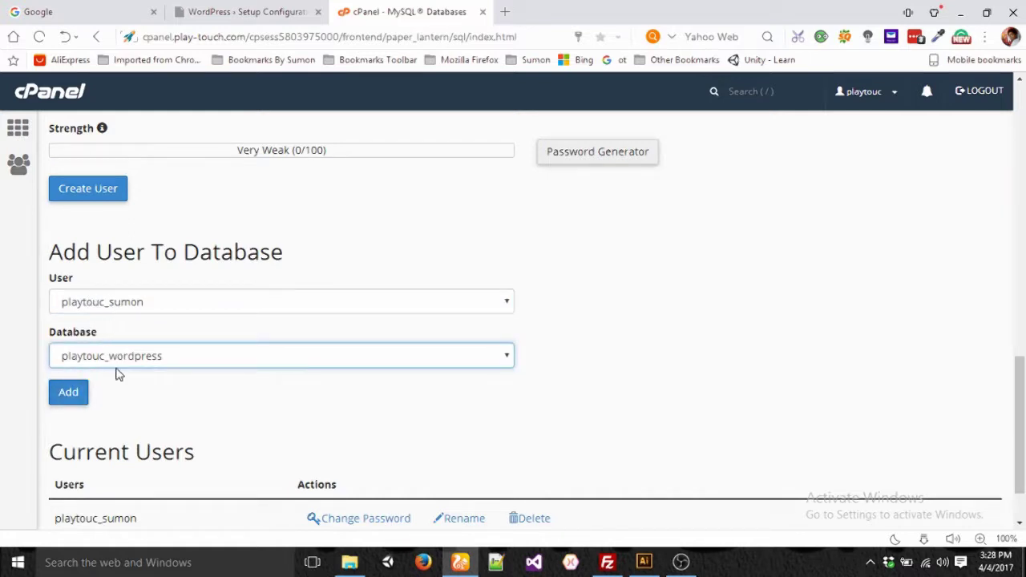
click(70, 396)
Add the user to playtouc_wordpress and reload the Manage User Privileges page.
click(71, 394)
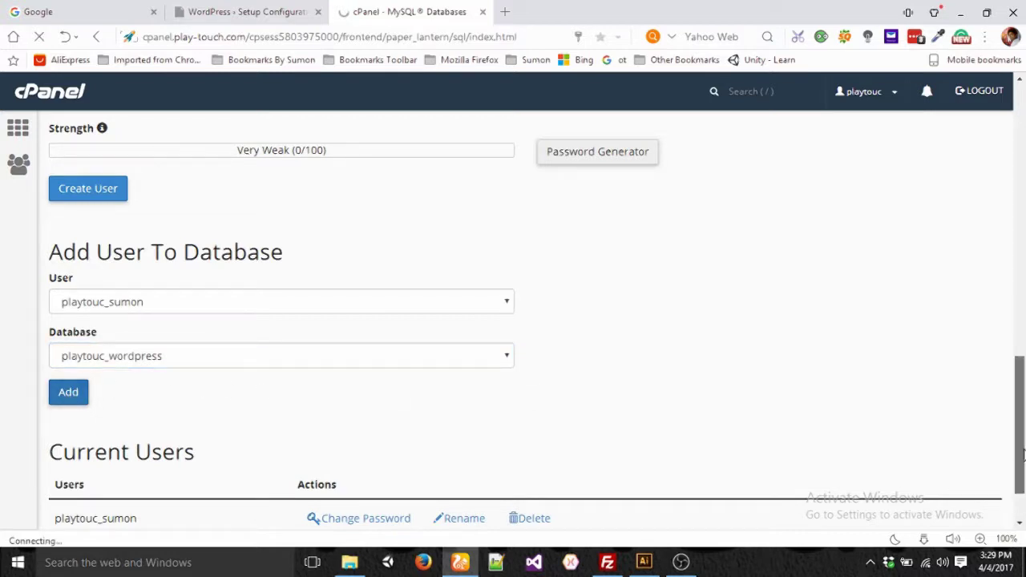
mouse_move(1021, 455)
mouse_down()
mouse_move(1023, 435)
mouse_move(1022, 455)
mouse_up()
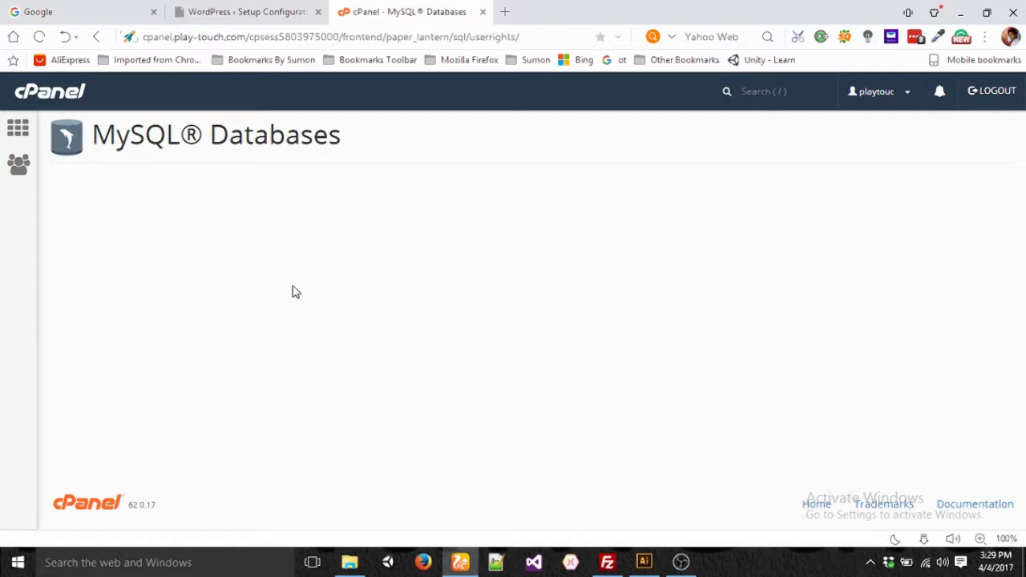
click(485, 37)
key(Return)
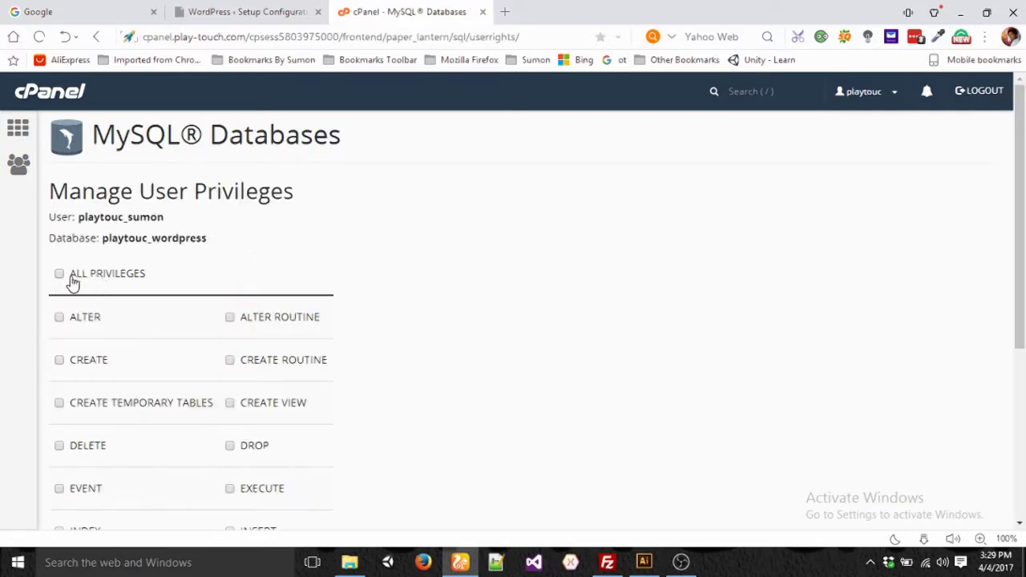
Grant the user ALL PRIVILEGES and save the changes.
click(60, 274)
scroll(623, 352, down, 4)
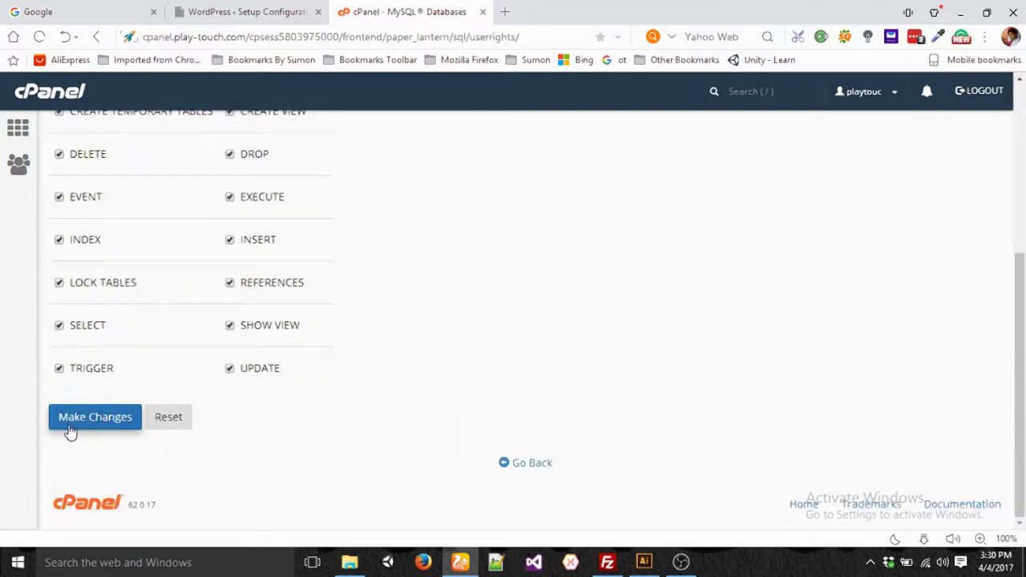
click(88, 417)
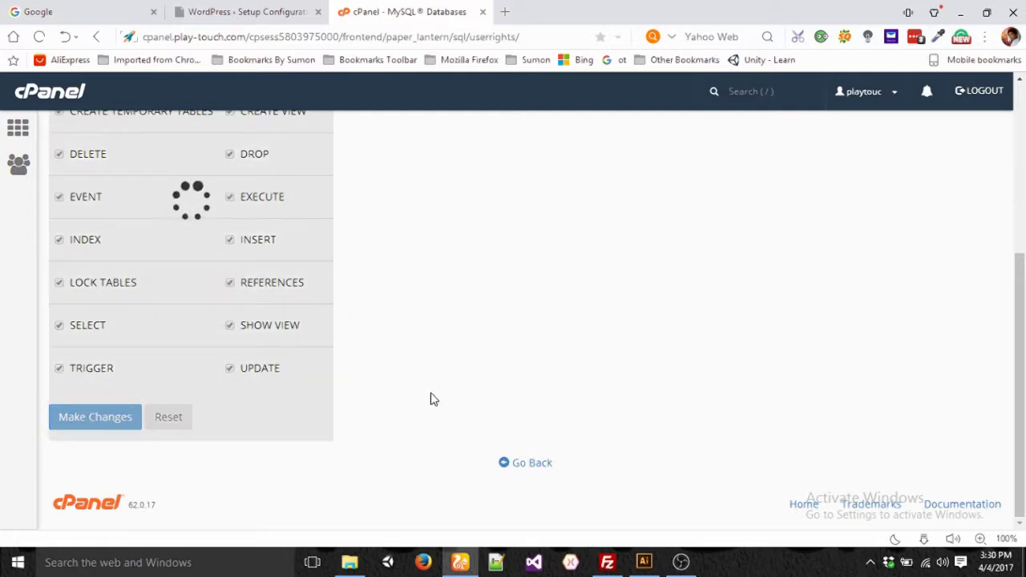
scroll(300, 413, up, 2)
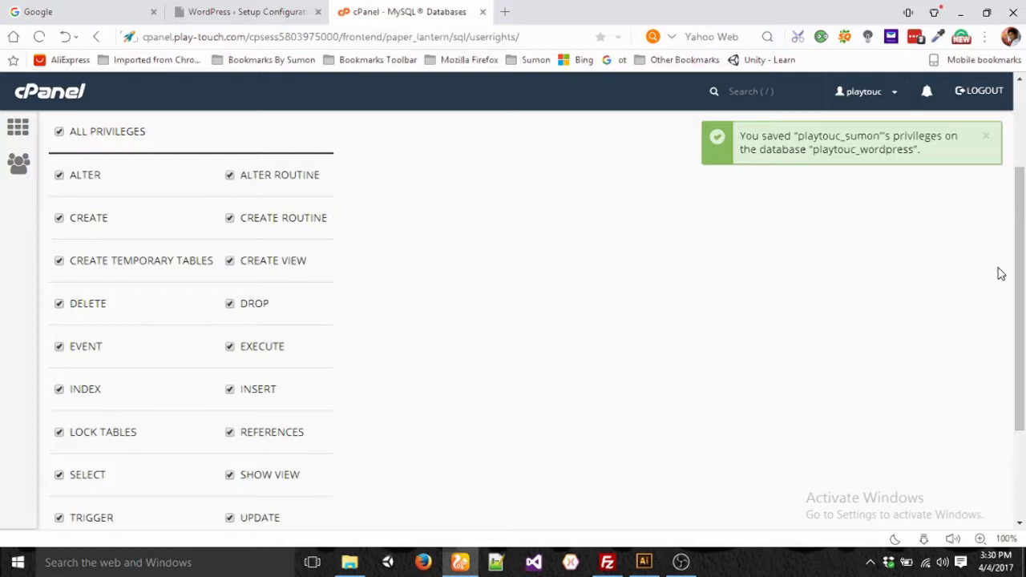
drag(1020, 284, 1024, 371)
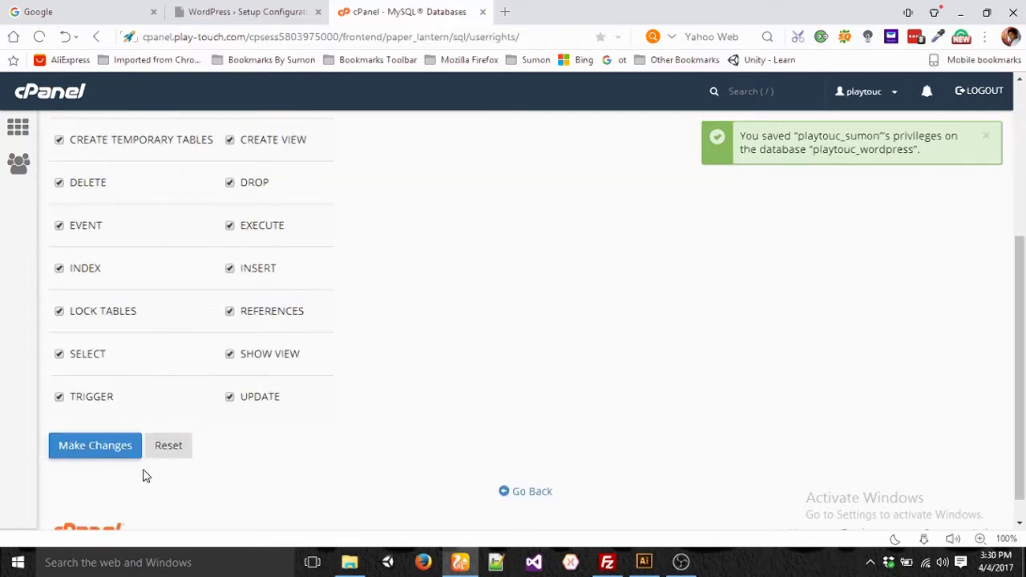
Copy the new user and database names from cPanel, then start WordPress setup with Let's go!
click(243, 12)
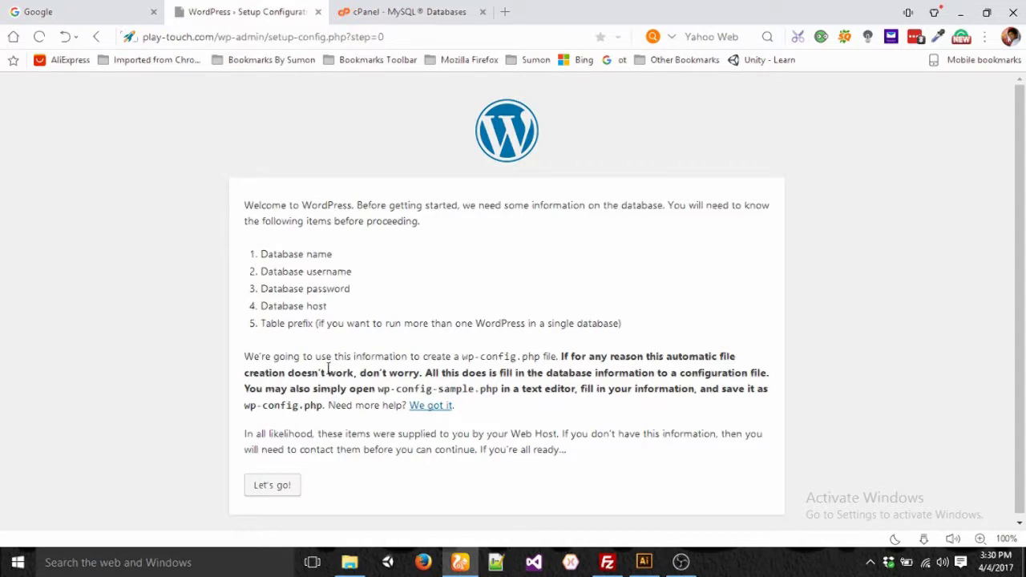
click(378, 8)
scroll(279, 442, up, 5)
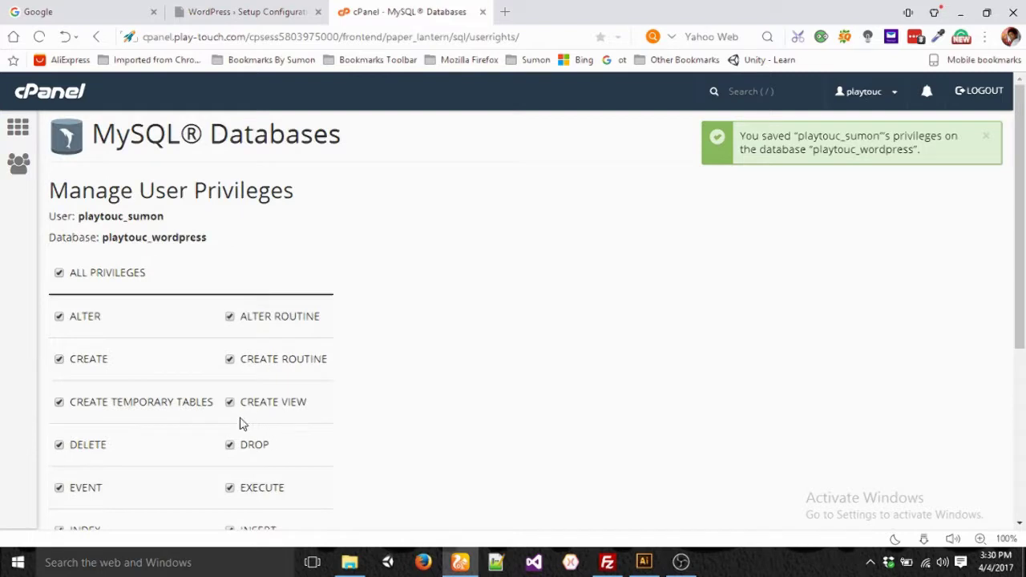
drag(79, 215, 192, 207)
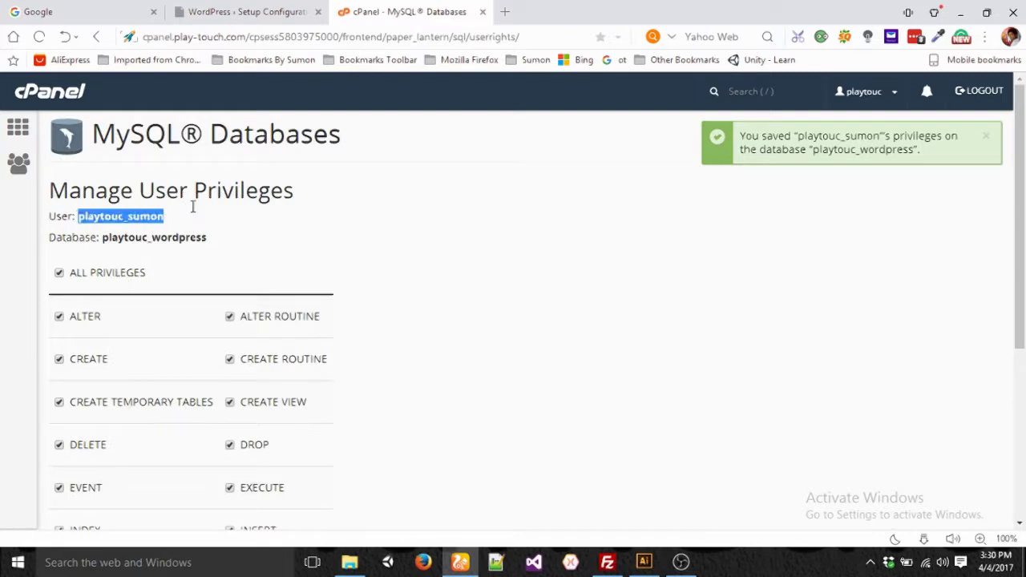
click(231, 247)
drag(220, 247, 105, 237)
click(229, 250)
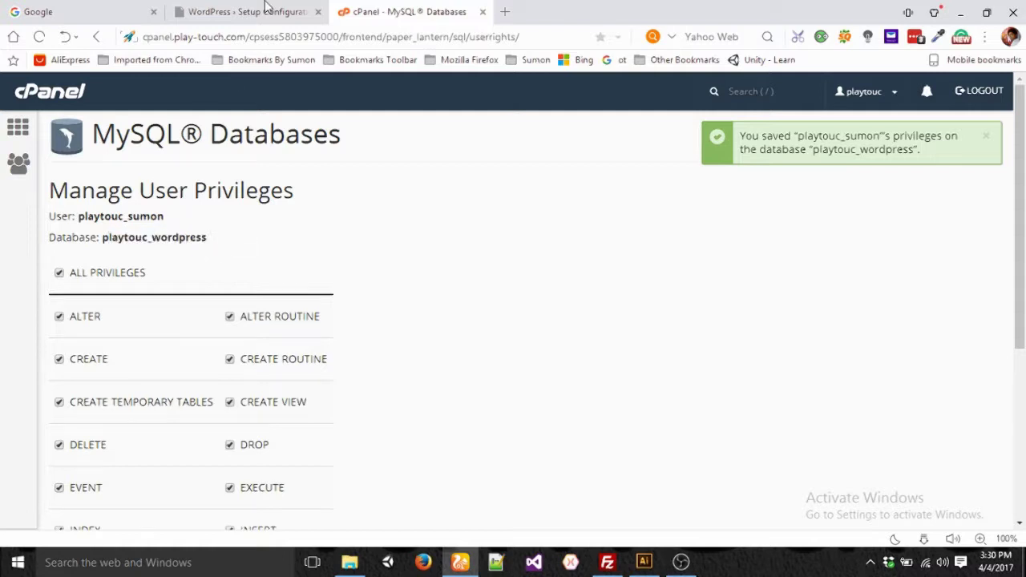
click(238, 11)
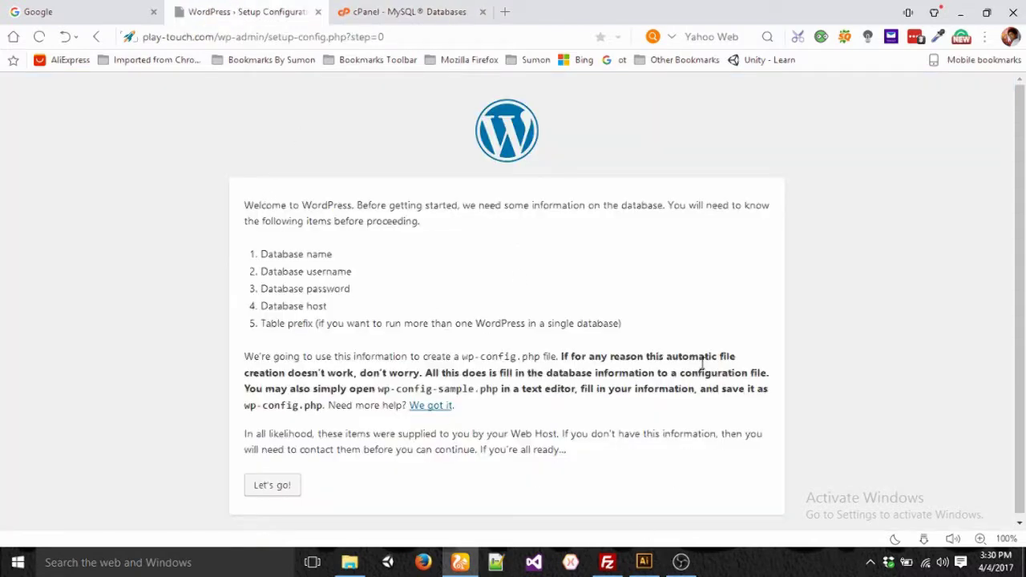
click(265, 492)
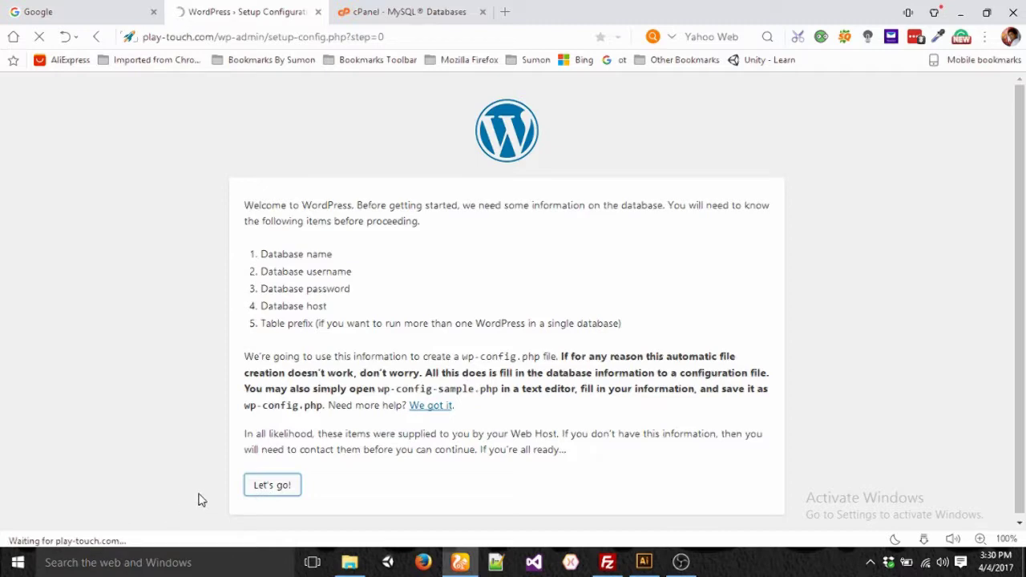
Replace the default database name with playtouc_wordpress copied from cPanel.
click(247, 486)
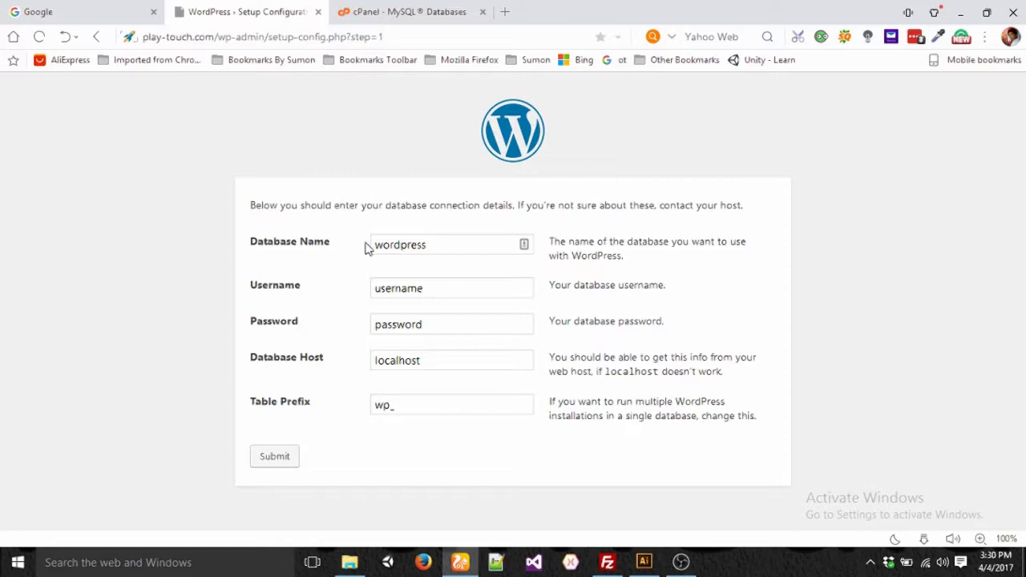
drag(438, 245, 112, 245)
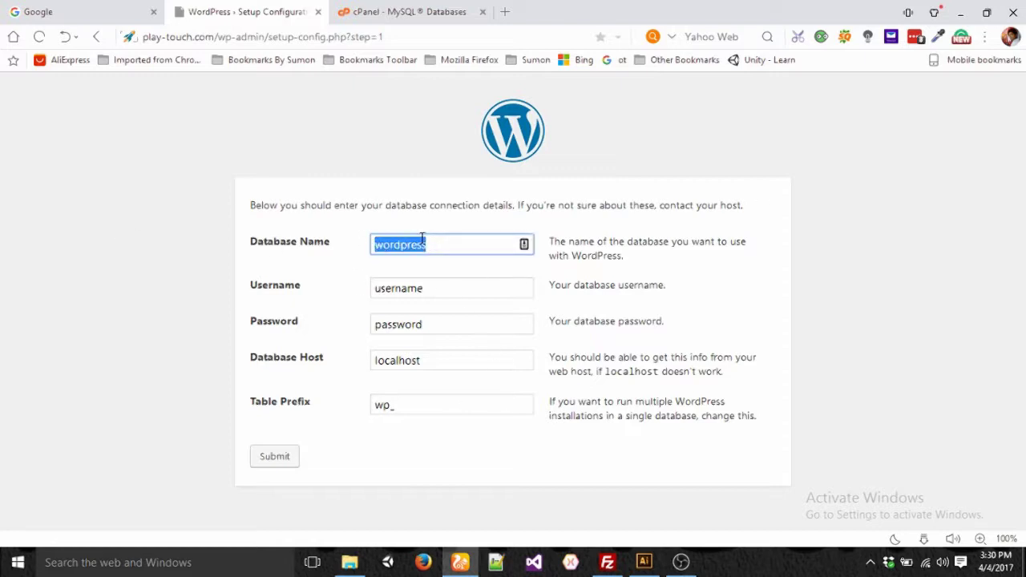
key(BackSpace)
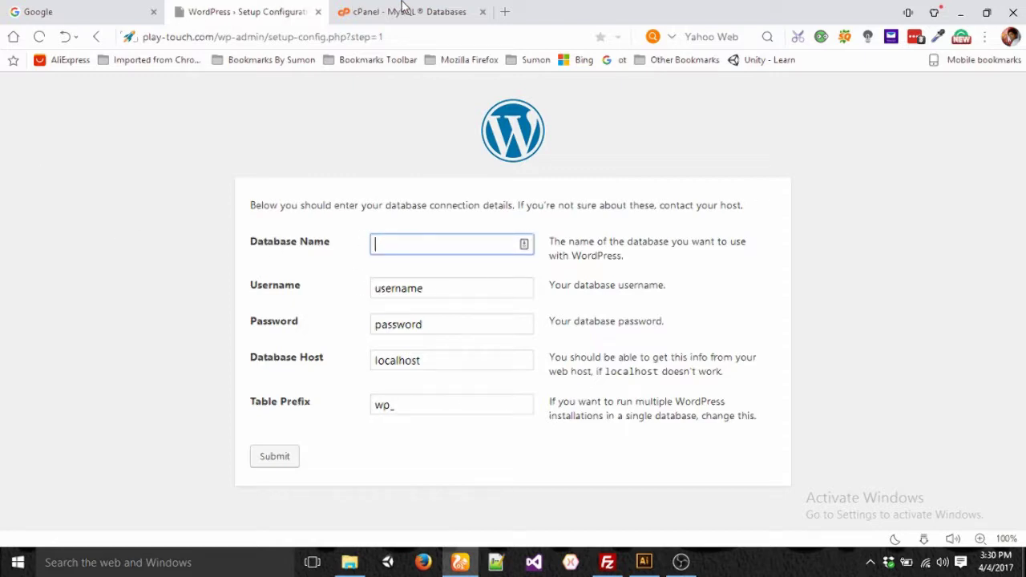
click(403, 12)
drag(211, 240, 101, 241)
key(ctrl+c)
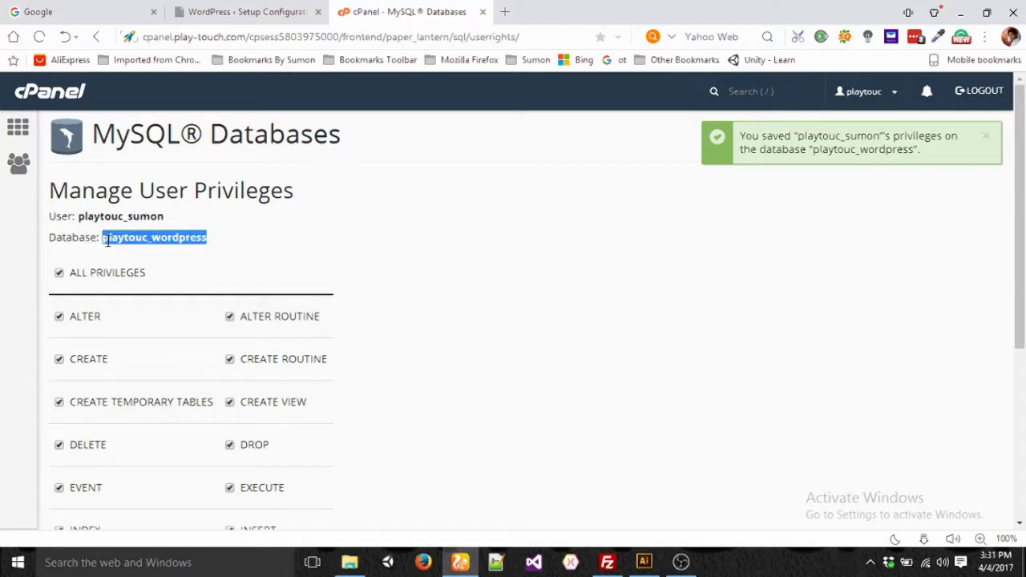
click(235, 12)
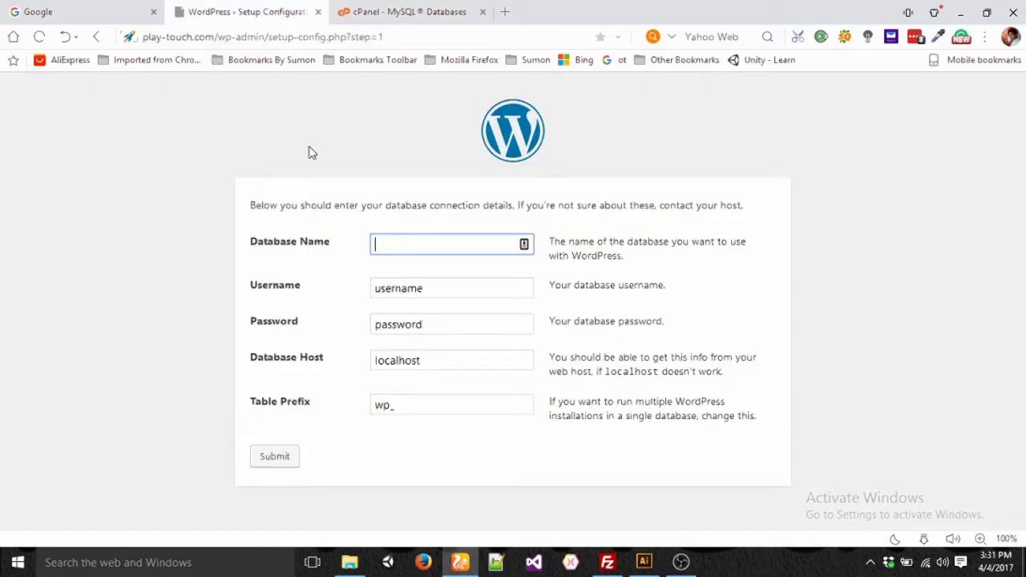
click(392, 245)
key(ctrl+v)
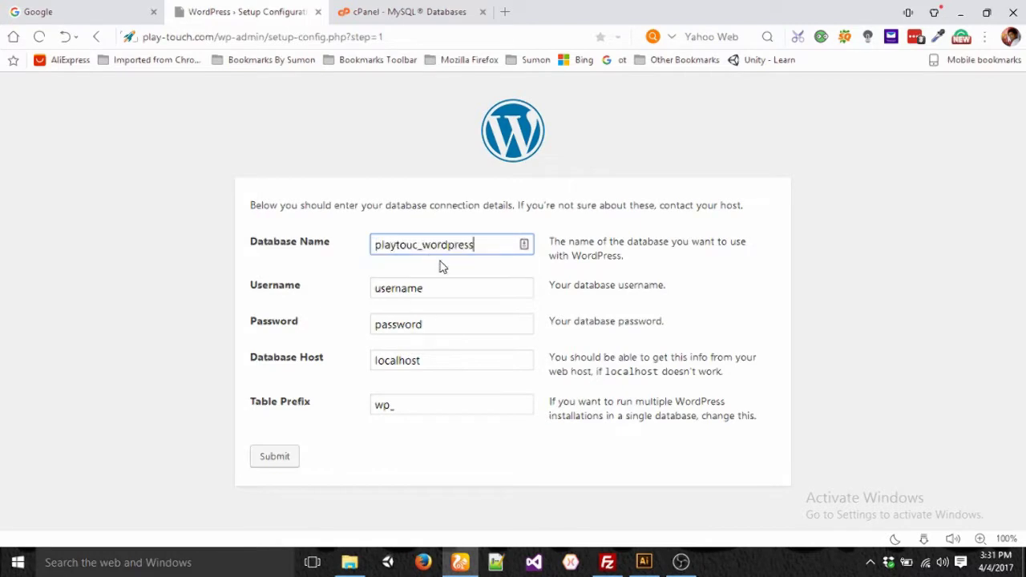
Paste the cPanel database user's name into the Username field.
click(105, 8)
click(394, 8)
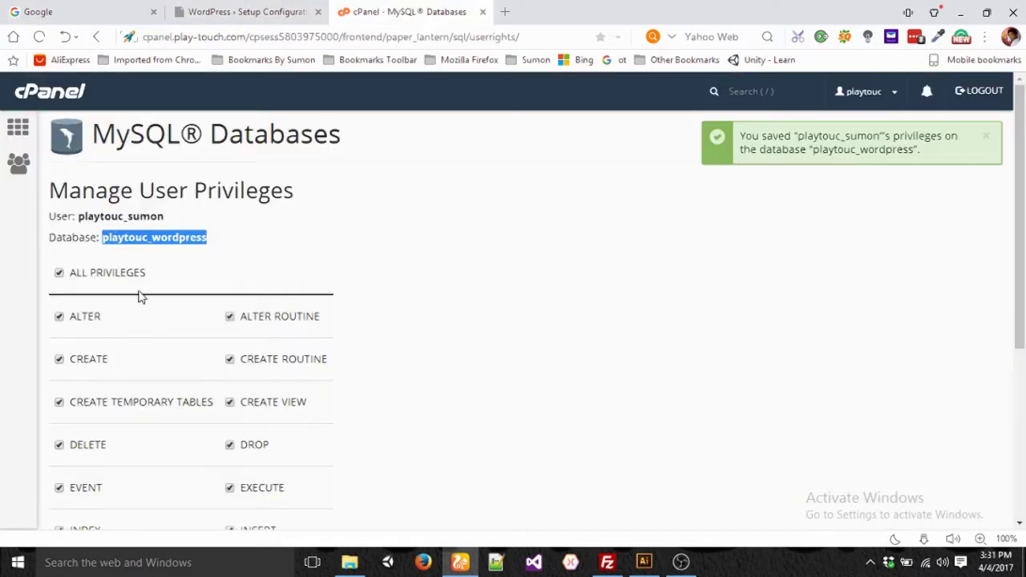
drag(165, 216, 78, 216)
key(ctrl+c)
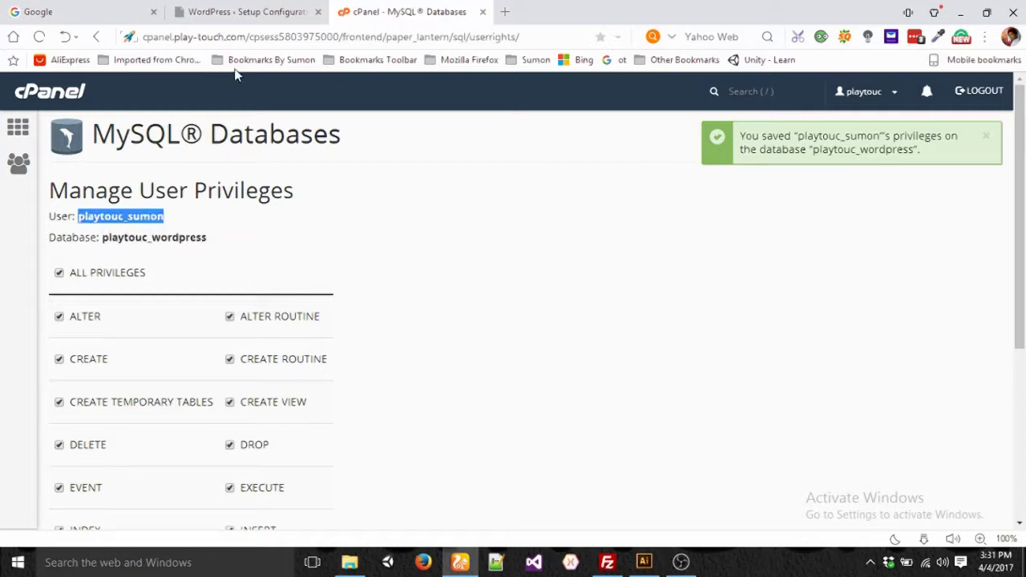
click(226, 12)
drag(436, 286, 249, 294)
key(ctrl+v)
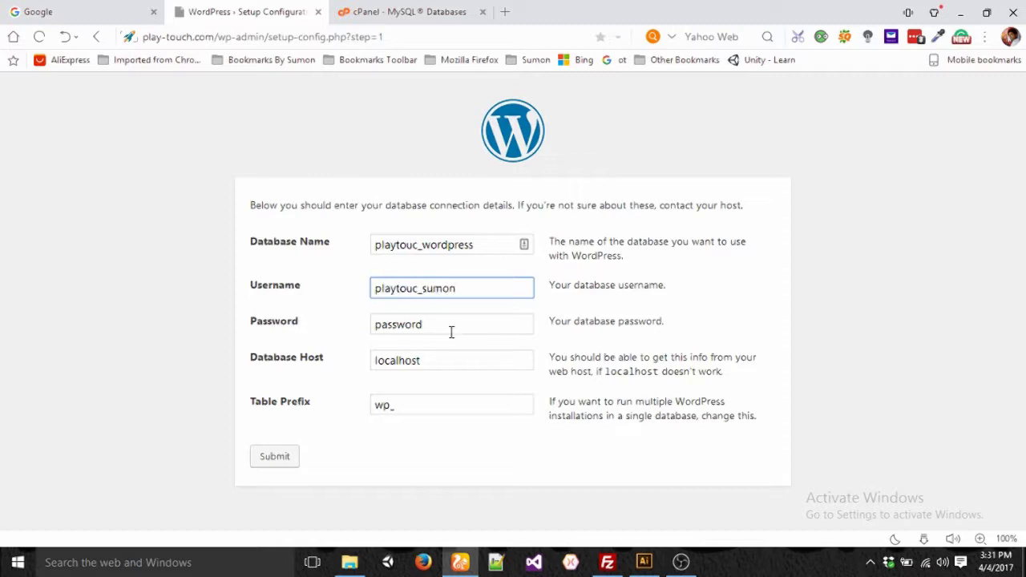
Replace the placeholder password with the database user's password.
click(451, 330)
drag(418, 326, 334, 337)
key(BackSpace)
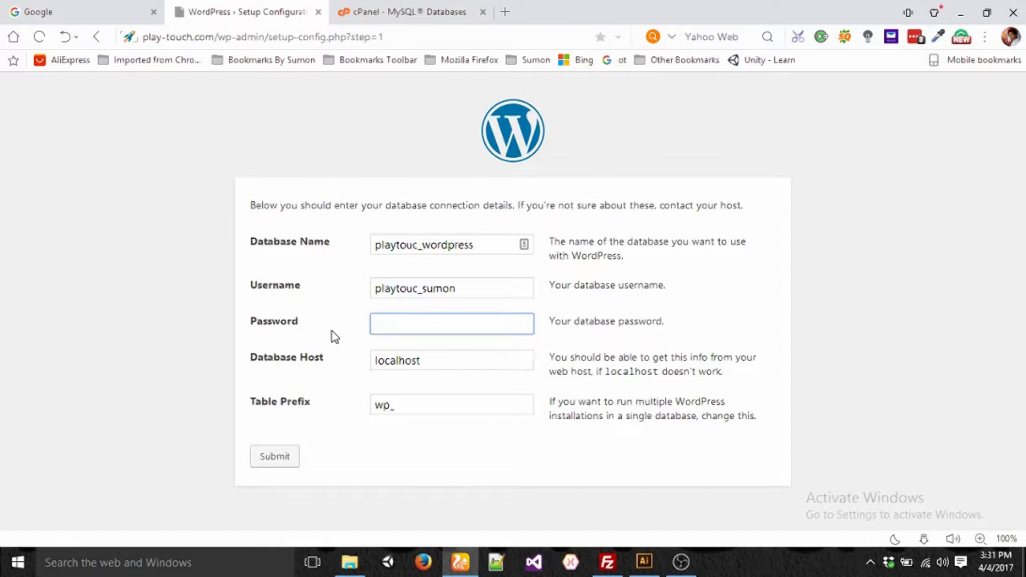
Confirm the Database Host stays set to localhost.
click(443, 360)
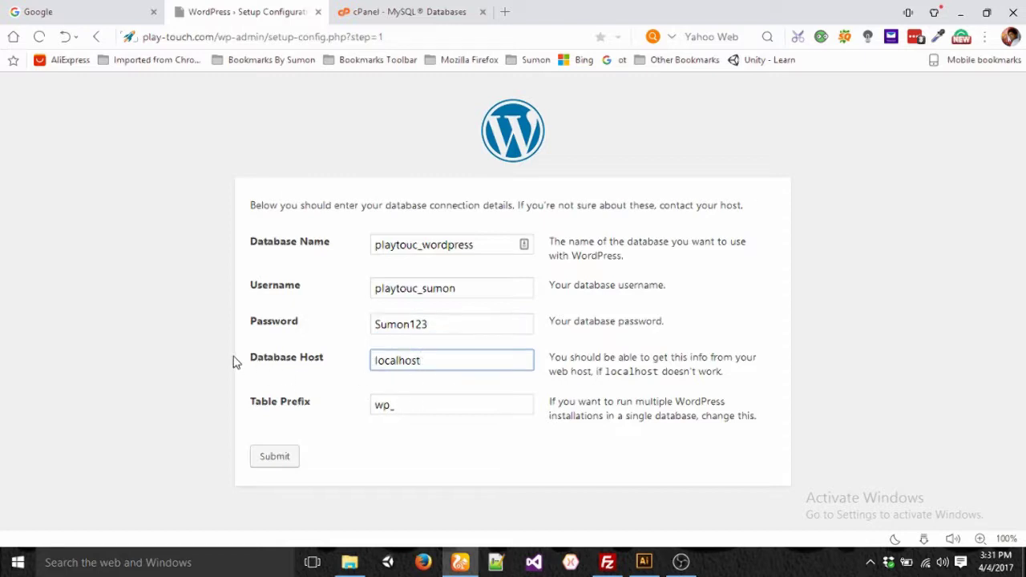
drag(252, 361, 341, 353)
click(336, 360)
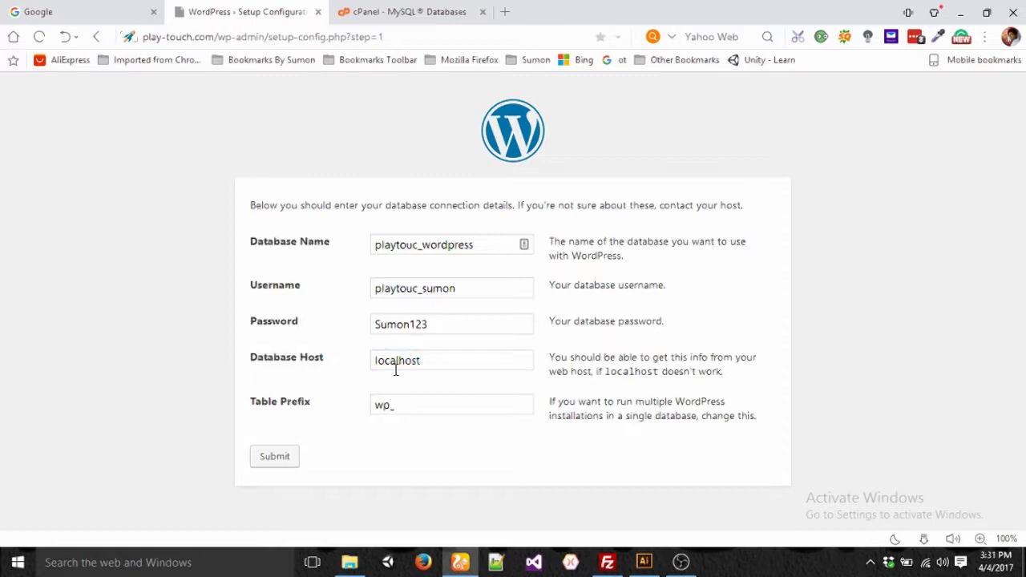
click(443, 366)
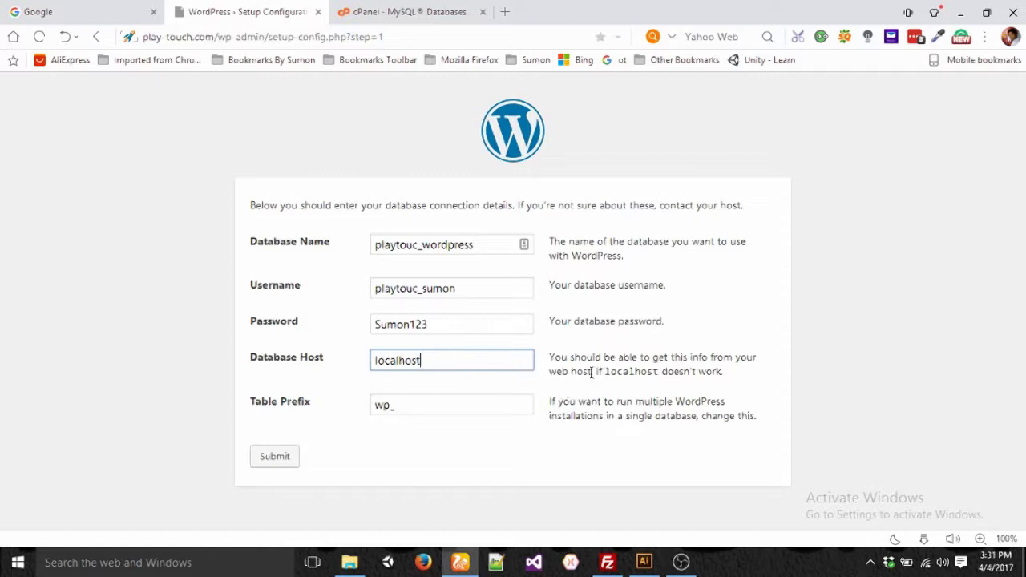
drag(550, 358, 742, 367)
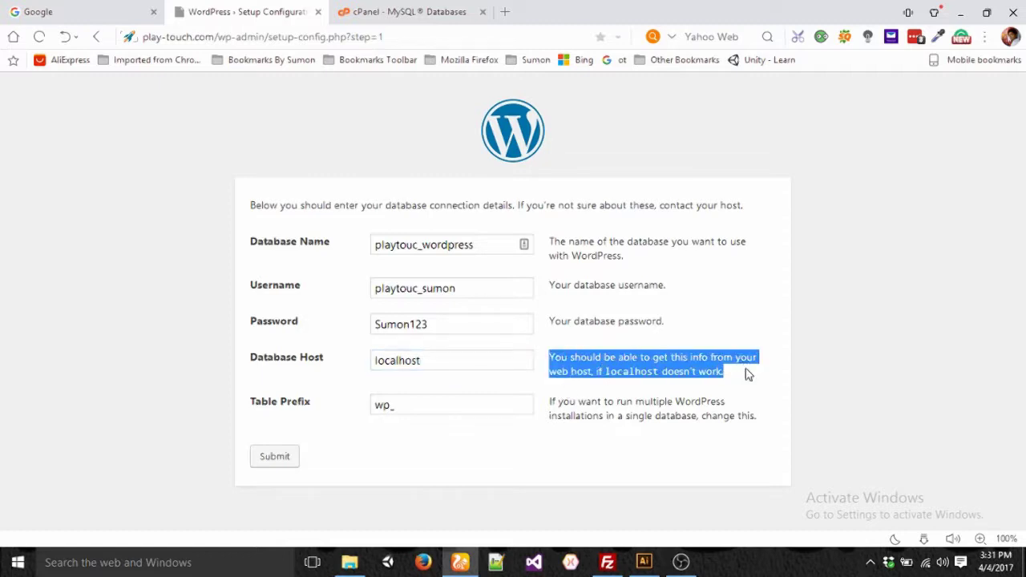
click(583, 350)
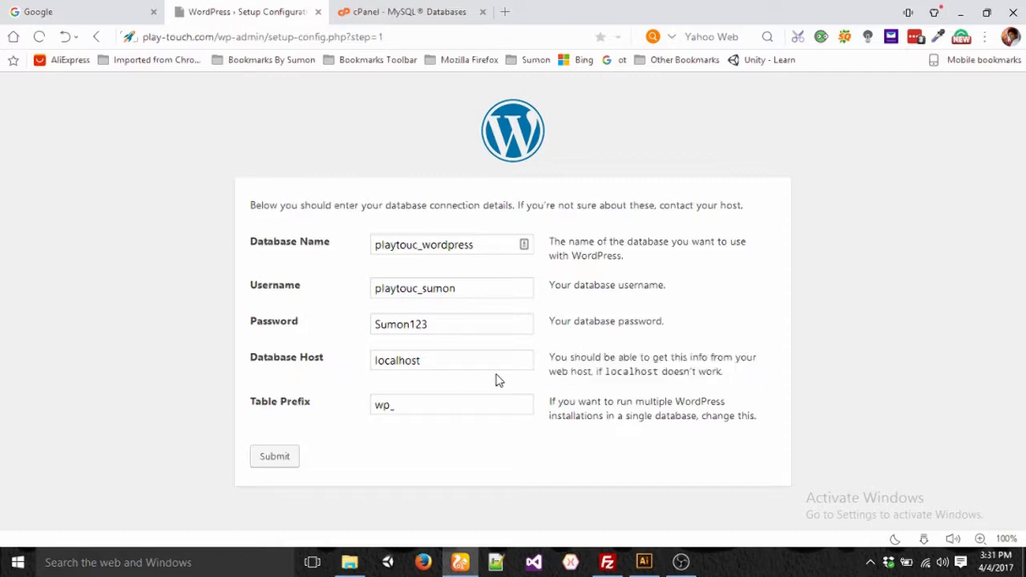
click(453, 361)
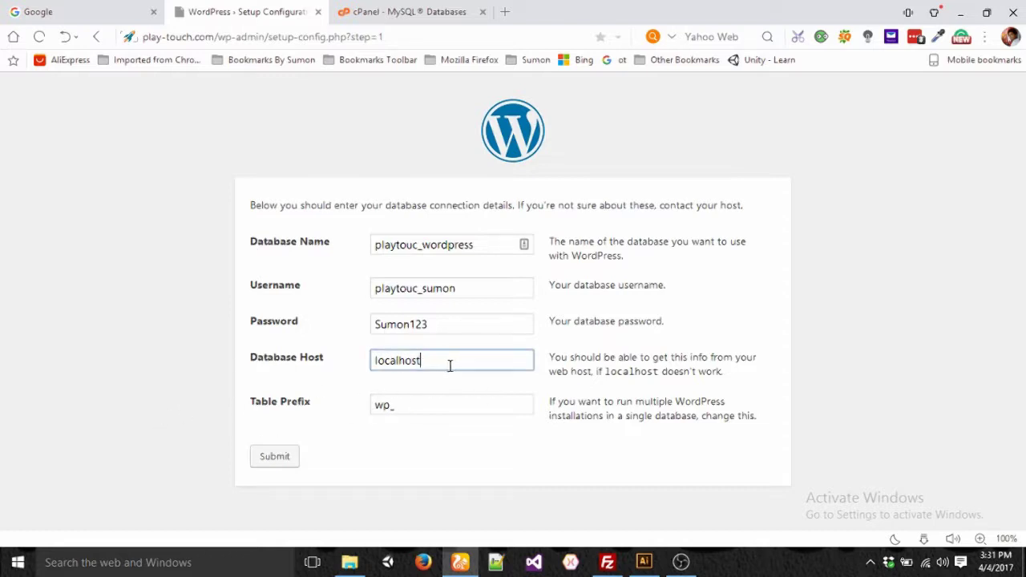
drag(452, 365, 340, 360)
Change the Table Prefix from wp_ to wp_Sb7860.
click(445, 395)
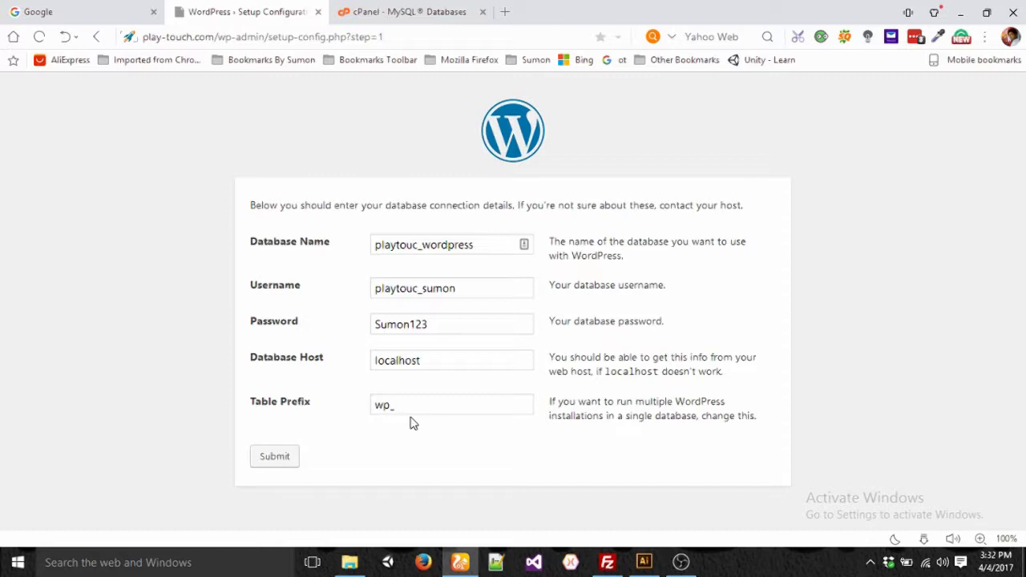
click(410, 408)
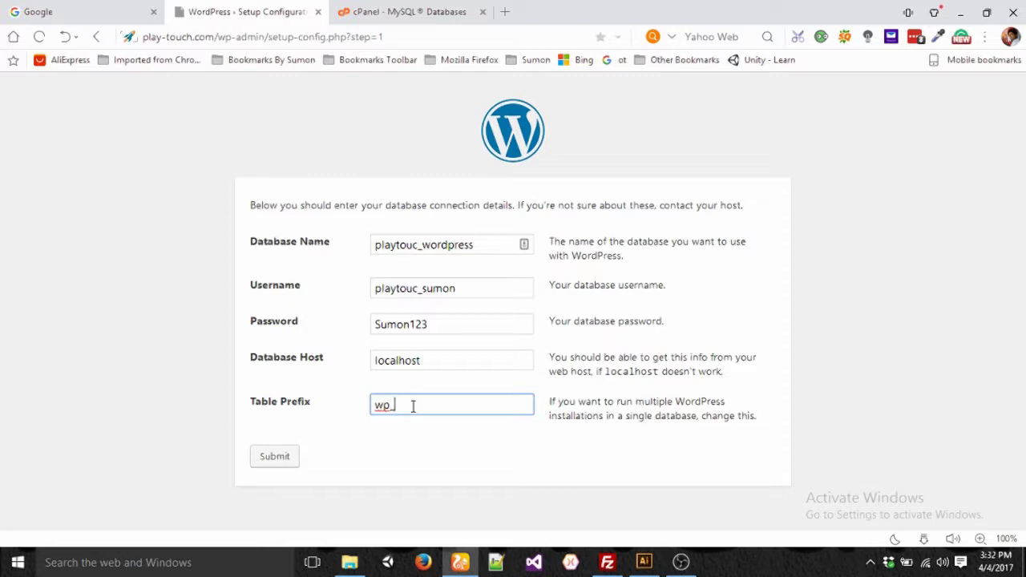
text(SB)
key(BackSpace)
text(b)
text(7860)
Submit the database details and run the WordPress installation.
click(272, 458)
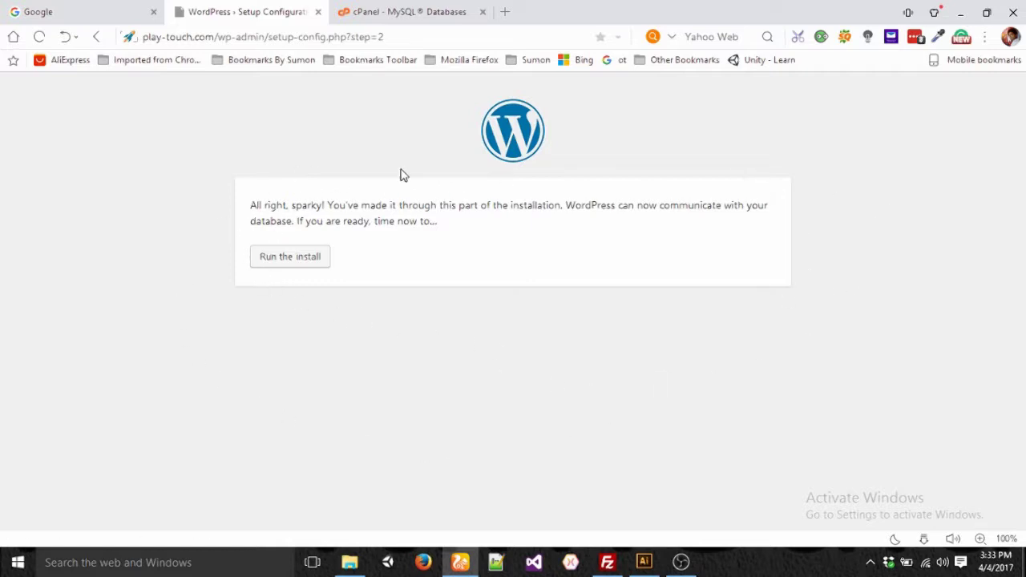
click(296, 259)
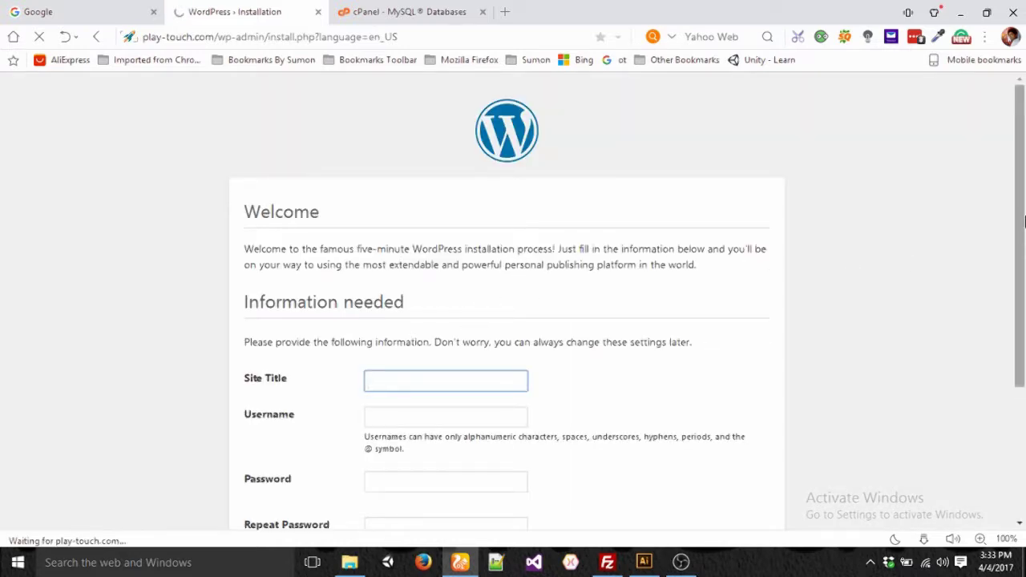
Enter 'Welcome Play-Touch' as the site title.
drag(1022, 218, 1023, 340)
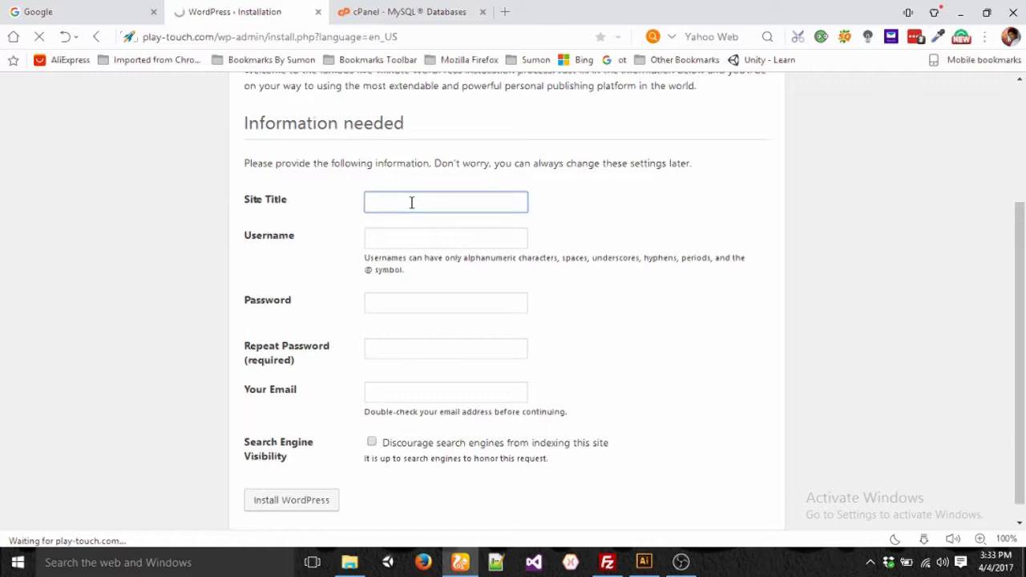
text(Play)
text(-Touch)
text(CO)
key(BackSpace)
key(BackSpace)
key(Home)
text(Welcome)
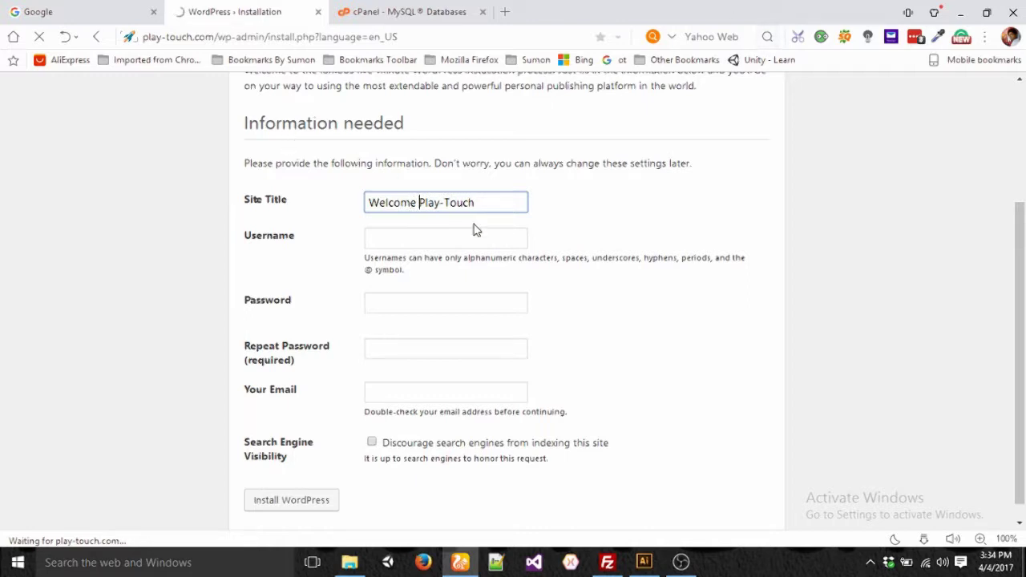
Enter the admin username, removing its hyphen.
click(441, 240)
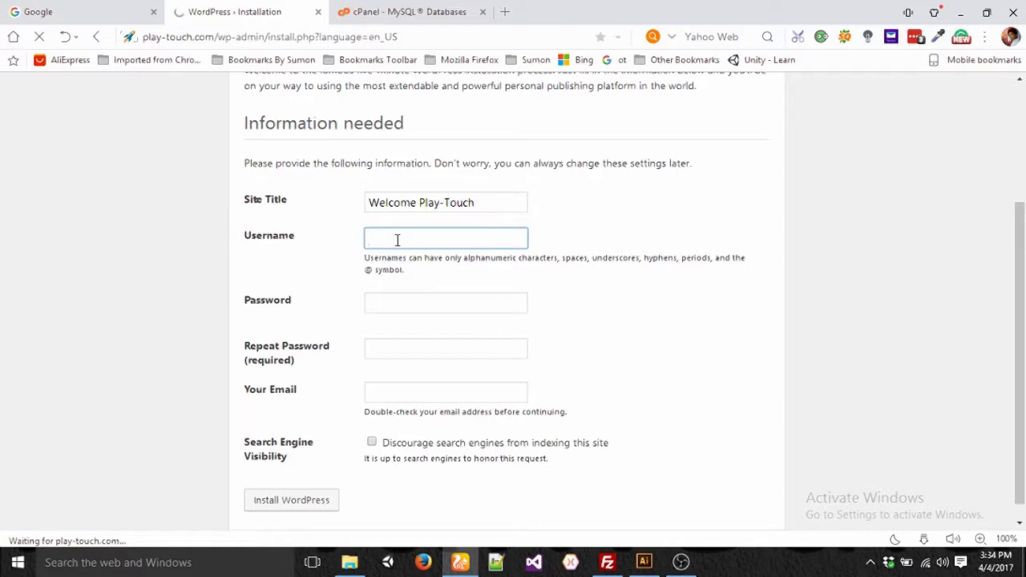
text(play-touch)
click(394, 239)
key(BackSpace)
Enter the admin password and retype it in the confirmation field.
click(401, 296)
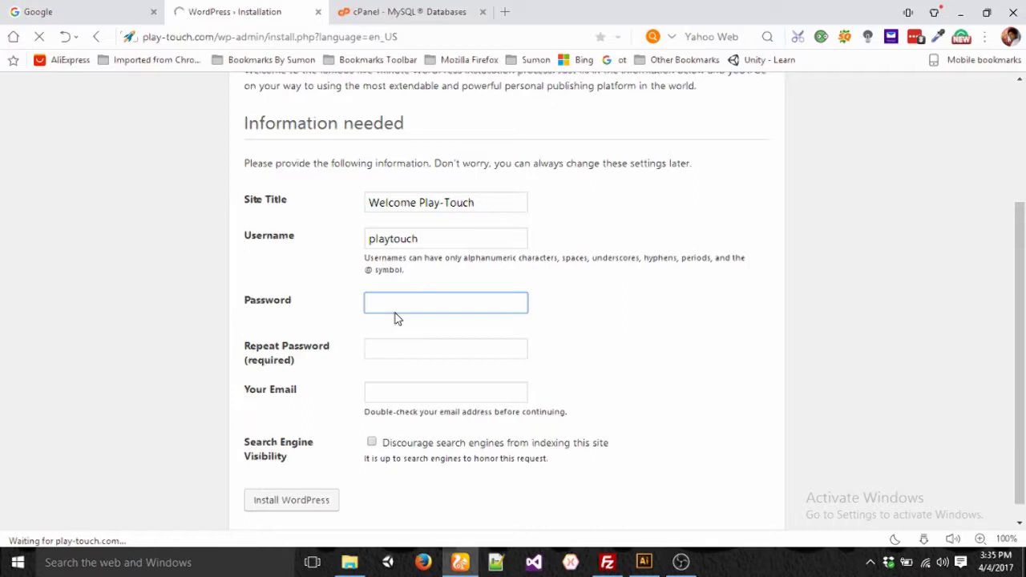
click(397, 350)
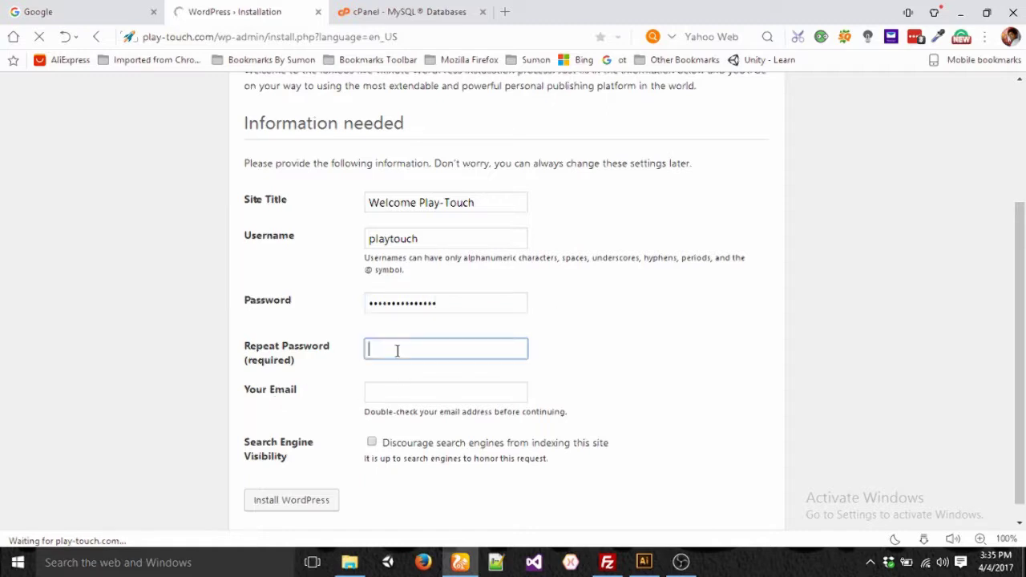
drag(431, 353, 257, 361)
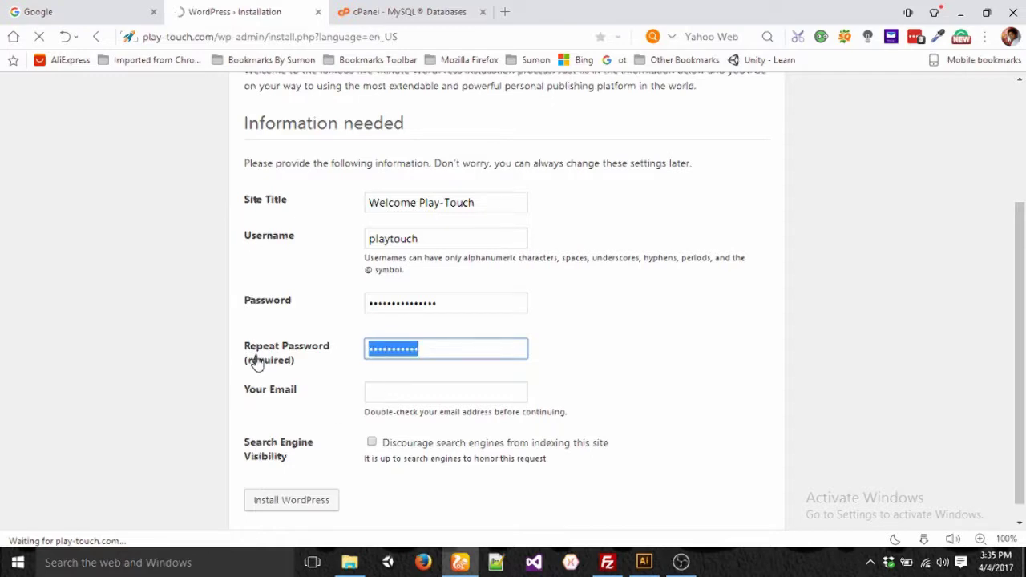
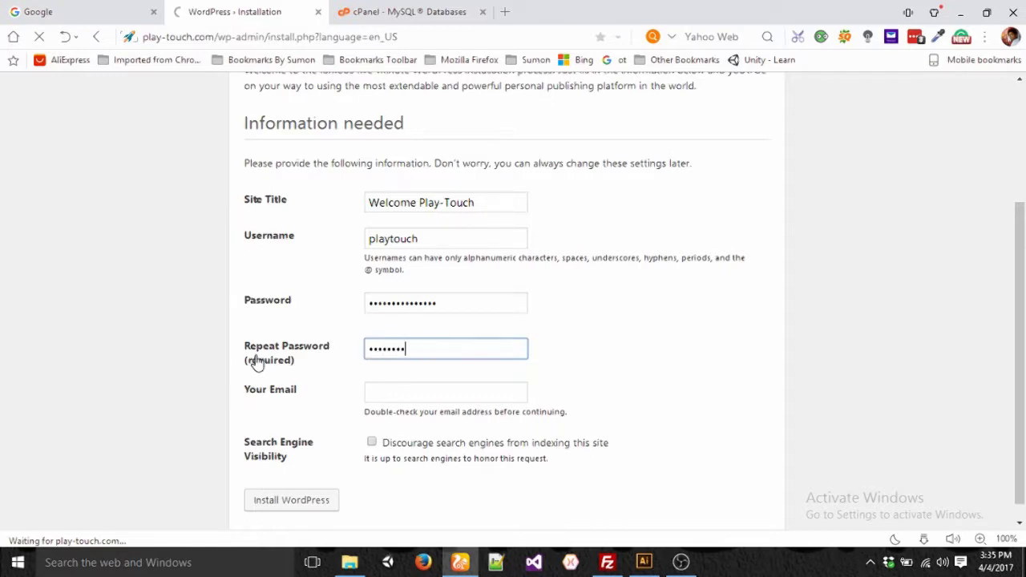
Fill in the admin e-mail address.
scroll(369, 401, down, 1)
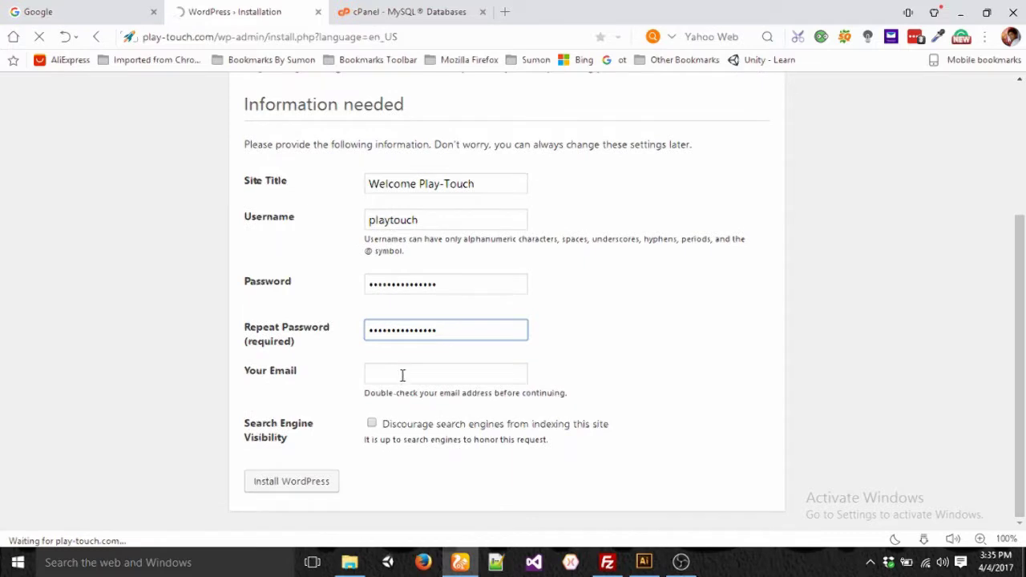
click(401, 375)
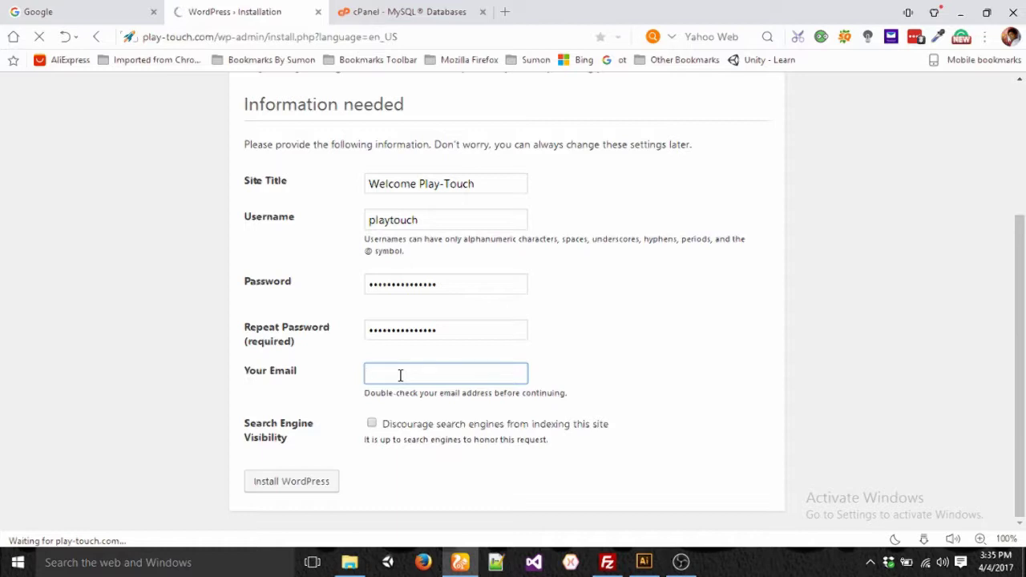
Tick Discourage search engines from indexing this site.
click(245, 423)
drag(245, 423, 297, 440)
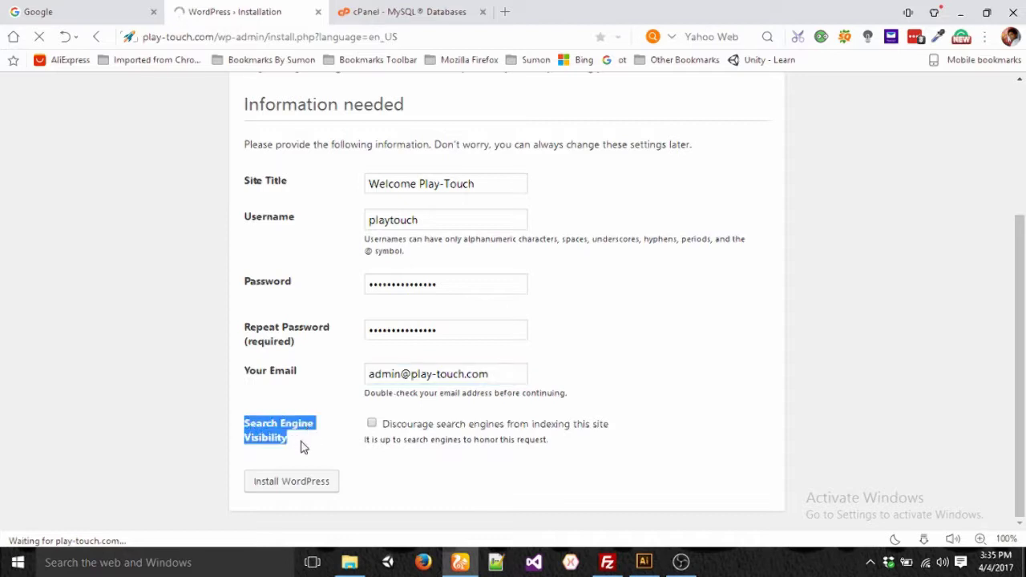
click(328, 428)
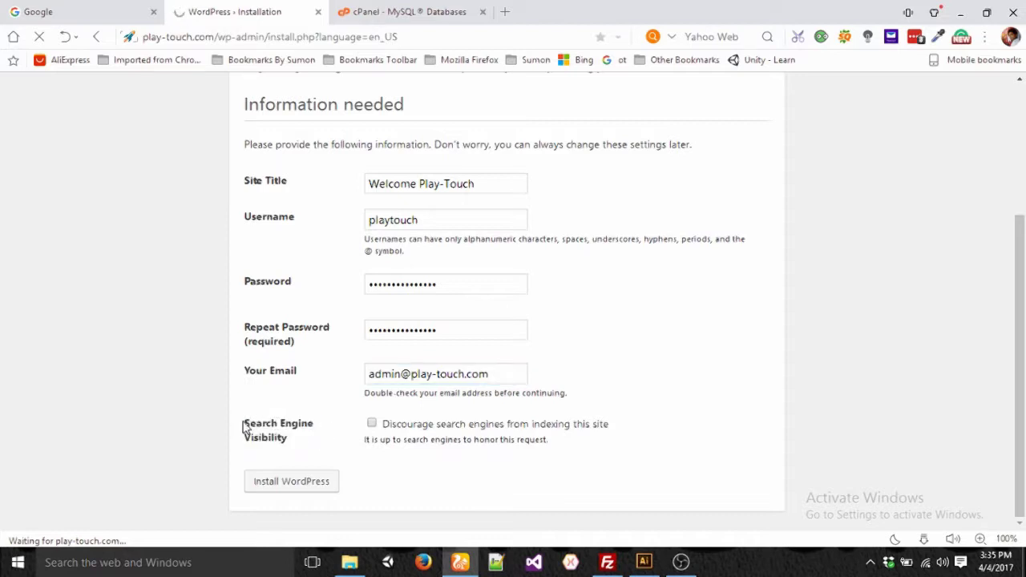
drag(245, 426, 291, 441)
click(325, 421)
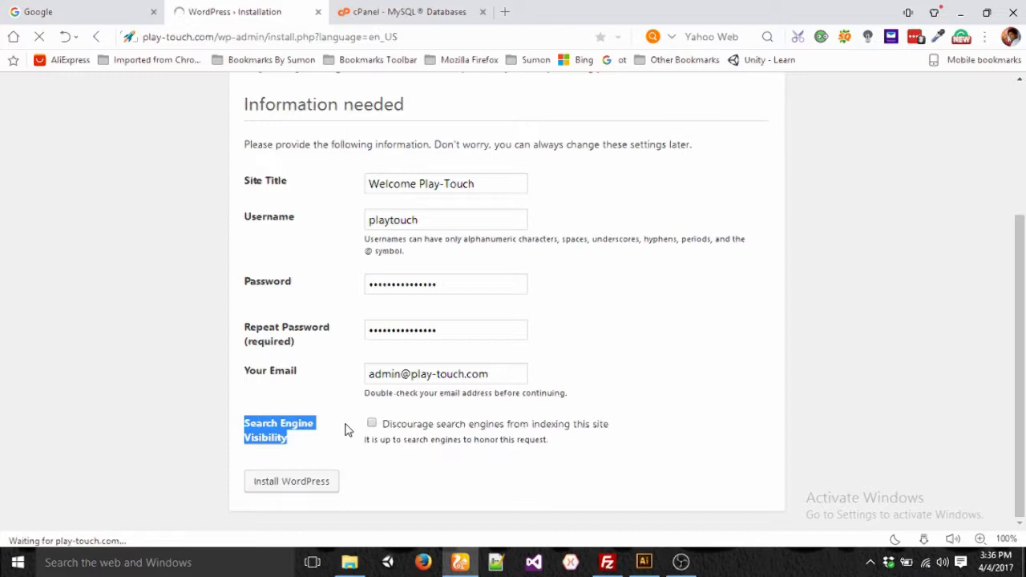
click(371, 423)
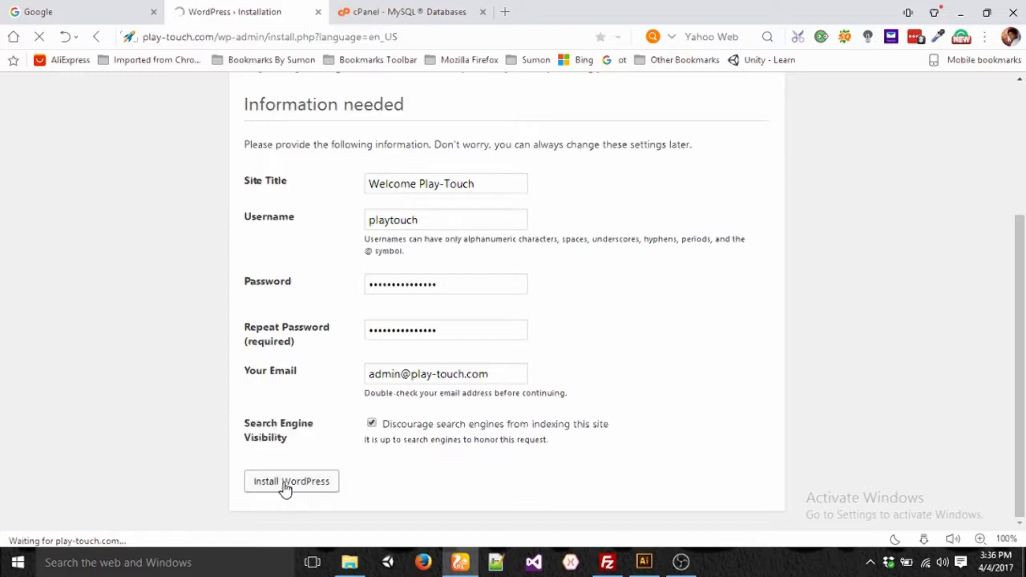
Install WordPress, let the browser save the login, and dismiss the LastPass prompt.
click(286, 487)
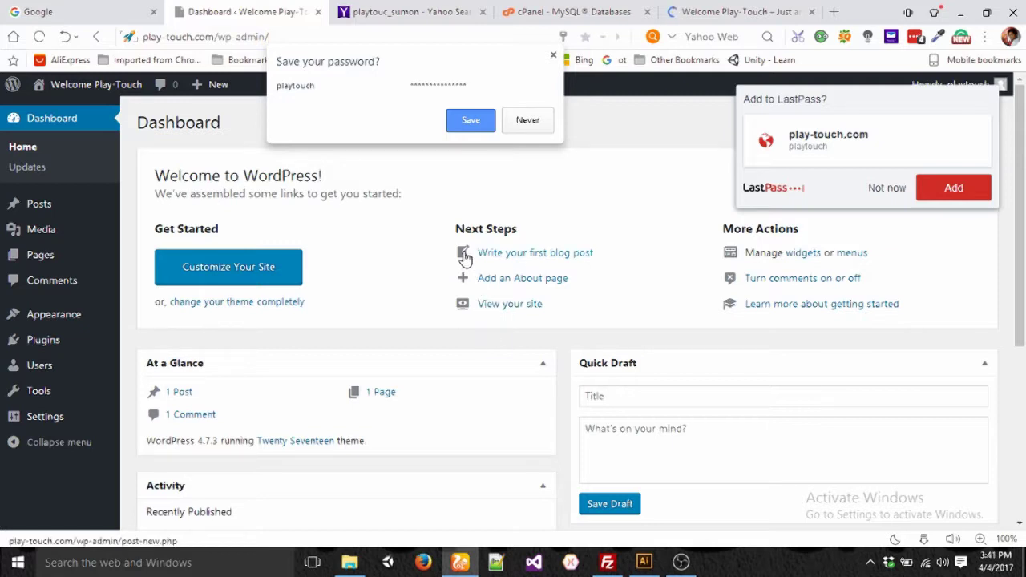
click(471, 122)
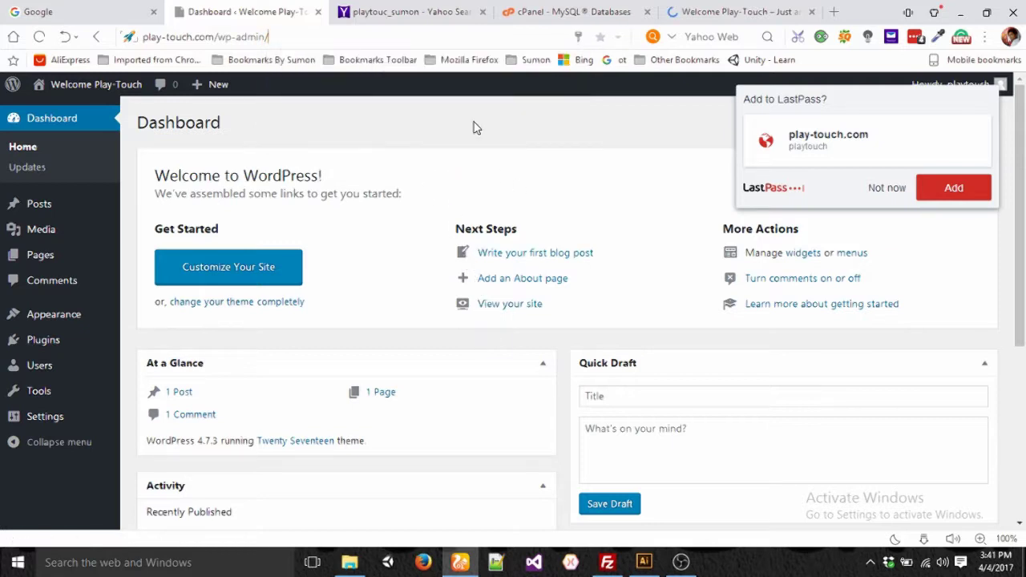
click(866, 189)
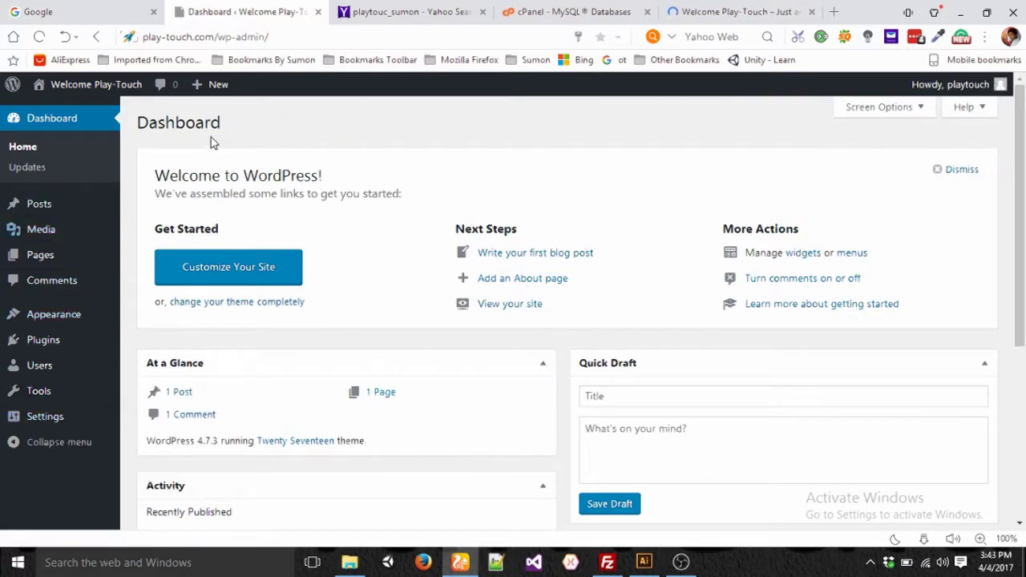
mouse_move(1024, 140)
mouse_down()
mouse_move(1024, 305)
mouse_move(1022, 121)
mouse_up()
mouse_move(1023, 120)
mouse_down()
mouse_move(1023, 292)
mouse_move(1023, 107)
mouse_up()
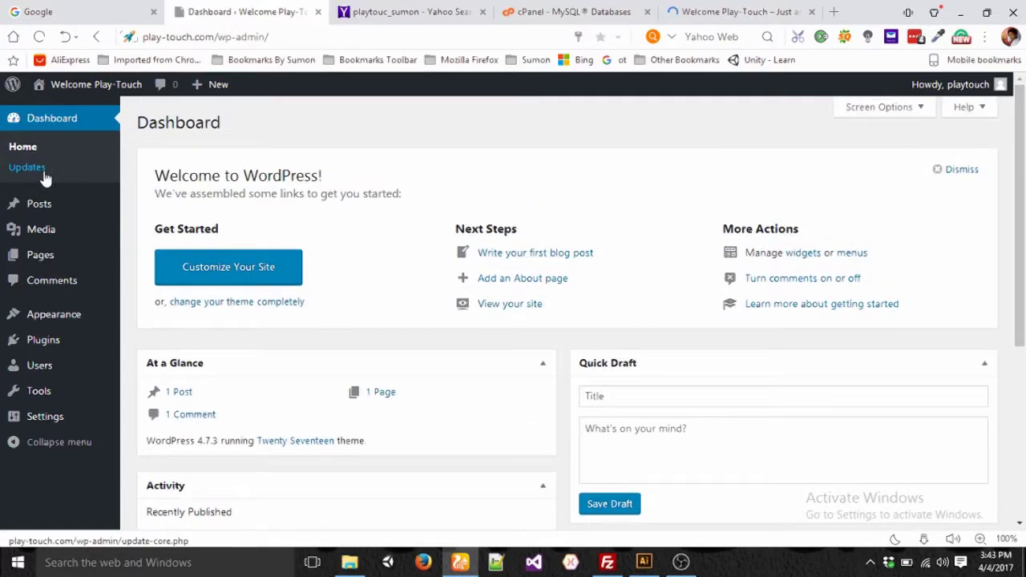
scroll(32, 257, down, 1)
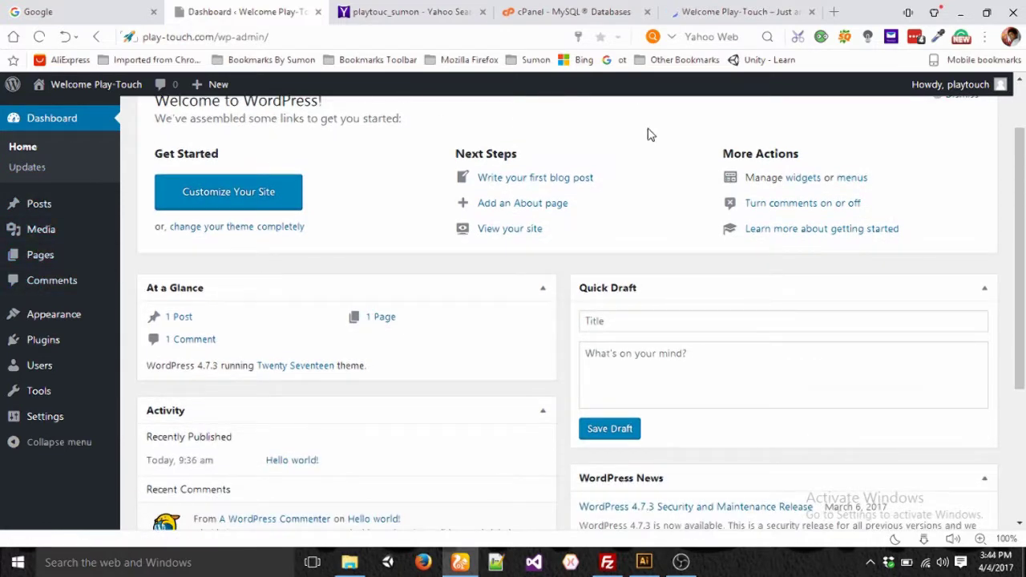
click(744, 9)
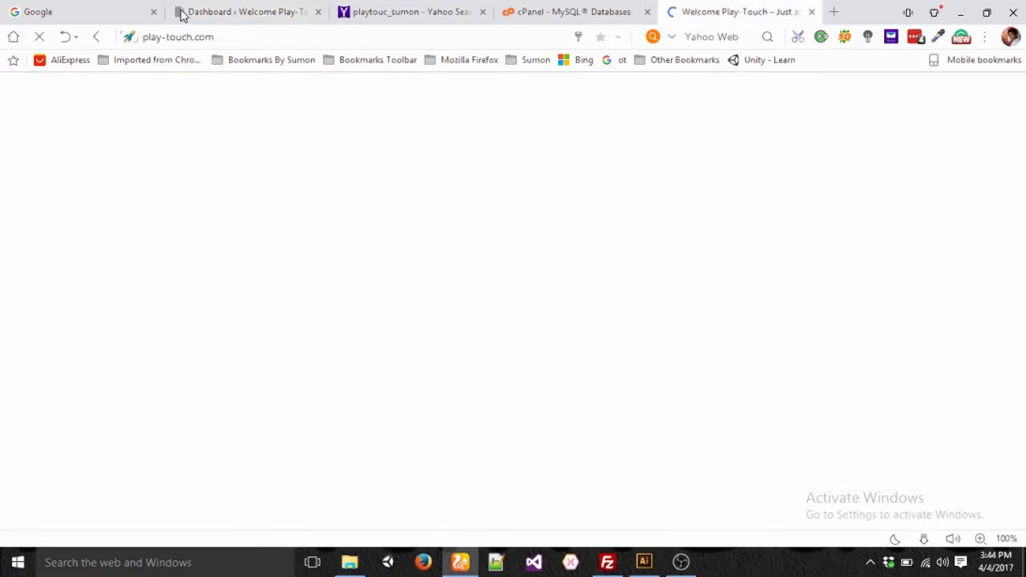
click(243, 37)
click(242, 36)
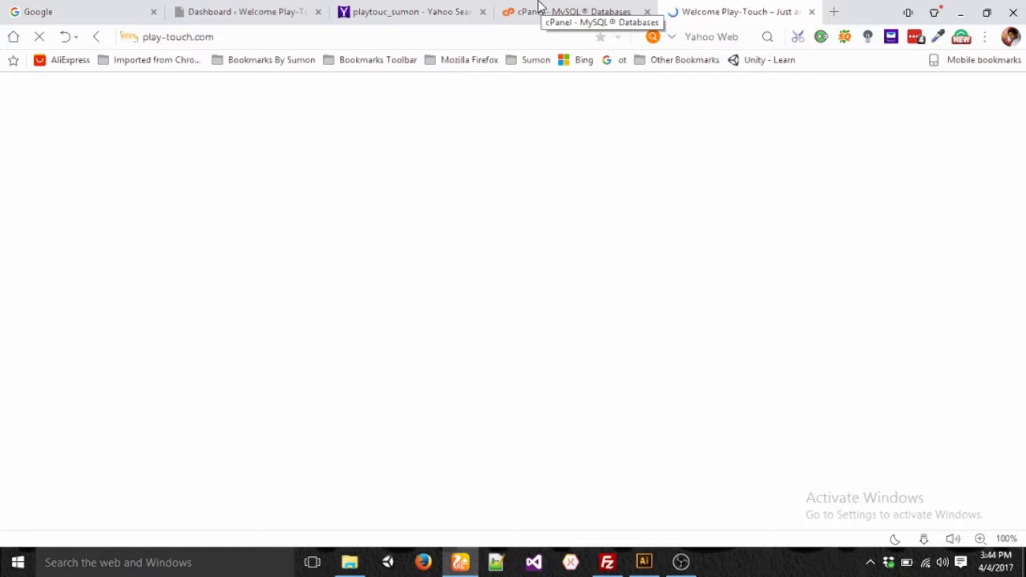
click(249, 8)
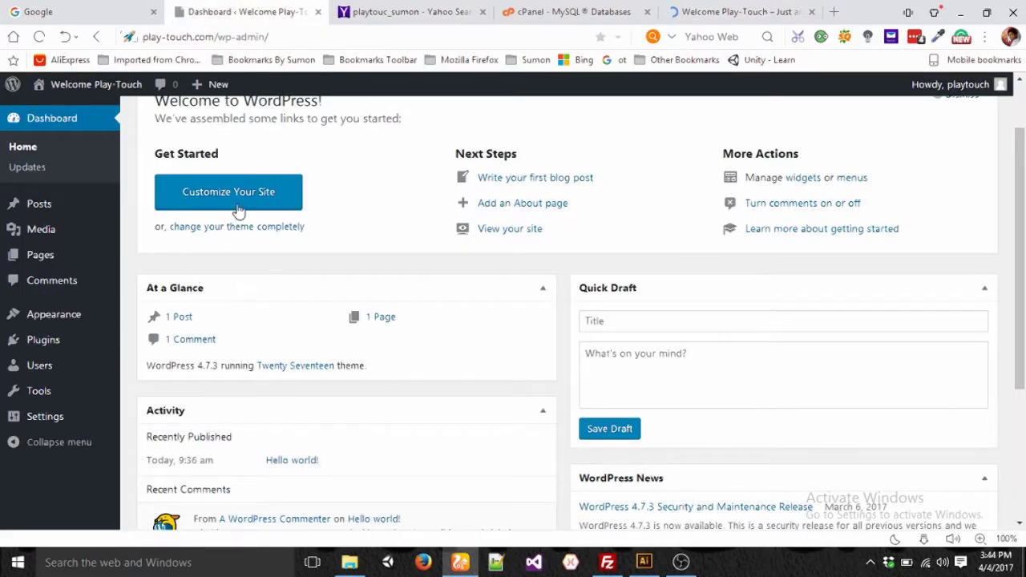
click(690, 10)
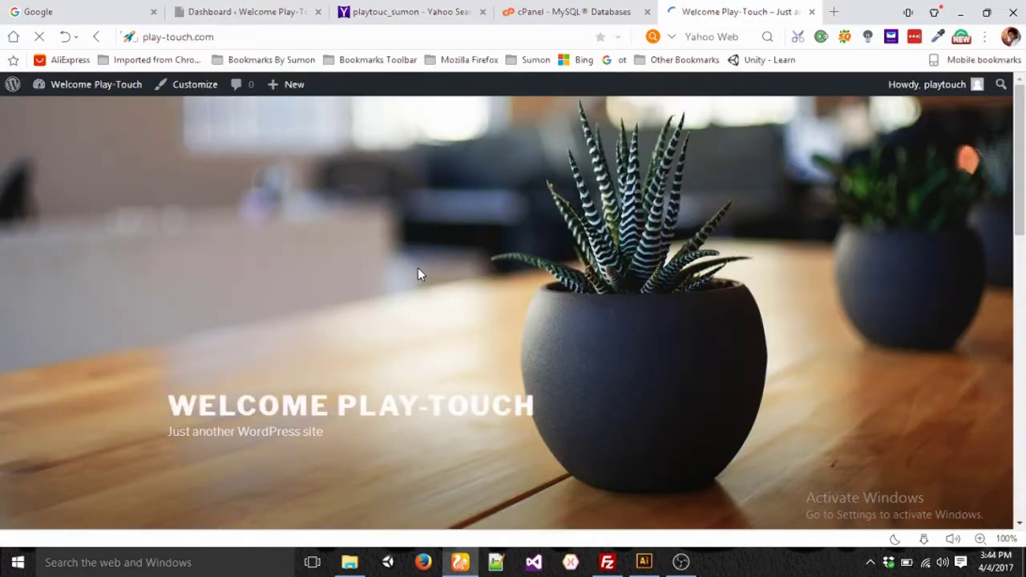
scroll(417, 274, down, 8)
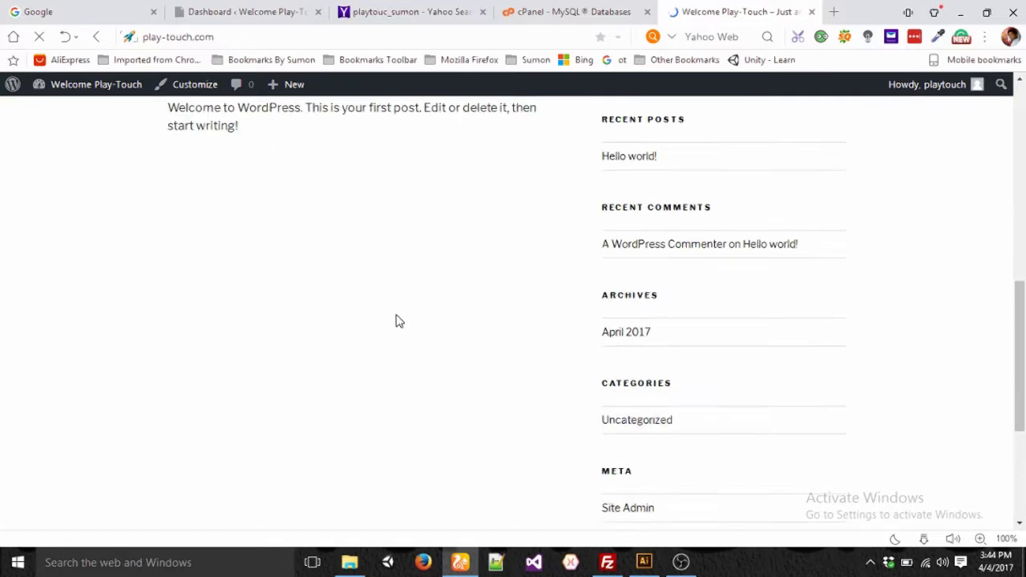
scroll(392, 315, down, 4)
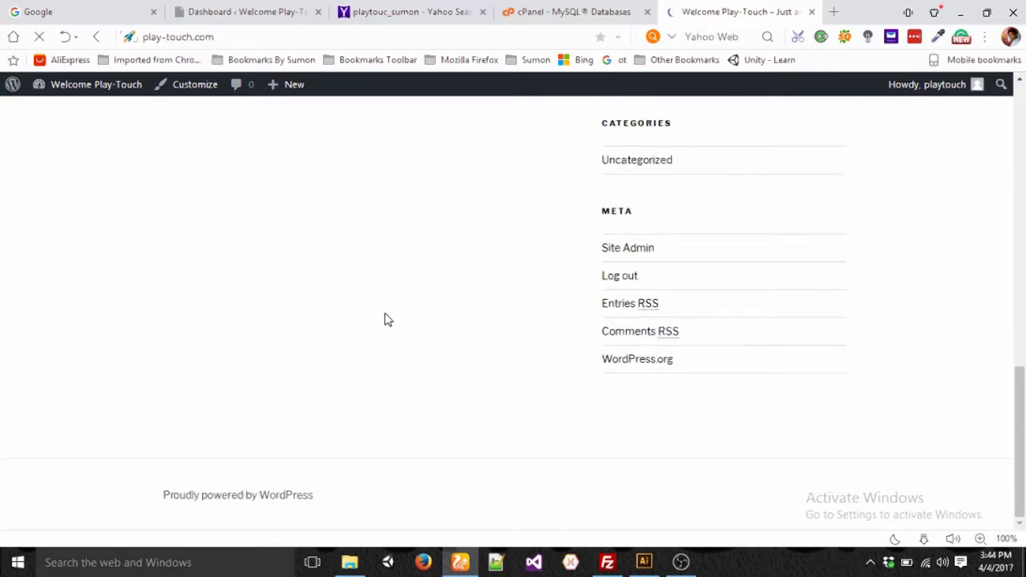
scroll(388, 320, up, 10)
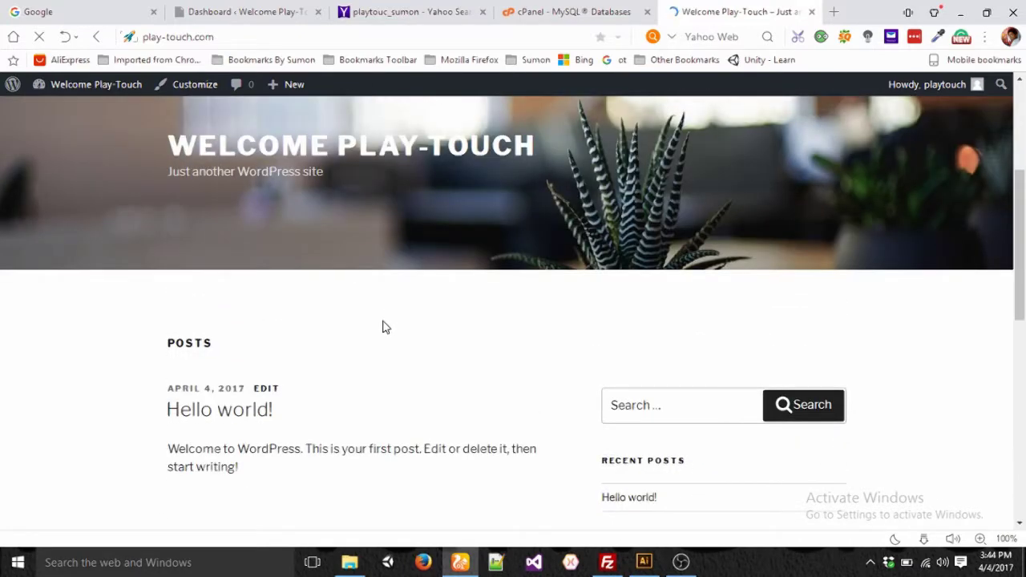
scroll(381, 321, up, 4)
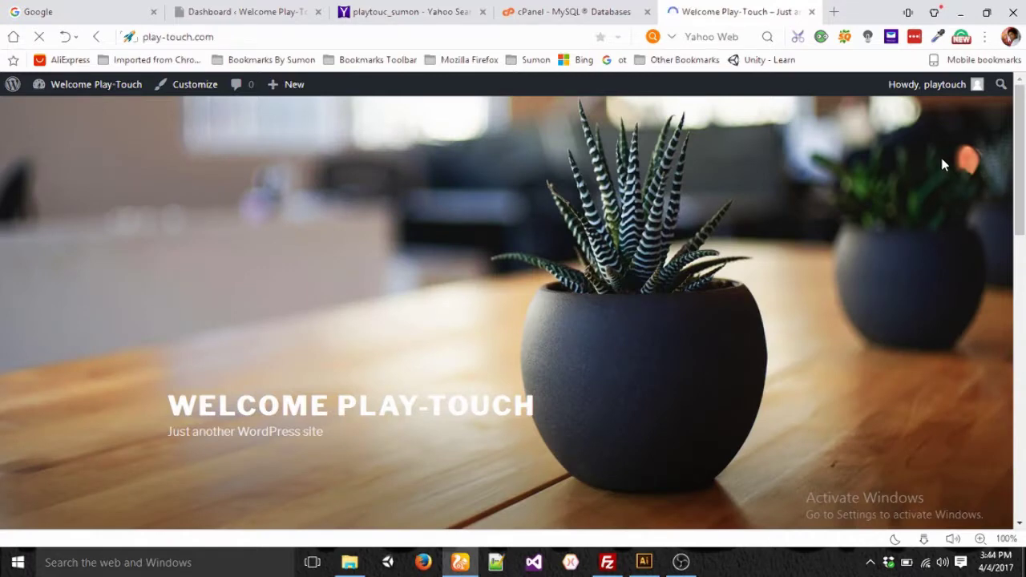
drag(1022, 164, 1024, 110)
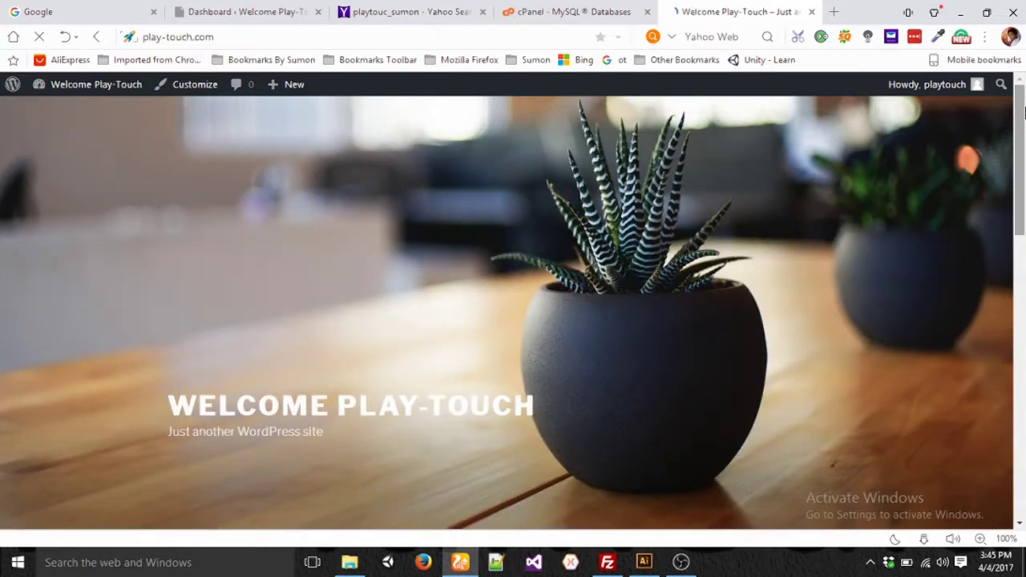
mouse_move(1024, 111)
mouse_down()
mouse_move(1023, 181)
mouse_move(1023, 122)
mouse_up()
click(223, 9)
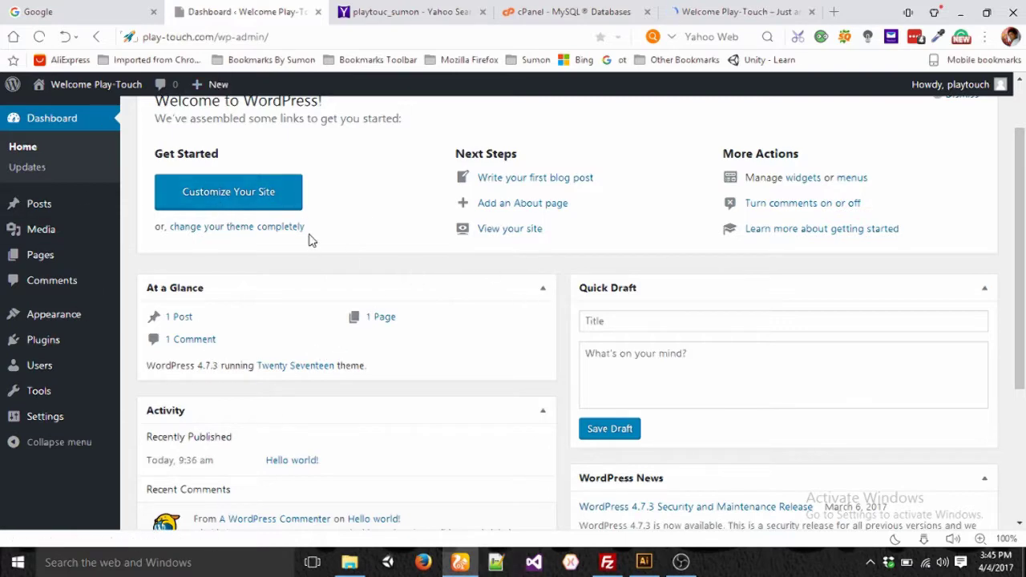
Close the separate admin dashboard tab.
click(733, 11)
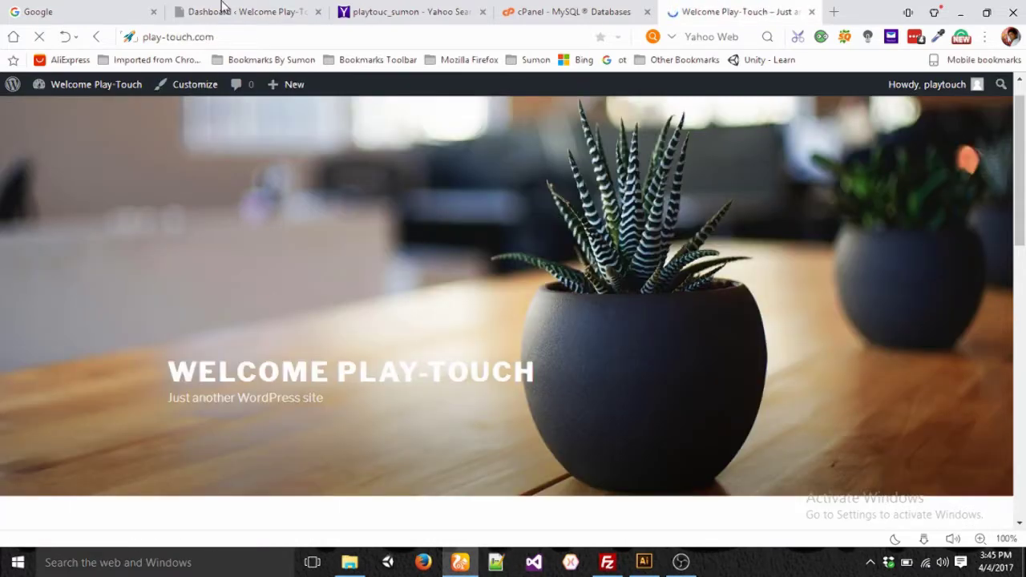
click(225, 6)
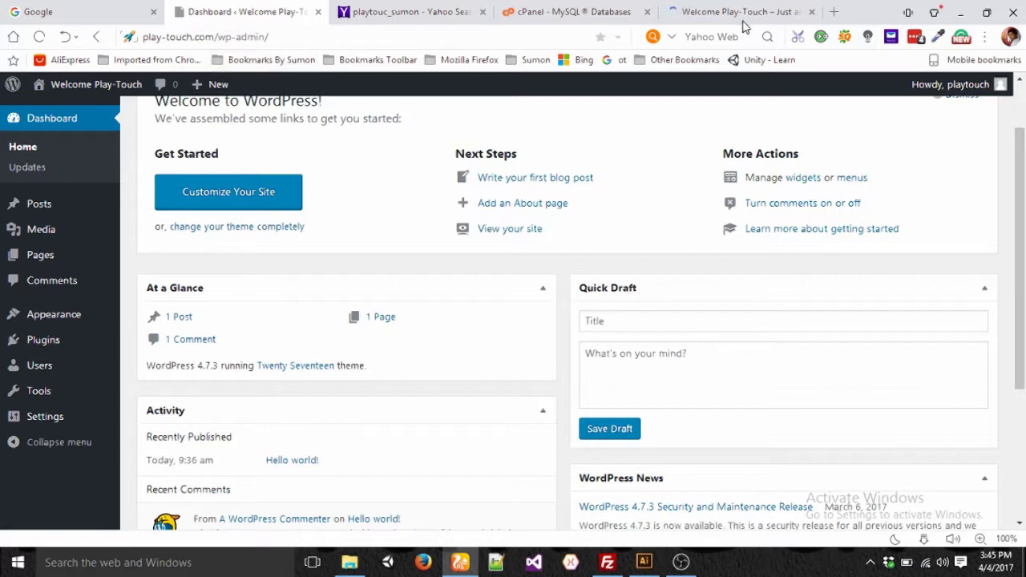
click(318, 11)
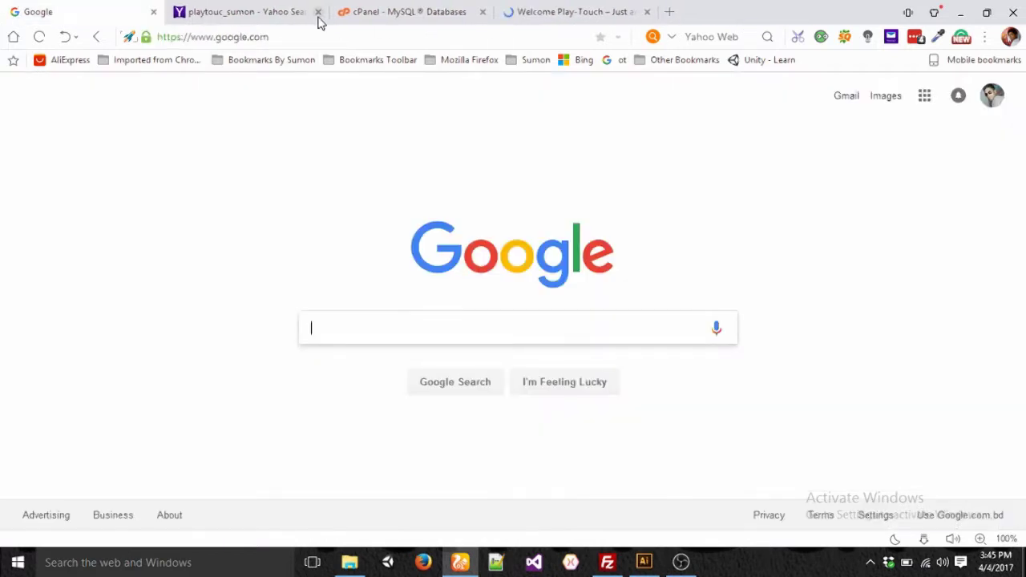
Load play-touch.com/wp-admin in the Welcome Play-Touch site tab.
click(583, 8)
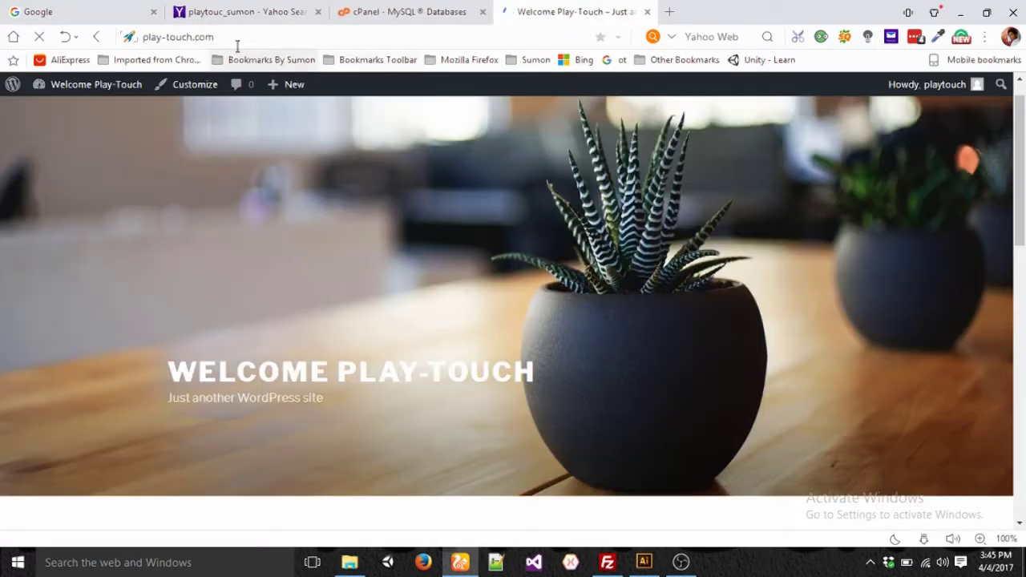
click(231, 37)
click(230, 36)
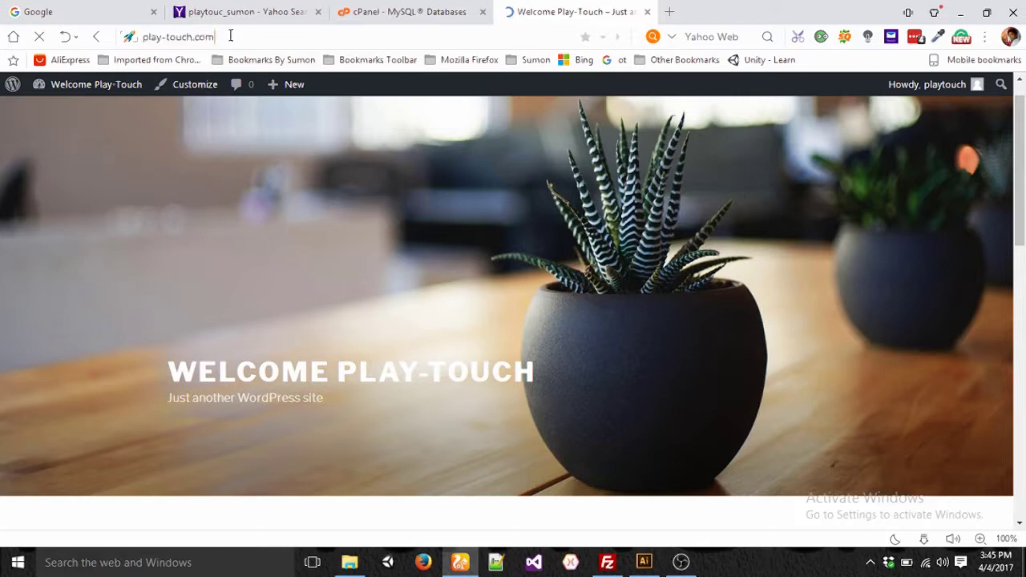
text(/)
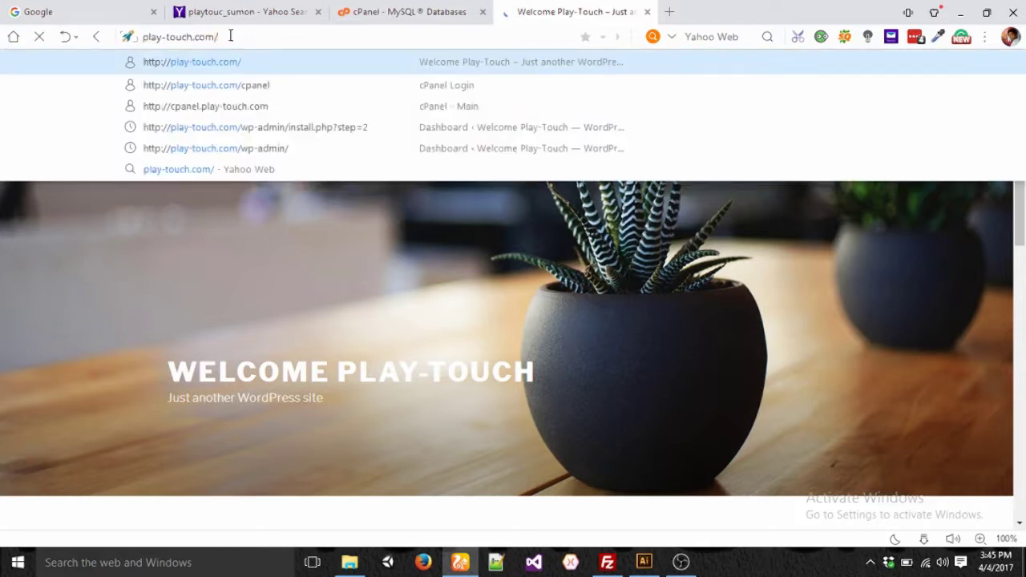
text(wp)
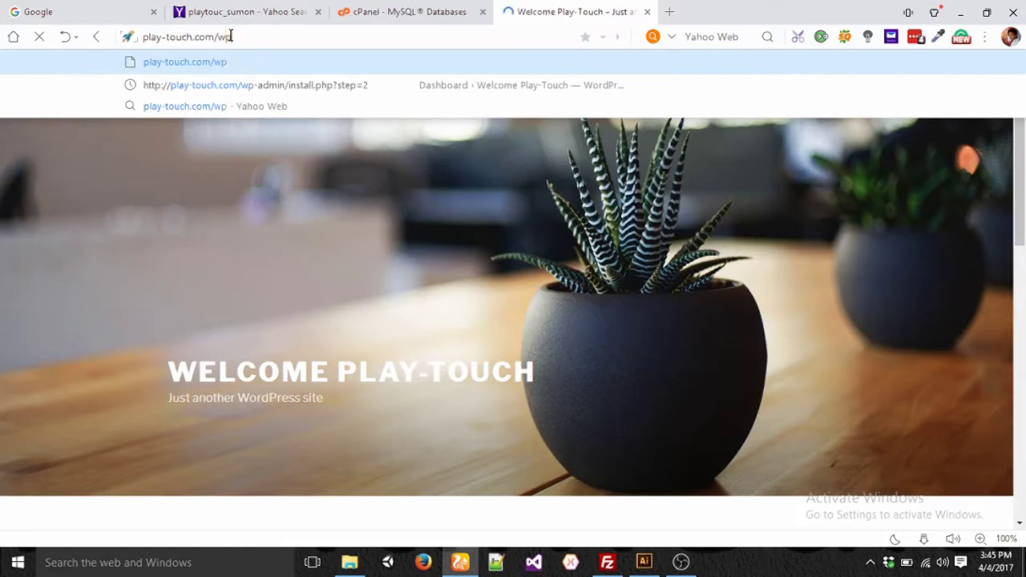
text(_)
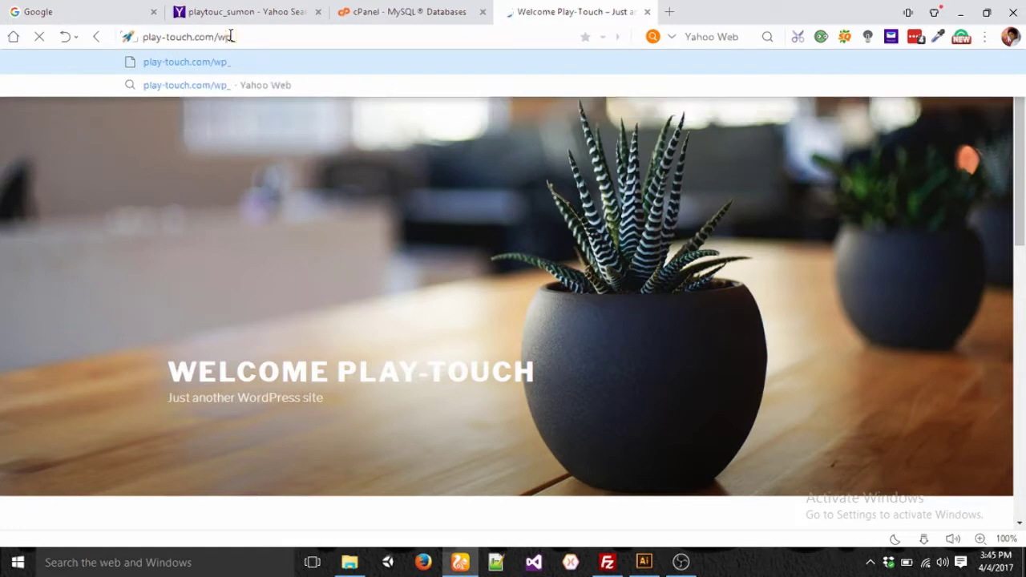
key(BackSpace)
text(-)
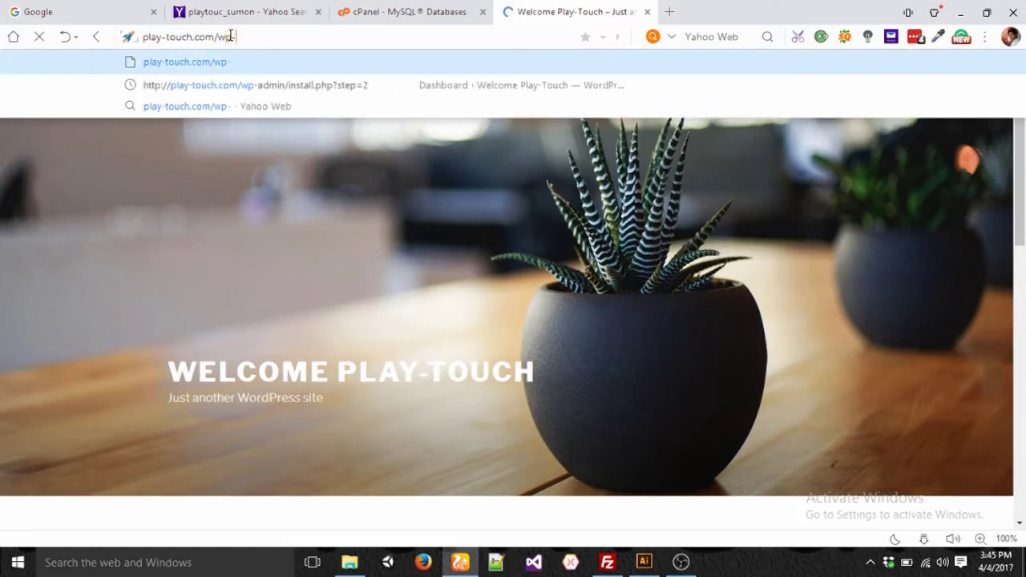
text(admin)
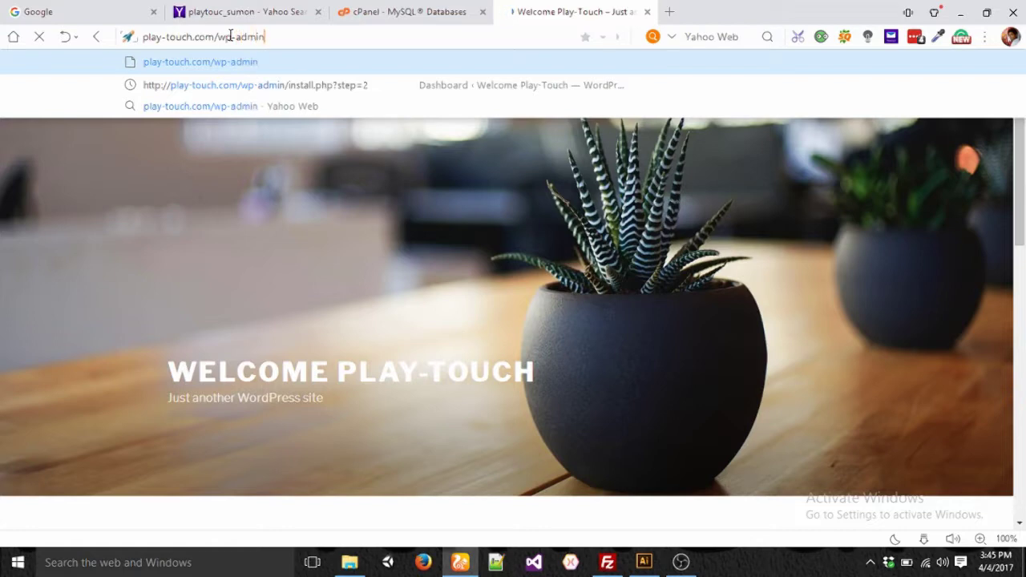
key(Return)
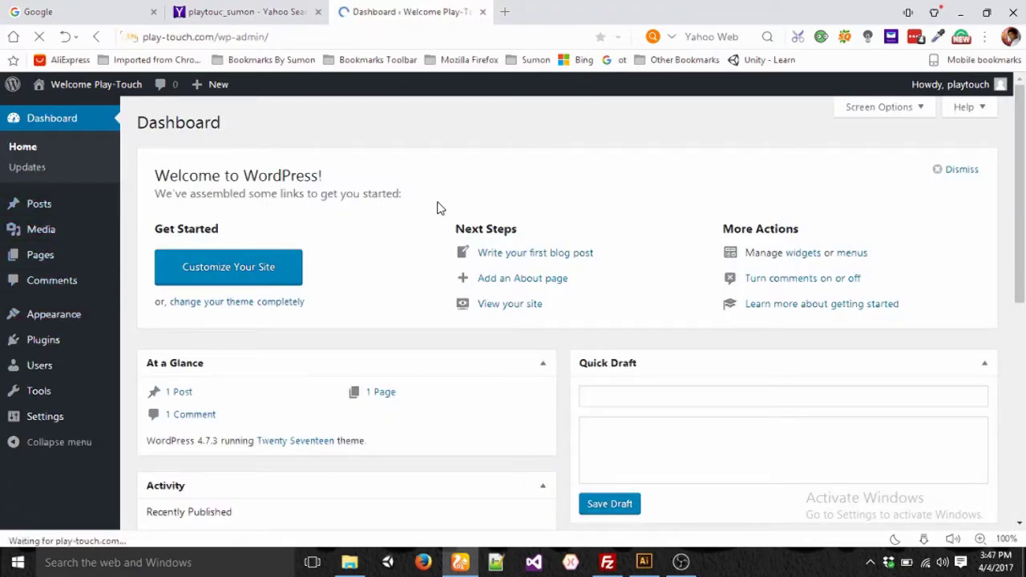
Scroll through the Welcome Play-Touch Dashboard to review its panels.
scroll(439, 299, down, 2)
scroll(428, 332, down, 2)
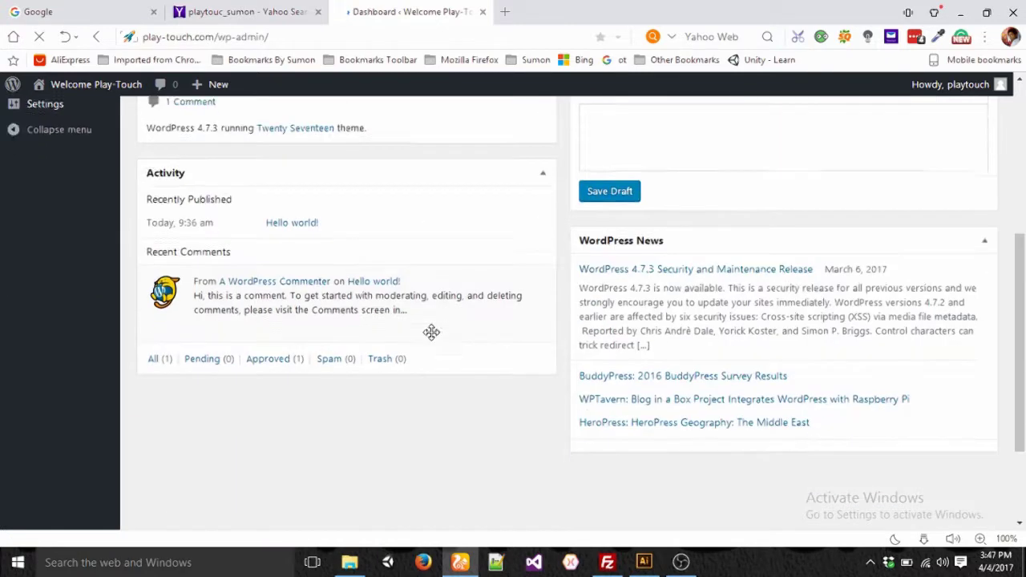
scroll(424, 339, up, 4)
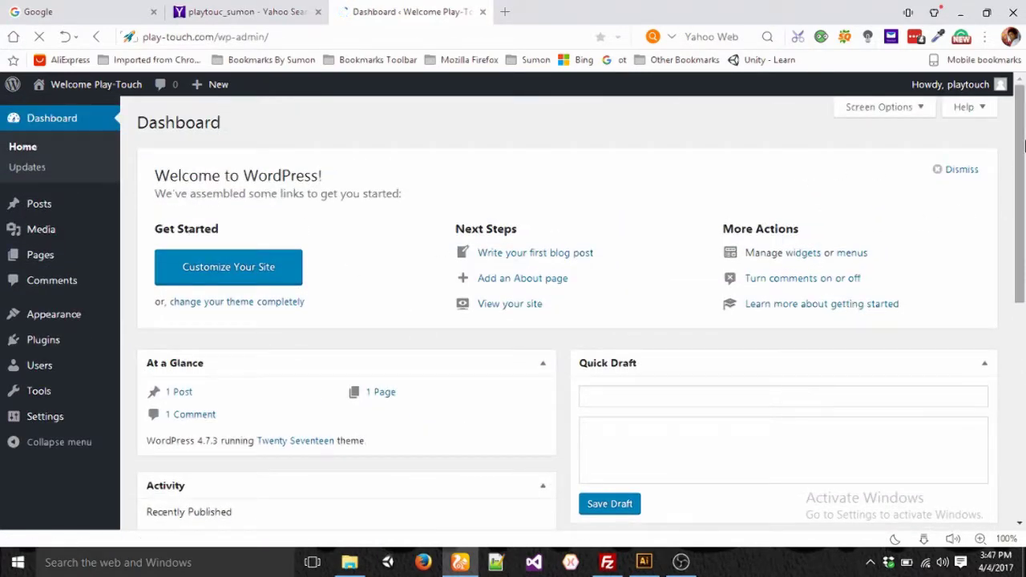
drag(1022, 120, 1019, 183)
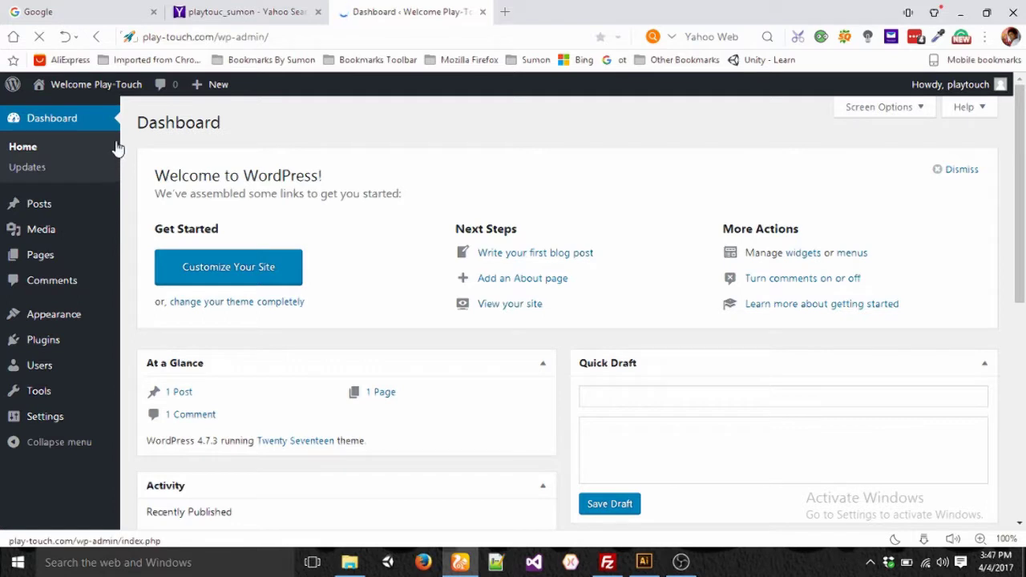